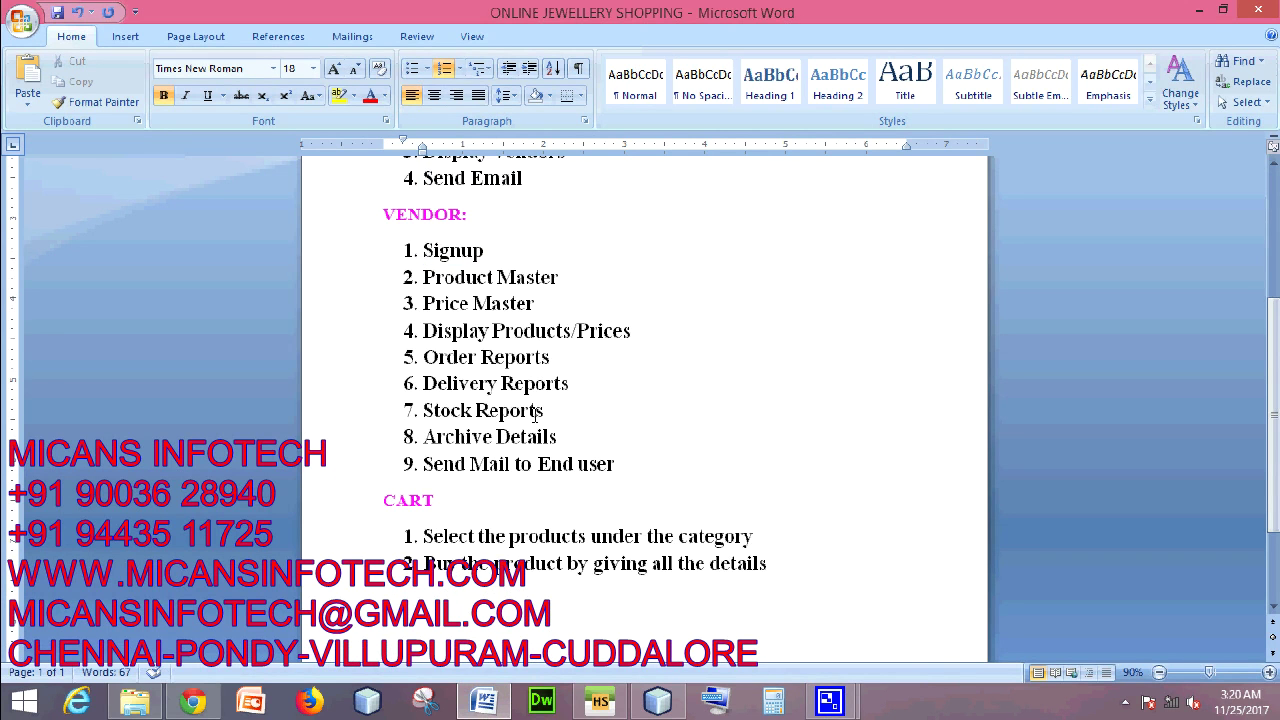
- Read through the project flow outline in Word from the title down
{"action": "key", "text": "ctrl+Home"}
{"action": "key", "text": "shift+End"}
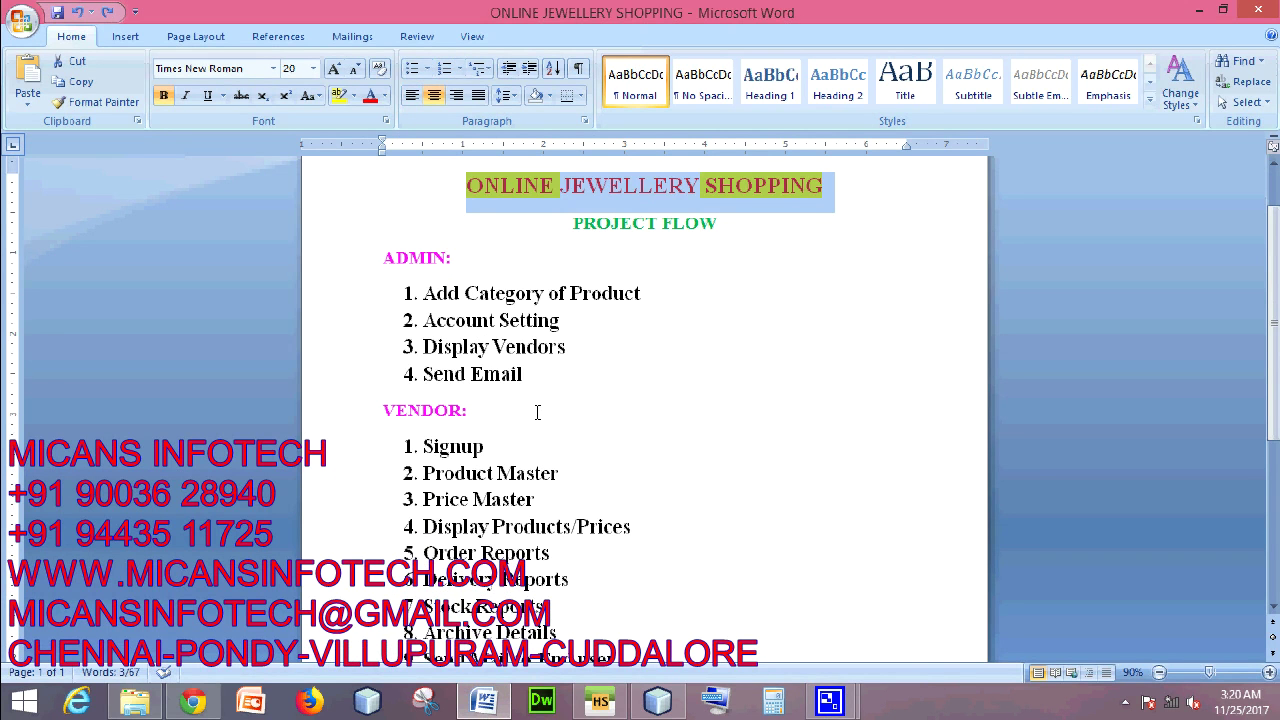
{"action": "key", "text": "End"}
{"action": "scroll", "coordinate": [795, 414], "scroll_direction": "down", "scroll_amount": 5}
{"action": "scroll", "coordinate": [556, 372], "scroll_direction": "up", "scroll_amount": 4}
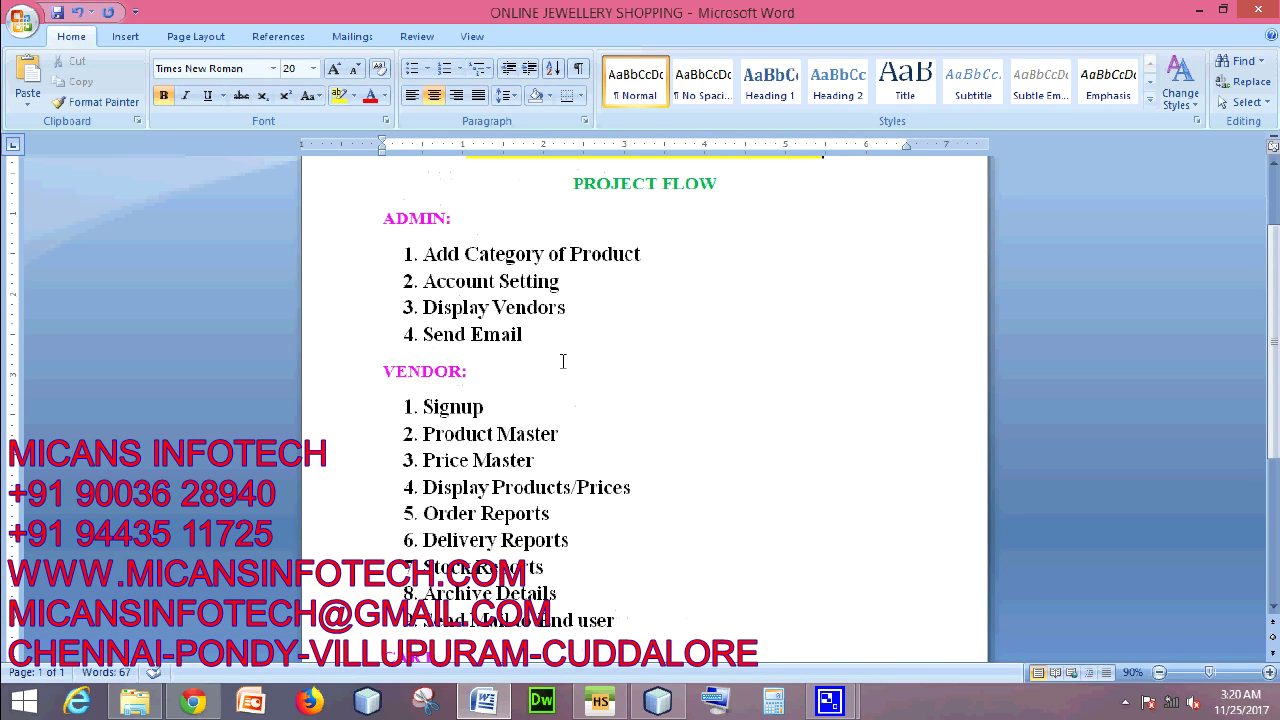
{"action": "scroll", "coordinate": [597, 402], "scroll_direction": "down", "scroll_amount": 1}
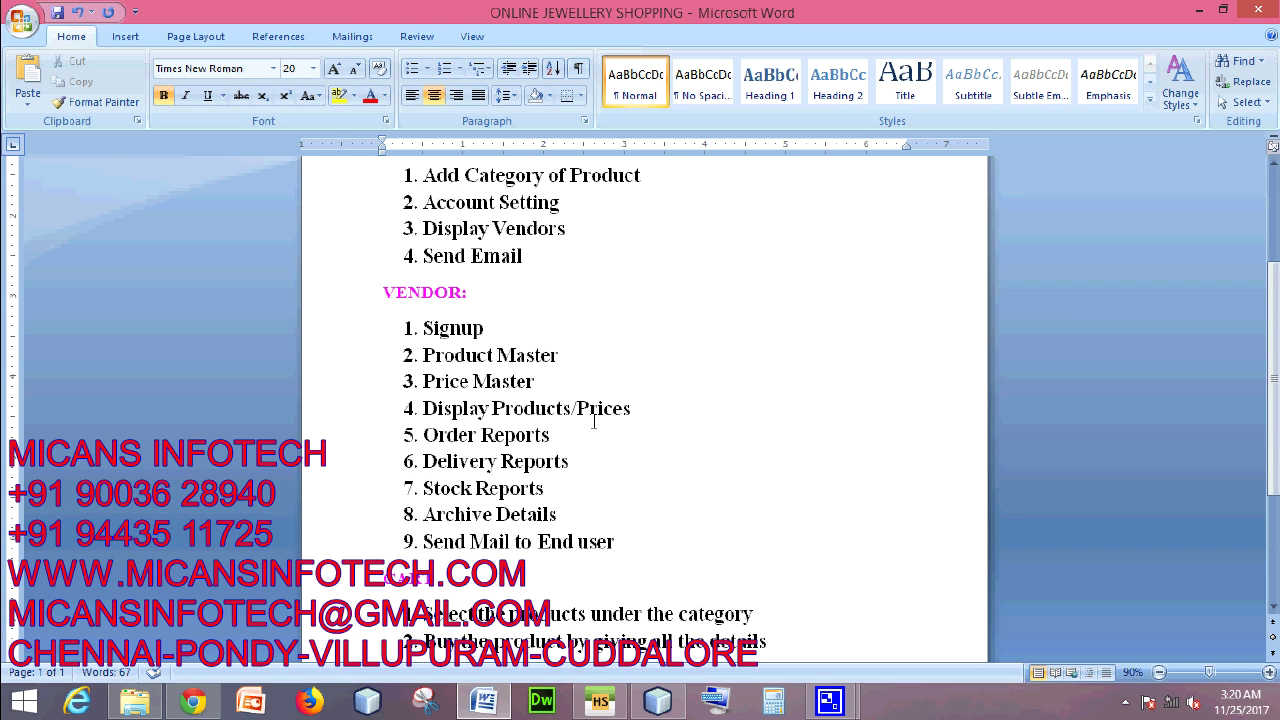
{"action": "scroll", "coordinate": [666, 416], "scroll_direction": "down", "scroll_amount": 2}
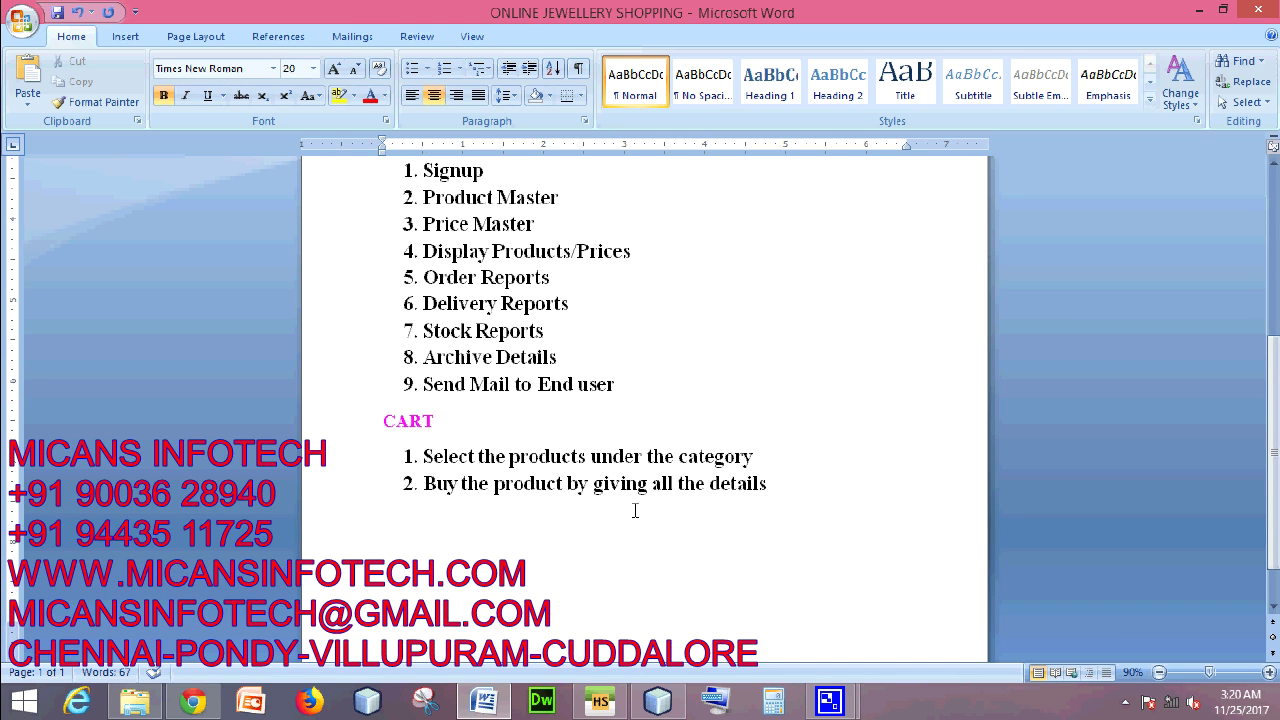
{"action": "scroll", "coordinate": [779, 355], "scroll_direction": "down", "scroll_amount": 1}
- Run index.php from NetBeans so the shopping site opens in the browser
{"action": "left_click", "coordinate": [658, 703]}
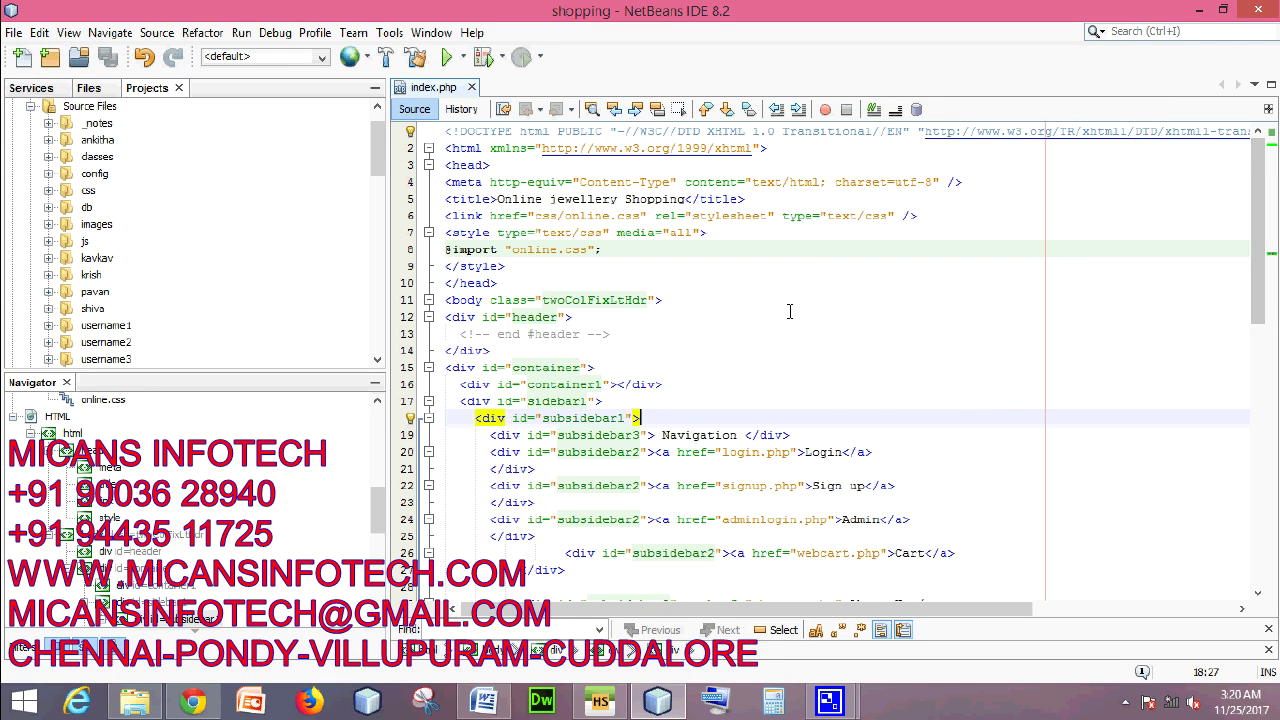
{"action": "scroll", "coordinate": [789, 312], "scroll_direction": "down", "scroll_amount": 6}
{"action": "scroll", "coordinate": [892, 298], "scroll_direction": "up", "scroll_amount": 6}
{"action": "right_click", "coordinate": [1040, 223]}
{"action": "left_click", "coordinate": [1085, 349]}
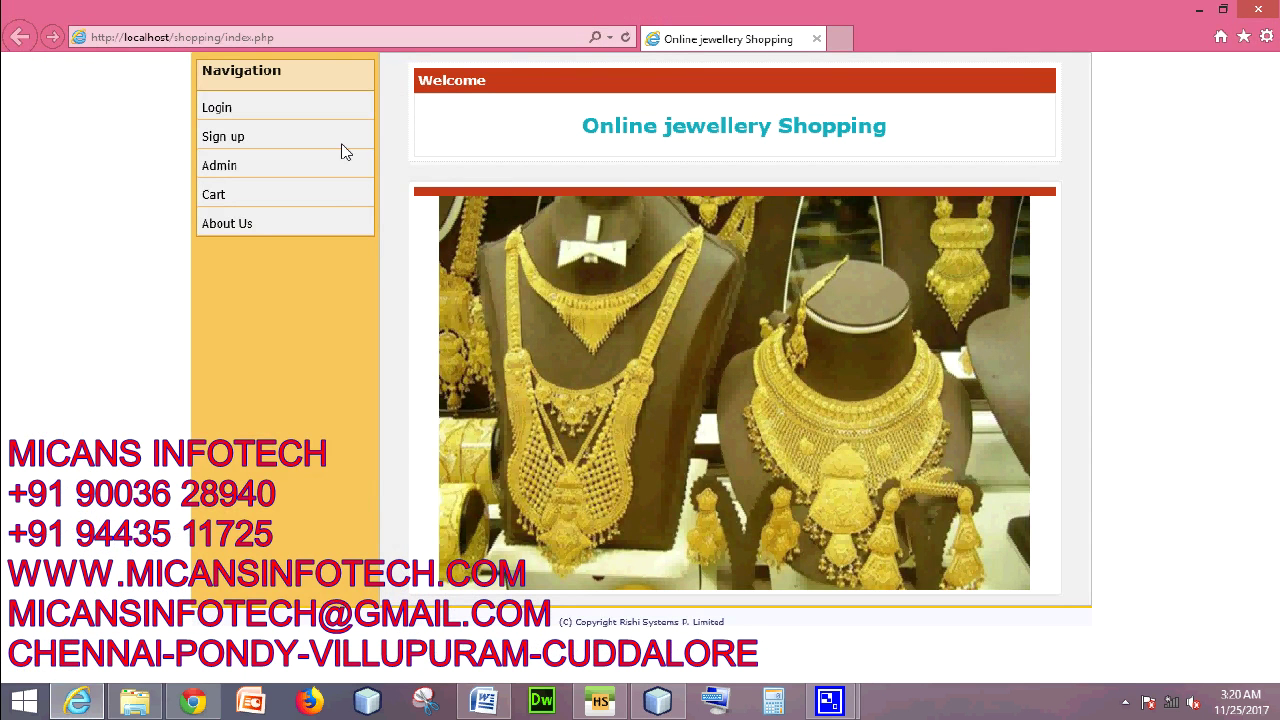
{"action": "left_click", "coordinate": [292, 38]}
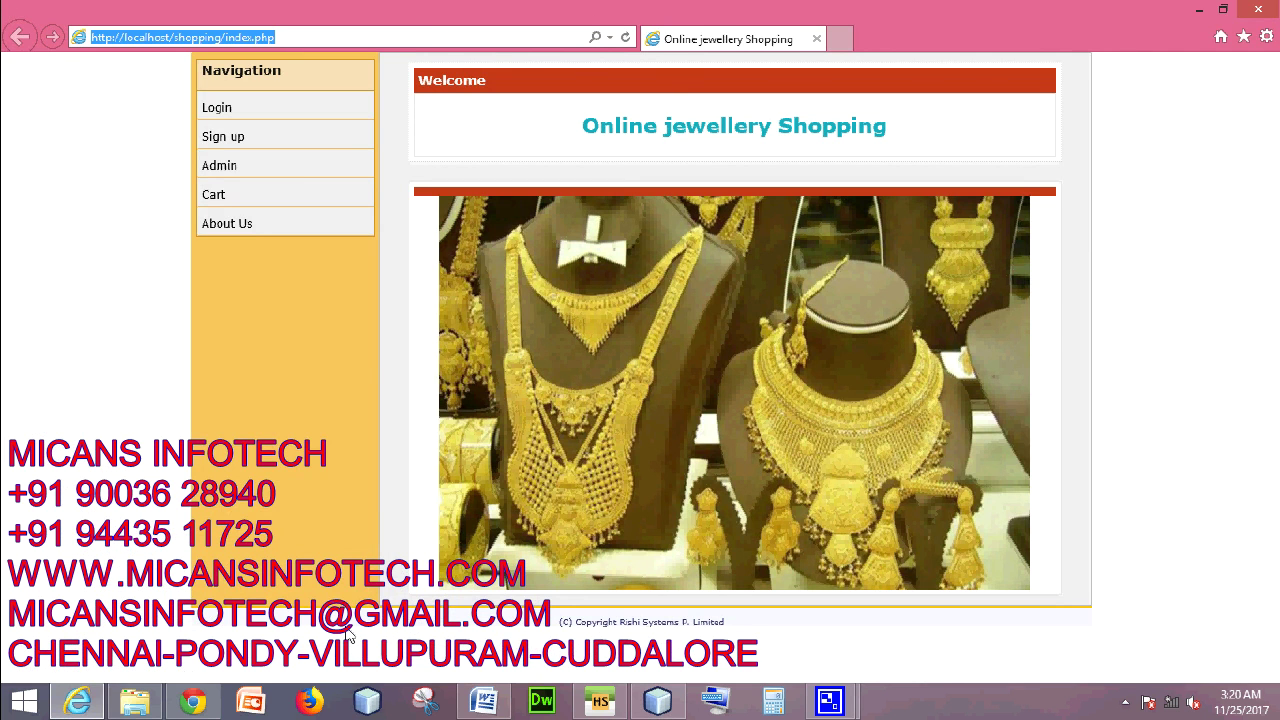
{"action": "left_click", "coordinate": [194, 701]}
{"action": "left_click", "coordinate": [78, 701]}
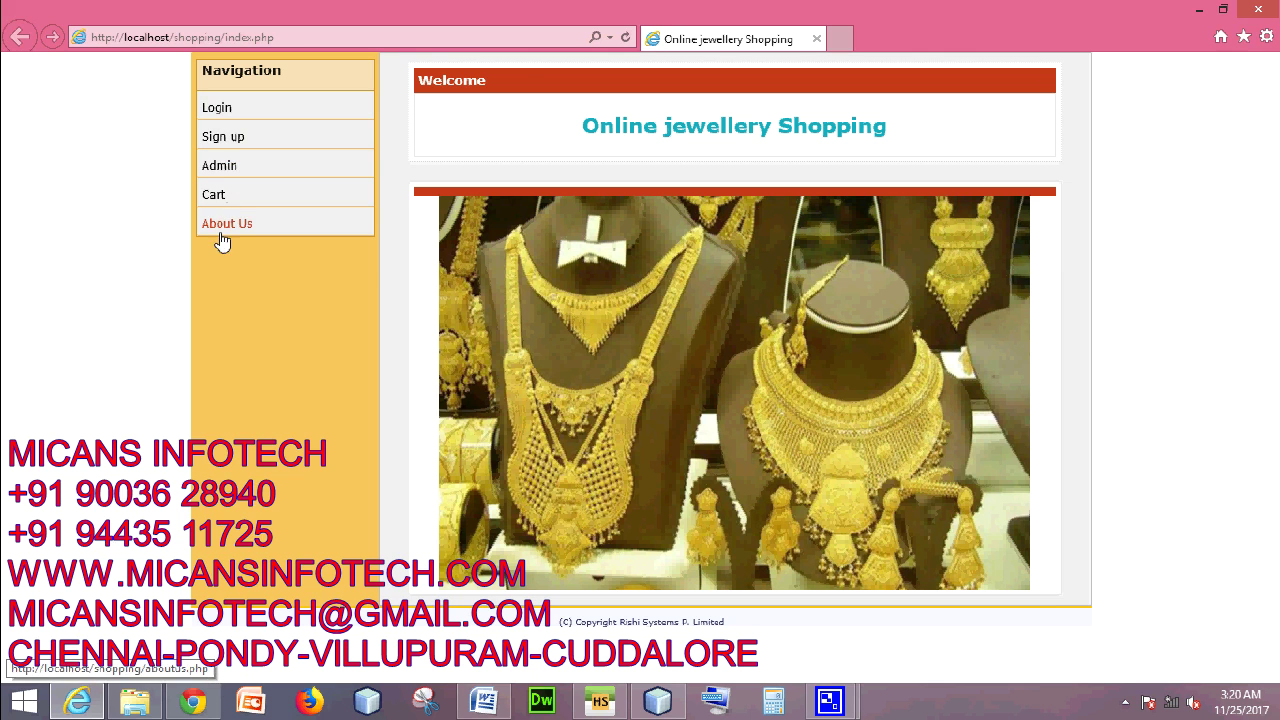
- Log in on the Admin page with the administrator name and password
{"action": "left_click", "coordinate": [222, 167]}
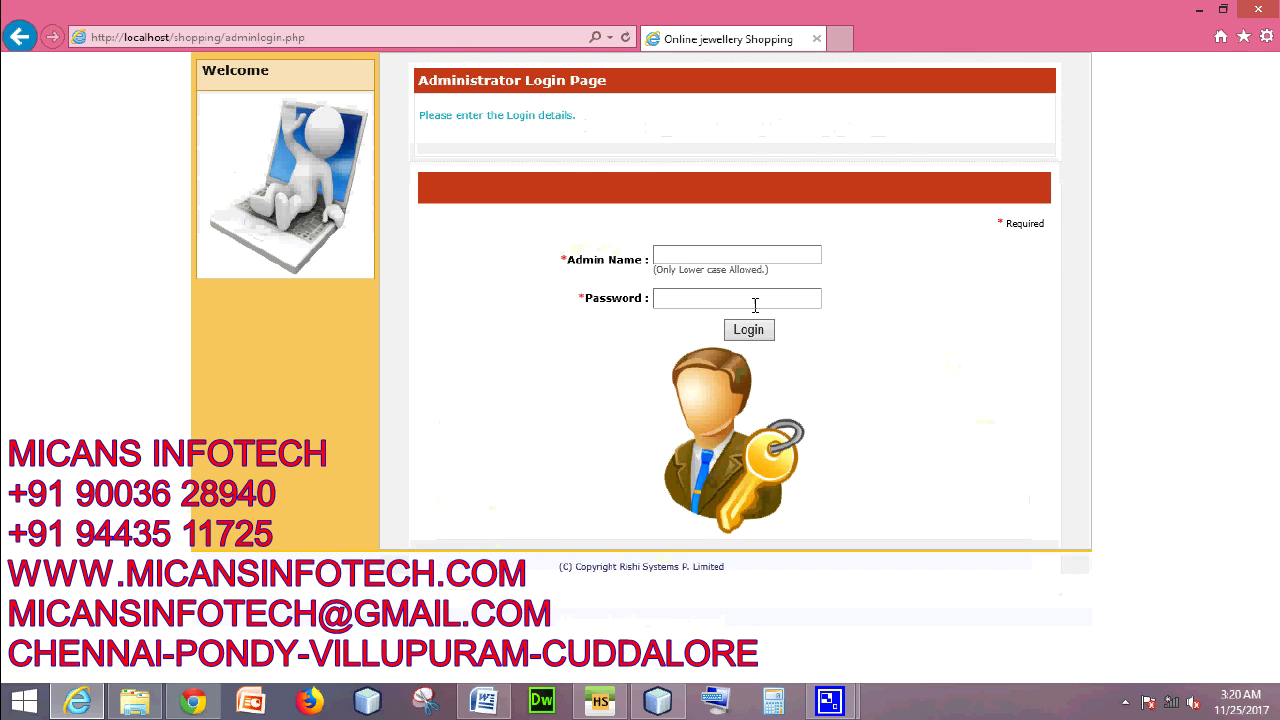
{"action": "left_click", "coordinate": [717, 253]}
{"action": "type", "text": "ad"}
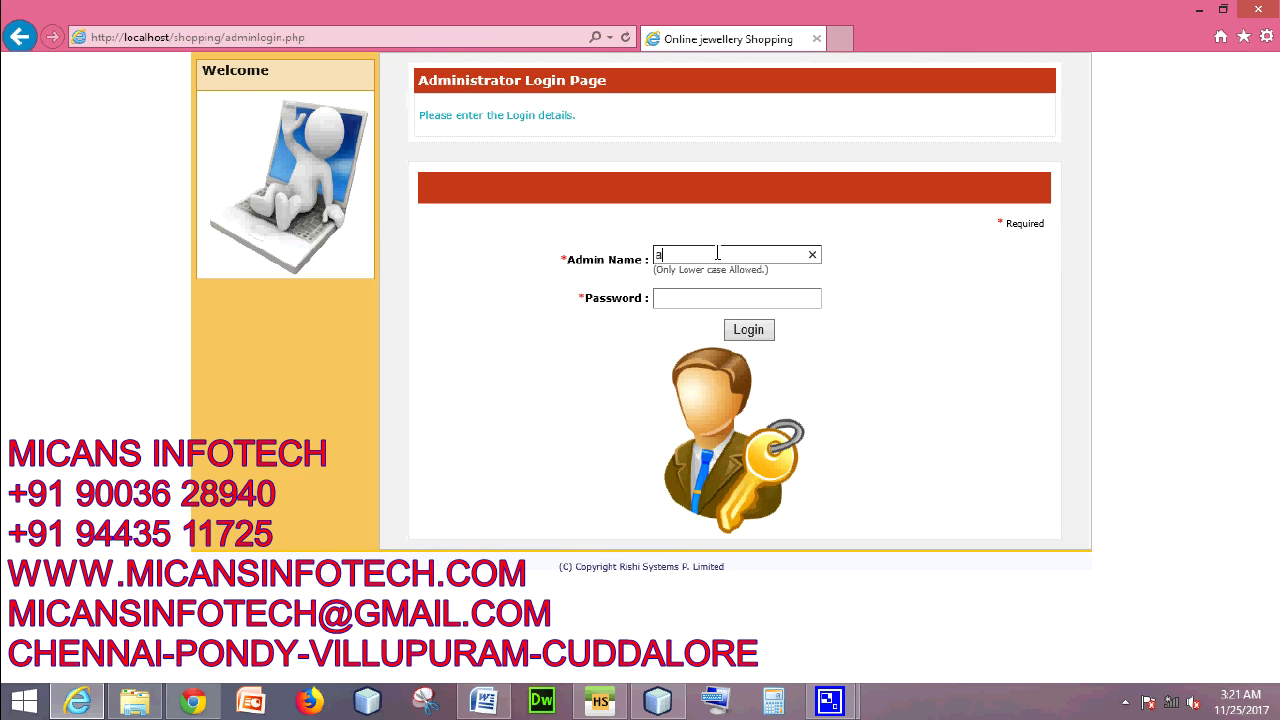
{"action": "type", "text": "min"}
{"action": "left_click", "coordinate": [708, 298]}
{"action": "type", "text": "admi"}
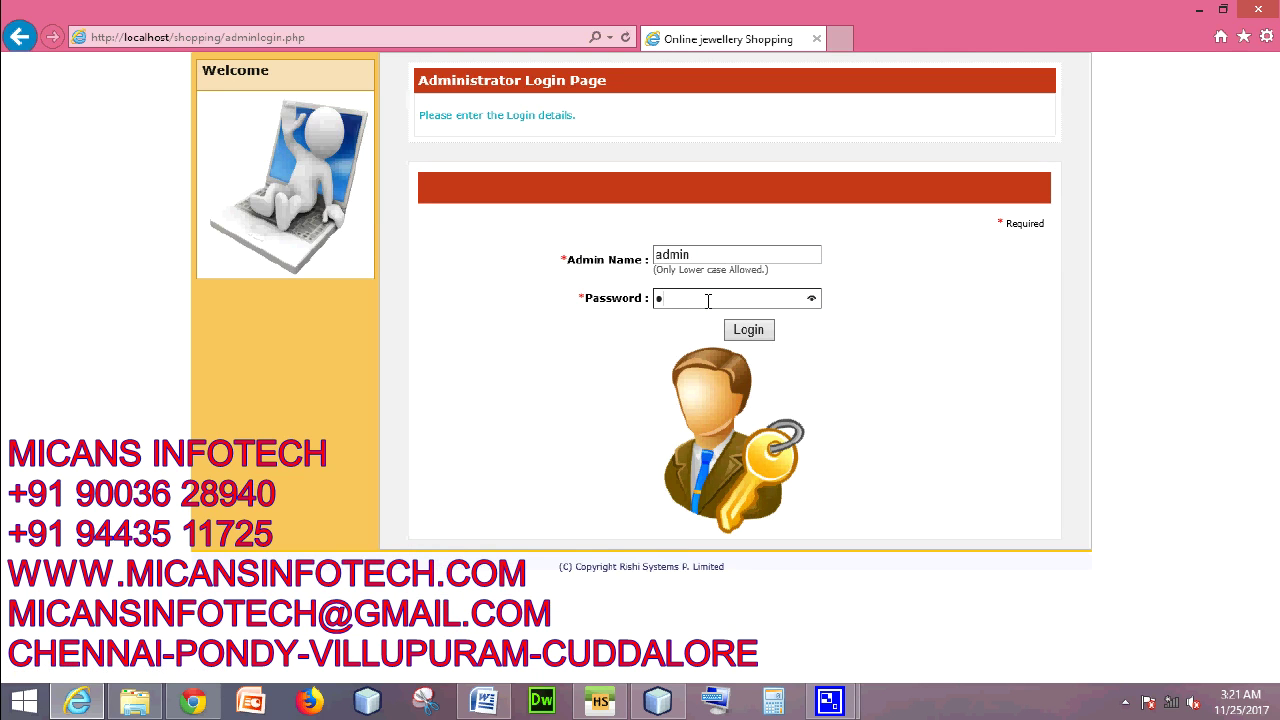
{"action": "type", "text": "n"}
{"action": "left_click", "coordinate": [748, 329]}
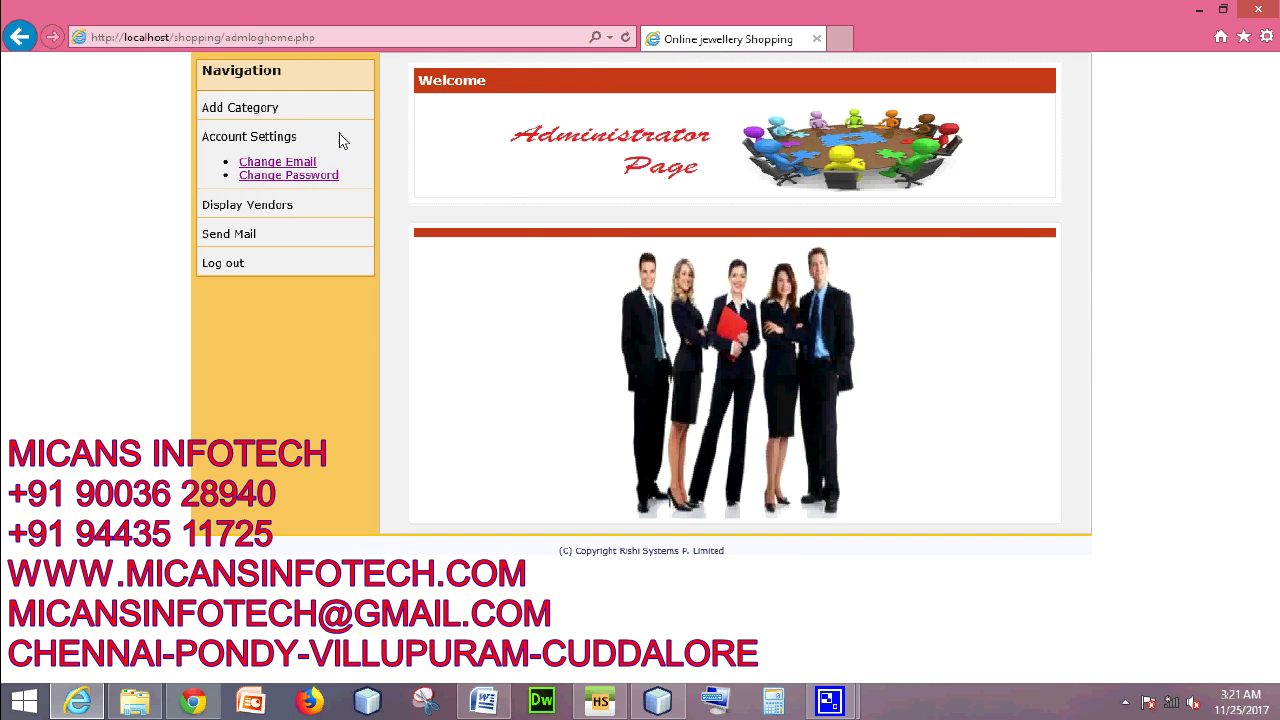
- Add category 'jewels', sub category 'anklet', description 'good quality silver,' and acknowledge the confirmation
{"action": "left_click", "coordinate": [245, 108]}
{"action": "left_click", "coordinate": [685, 259]}
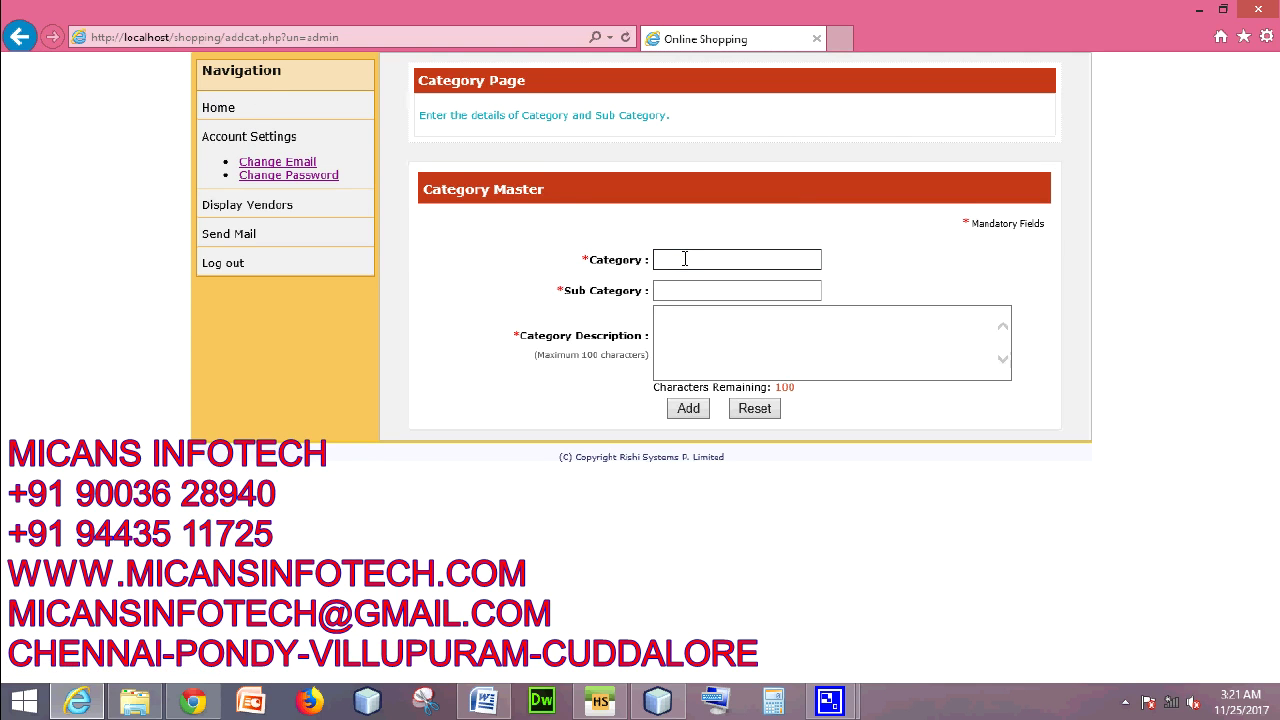
{"action": "type", "text": "jewels"}
{"action": "left_click", "coordinate": [690, 290]}
{"action": "type", "text": "anklet"}
{"action": "left_click", "coordinate": [707, 349]}
{"action": "type", "text": "good quality silver"}
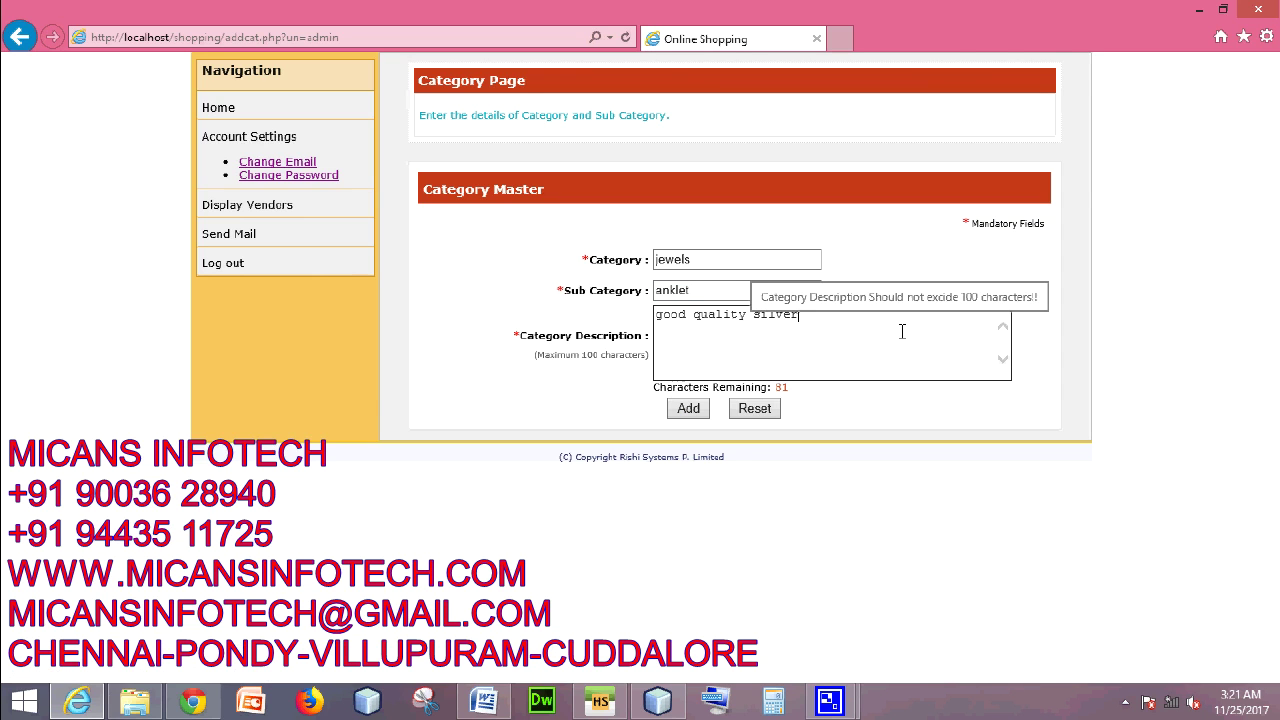
{"action": "type", "text": ","}
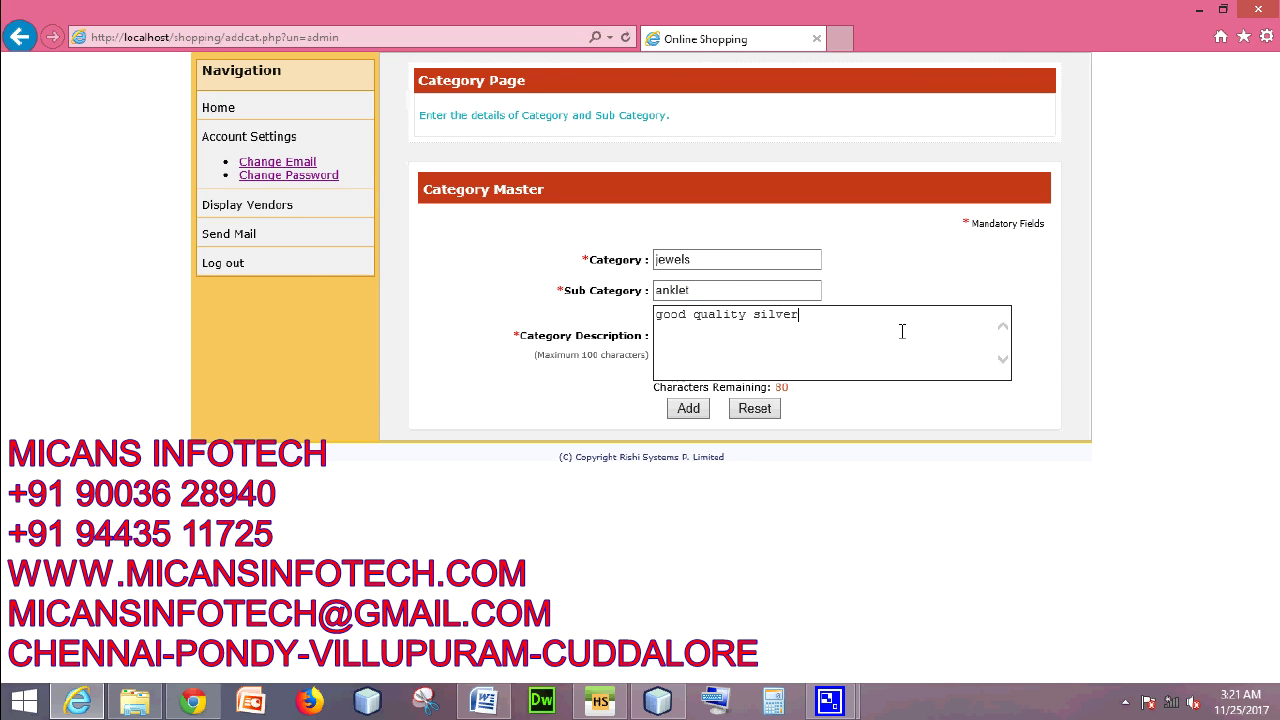
{"action": "left_click", "coordinate": [689, 412]}
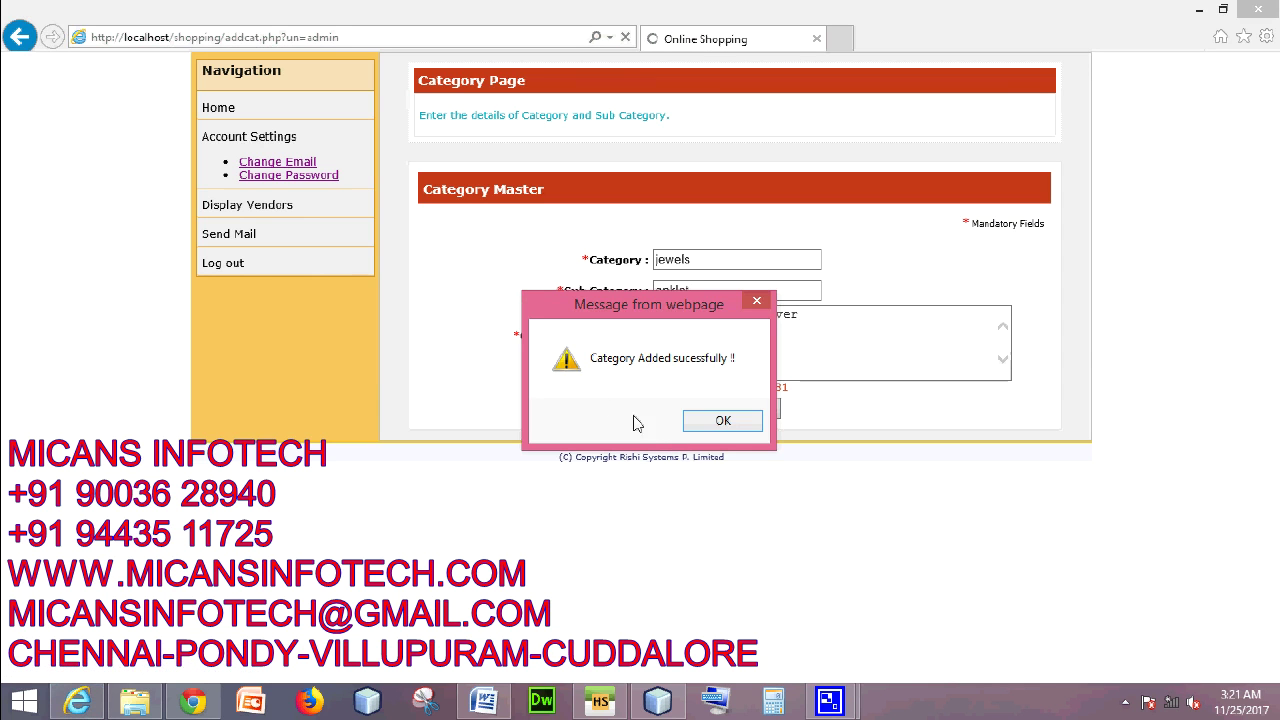
{"action": "left_click", "coordinate": [723, 424]}
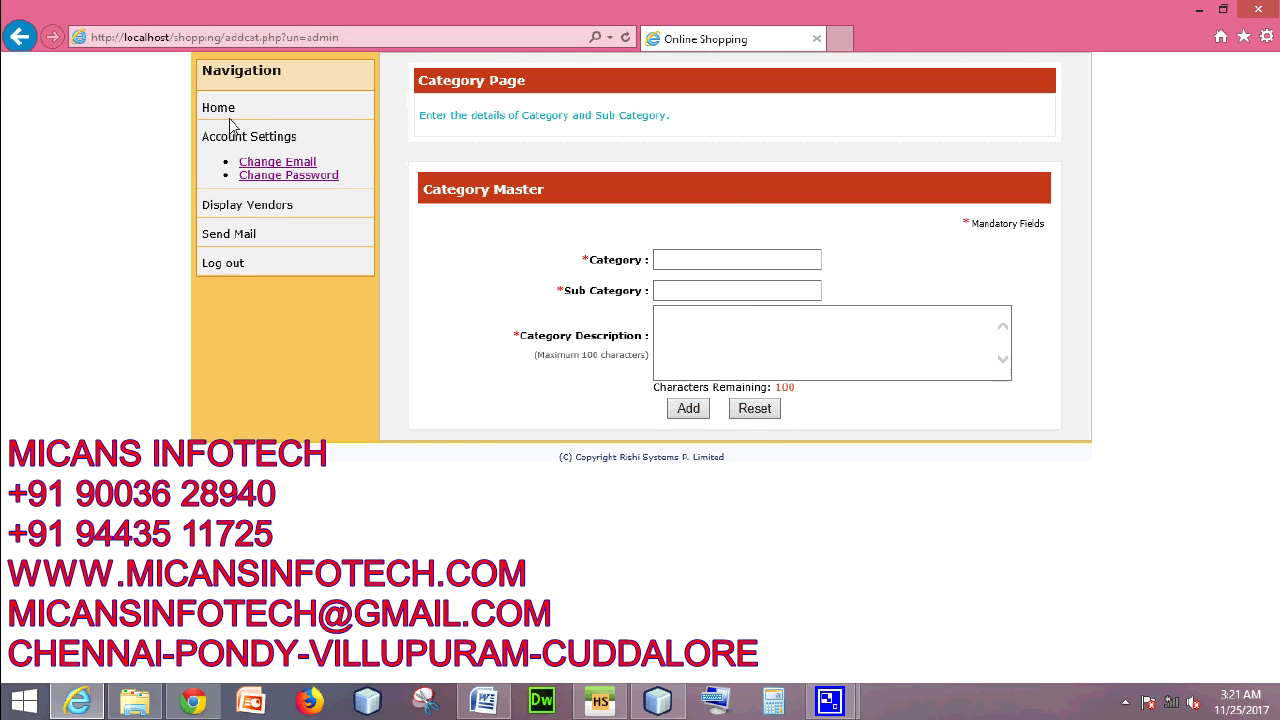
- Enter category 'jewels' and sub category 'earring' on the Category Master form
{"action": "left_click", "coordinate": [705, 263]}
{"action": "type", "text": "j"}
{"action": "key", "text": "BackSpace"}
{"action": "type", "text": "jewels"}
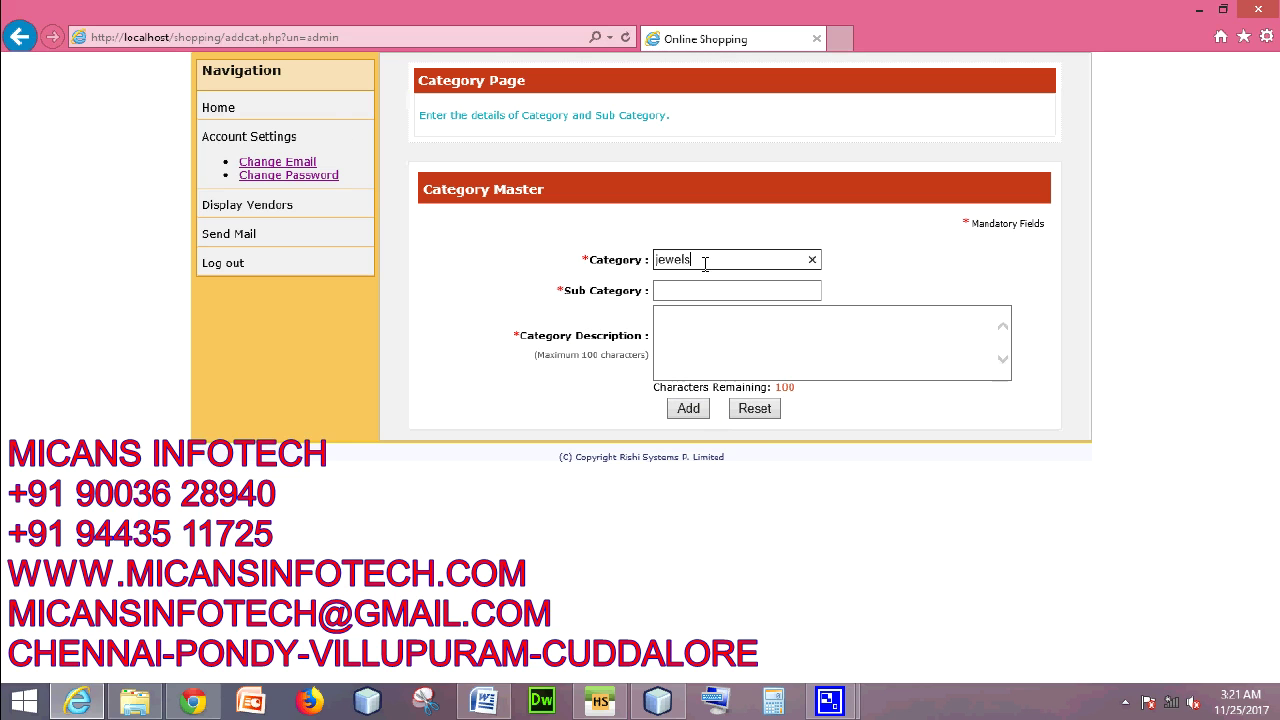
{"action": "left_click", "coordinate": [705, 290]}
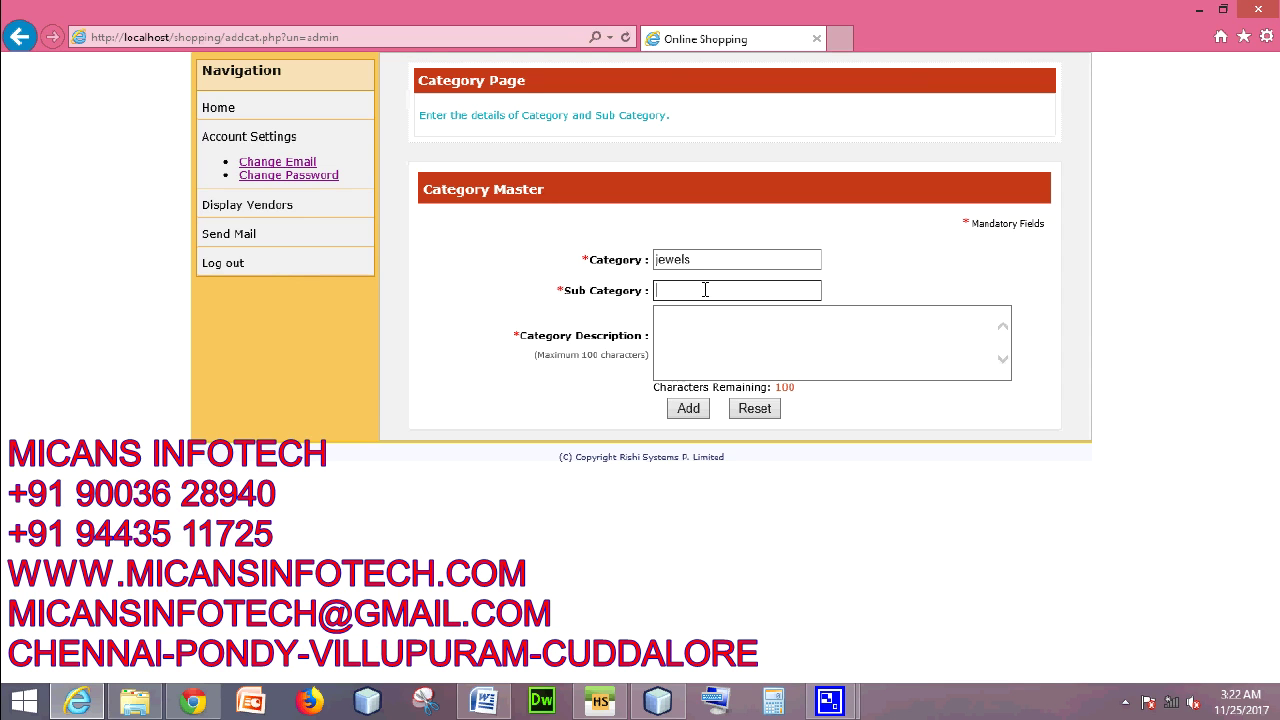
{"action": "type", "text": "h"}
{"action": "key", "text": "BackSpace"}
{"action": "type", "text": "earring"}
- Add a short stud description, submit the earring category and acknowledge the confirmation
{"action": "left_click", "coordinate": [701, 346]}
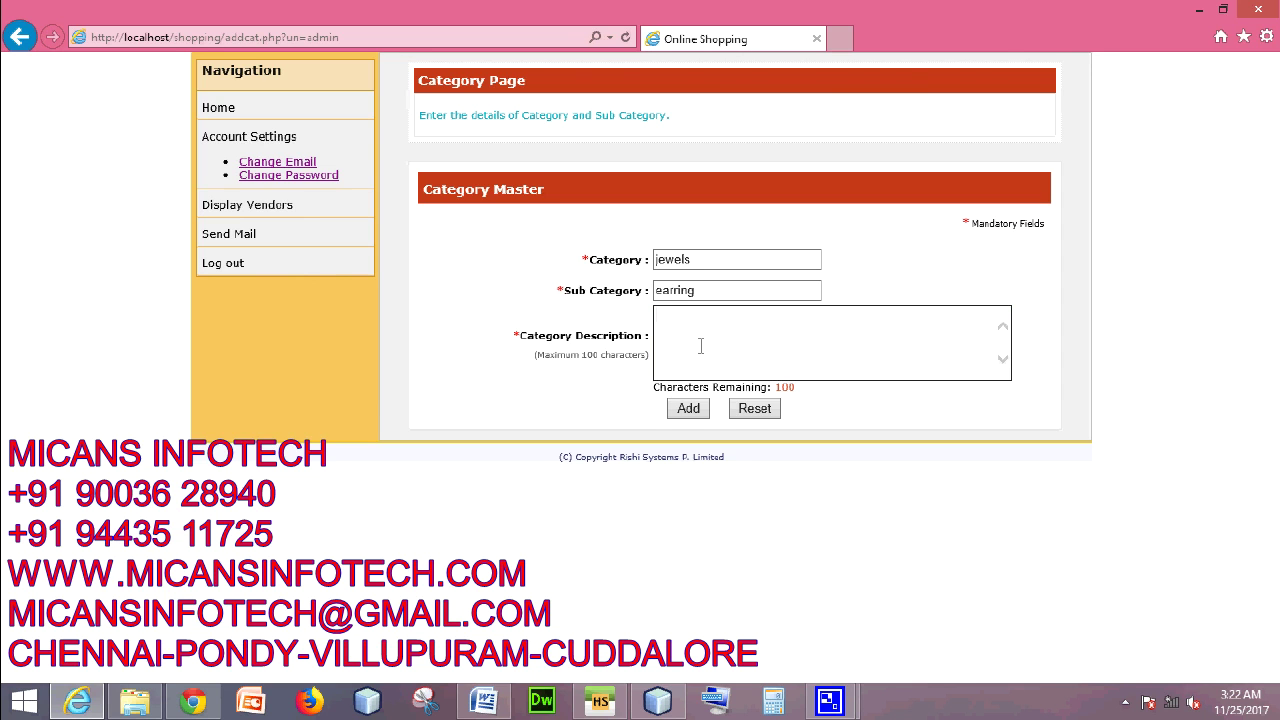
{"action": "type", "text": "good atu"}
{"action": "key", "text": "BackSpace"}
{"action": "key", "text": "BackSpace"}
{"action": "key", "text": "BackSpace"}
{"action": "type", "text": "stud"}
{"action": "left_click", "coordinate": [688, 408]}
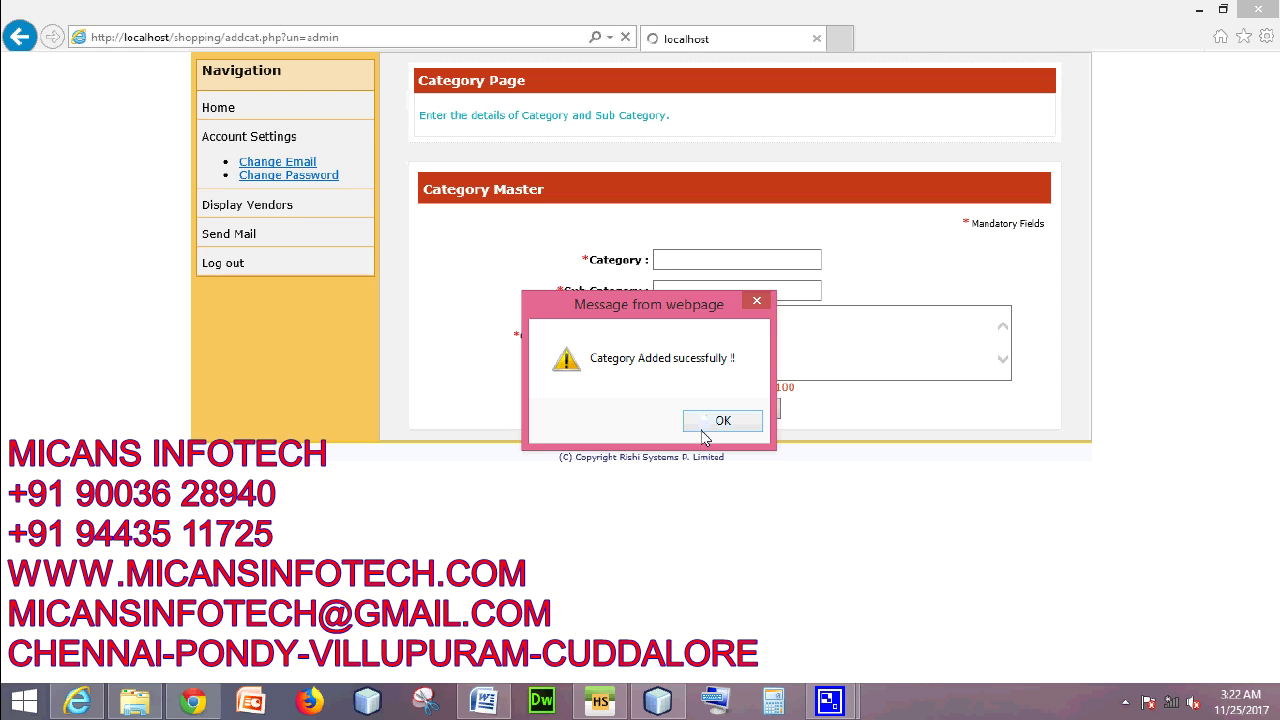
{"action": "left_click", "coordinate": [703, 418]}
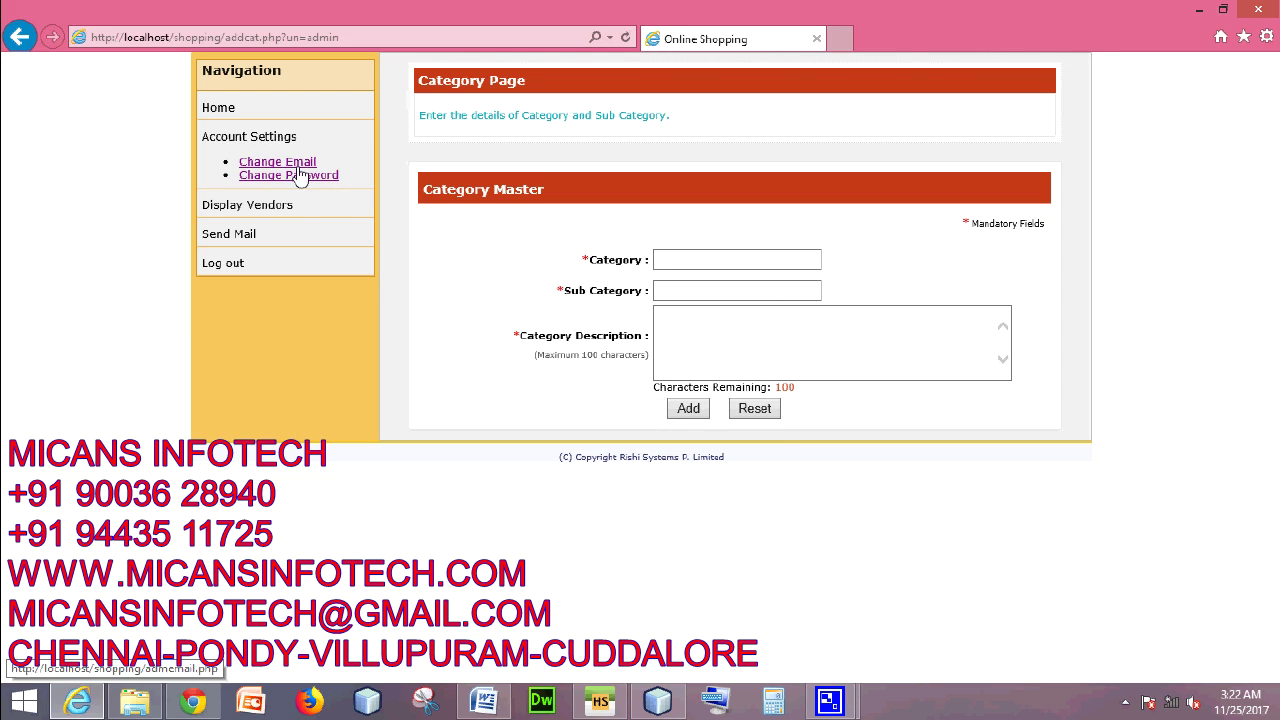
- Display the full details of two vendors chosen from the user-name list
{"action": "left_click", "coordinate": [253, 208]}
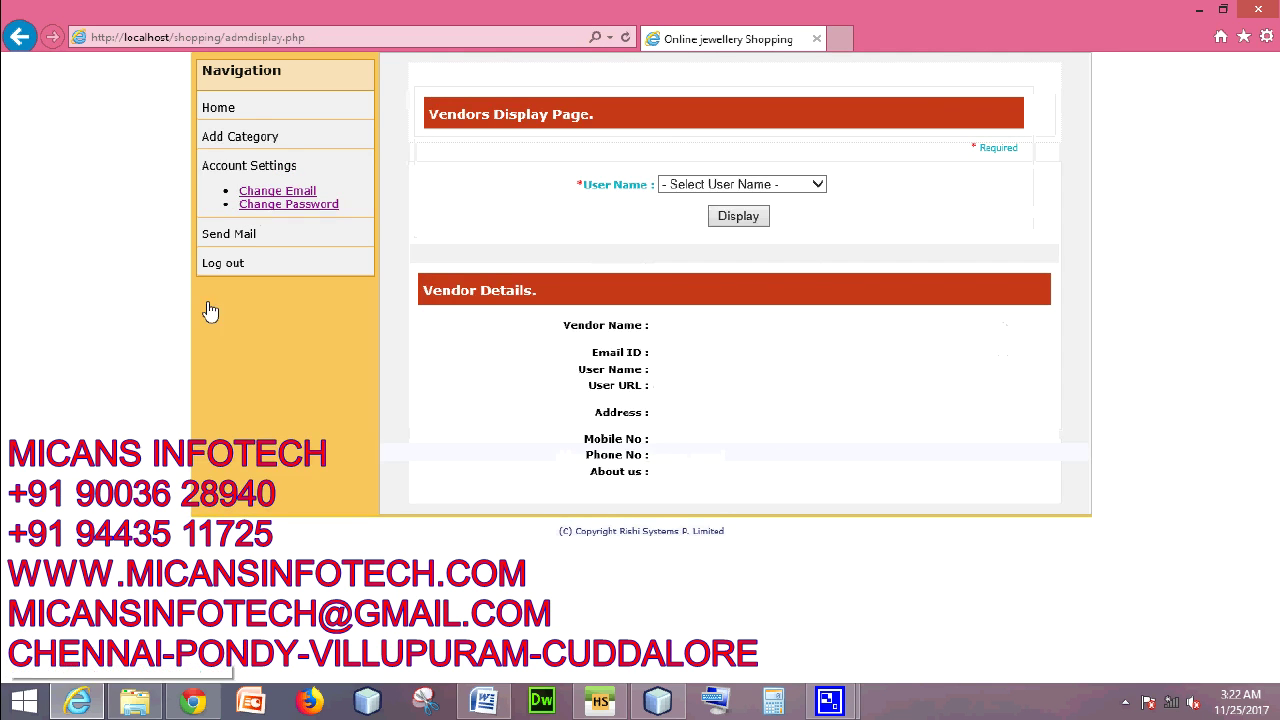
{"action": "left_click", "coordinate": [771, 185]}
{"action": "left_click", "coordinate": [710, 314]}
{"action": "left_click", "coordinate": [742, 218]}
{"action": "left_click", "coordinate": [814, 184]}
{"action": "left_click", "coordinate": [728, 330]}
{"action": "left_click", "coordinate": [742, 218]}
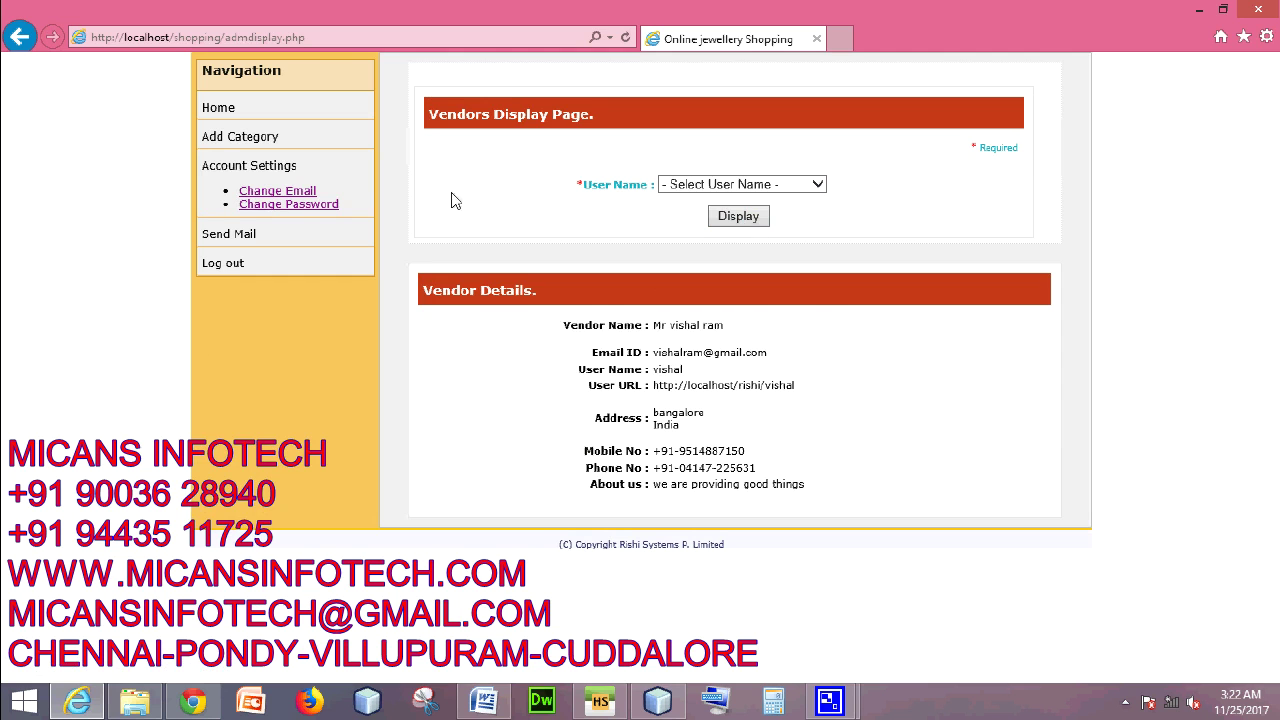
{"action": "left_click", "coordinate": [231, 234]}
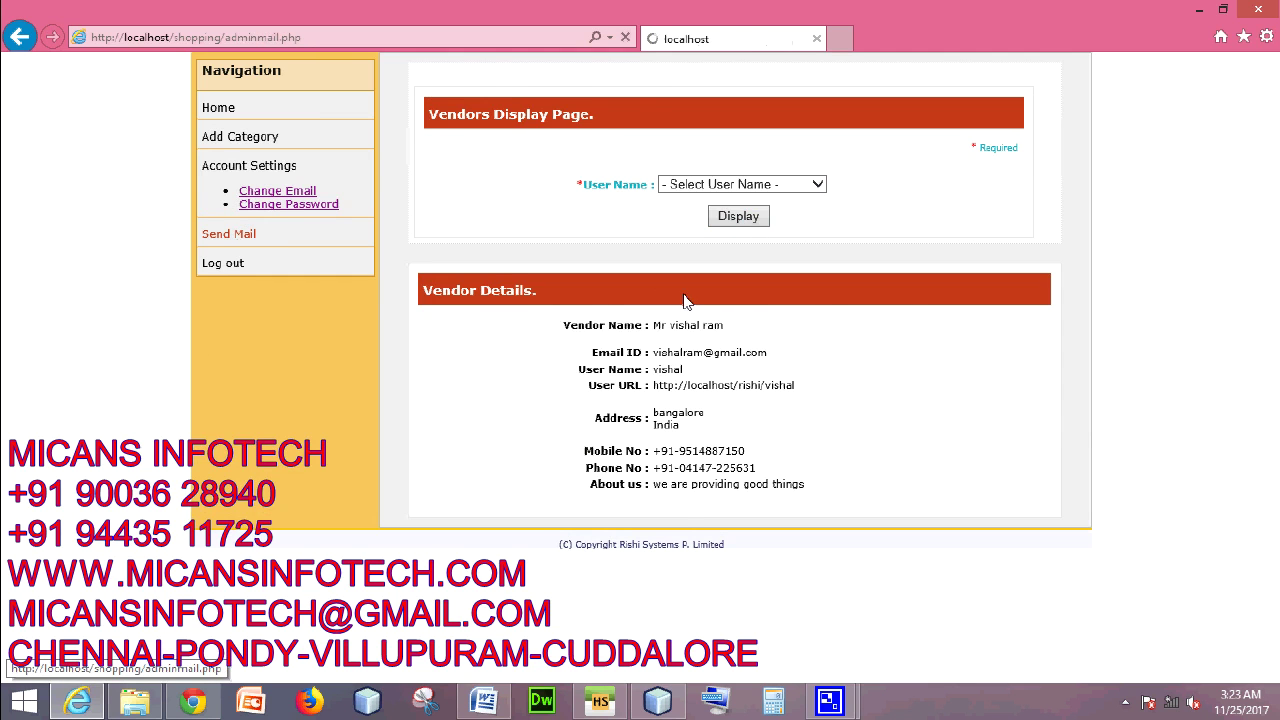
- Address a mail to a vendor with subject 'greetings' and a thank-you message for good products
{"action": "left_click", "coordinate": [786, 244]}
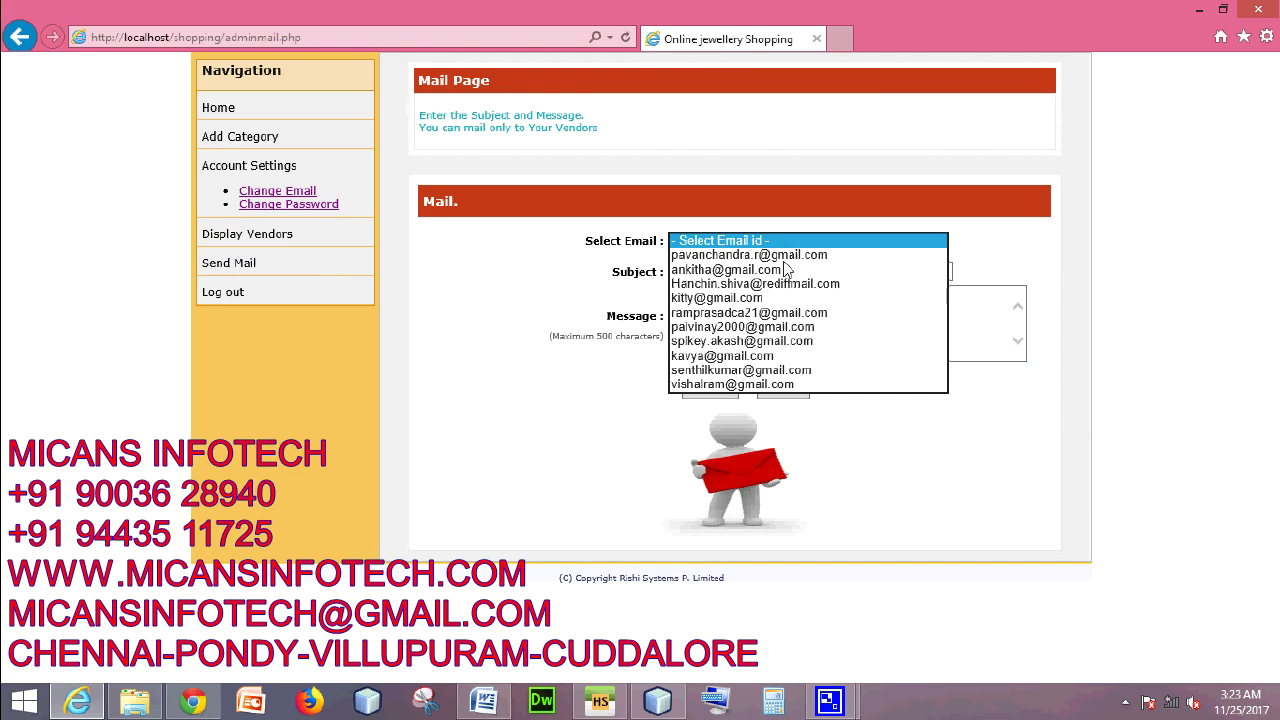
{"action": "left_click", "coordinate": [758, 384]}
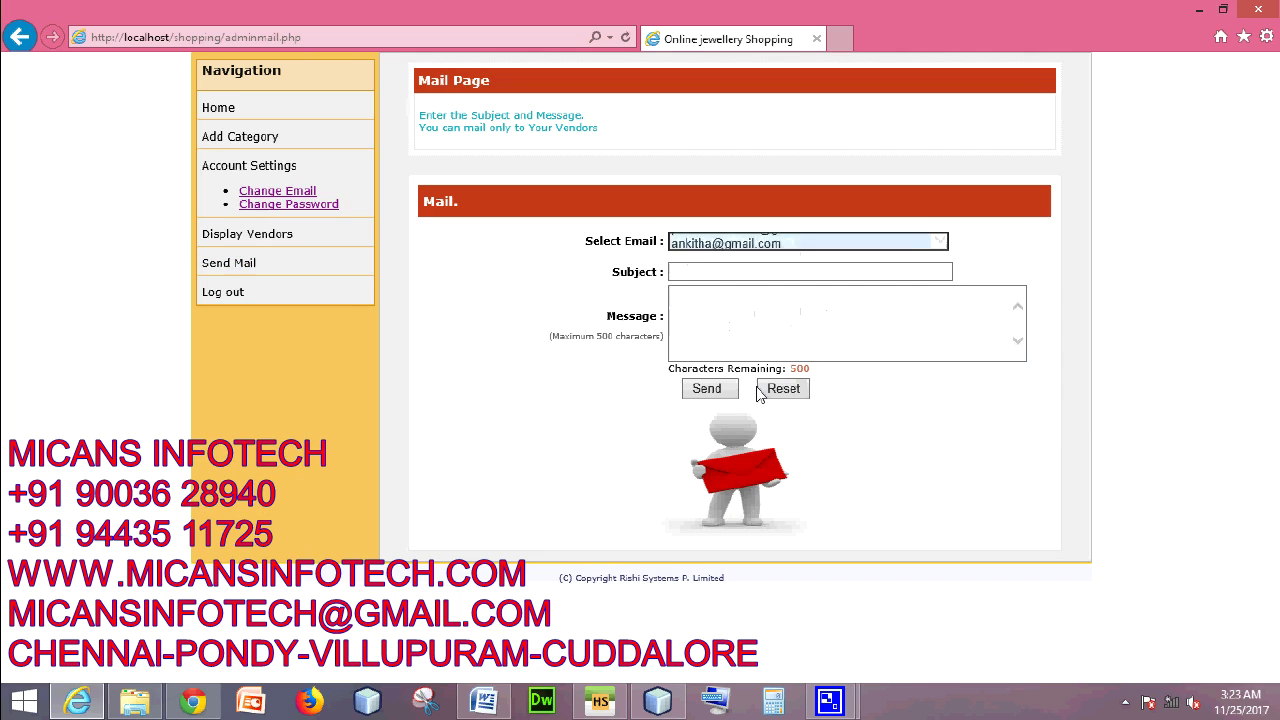
{"action": "left_click", "coordinate": [727, 272]}
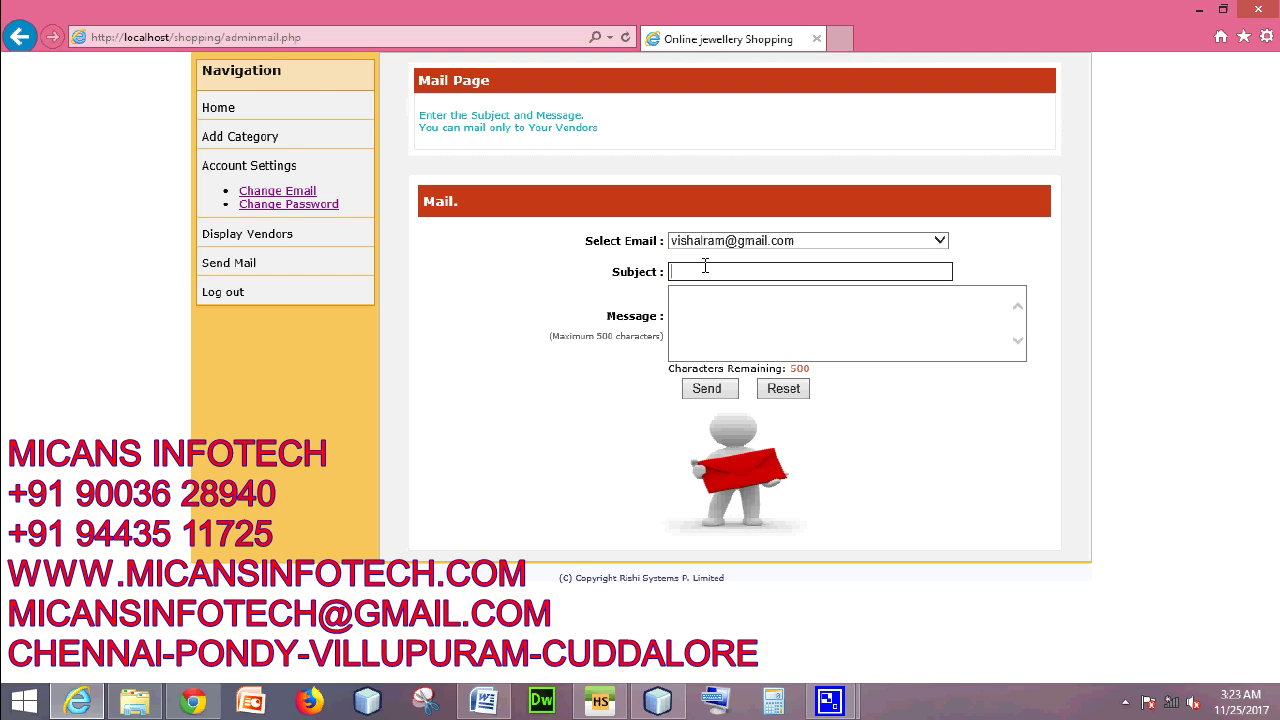
{"action": "type", "text": "greetings"}
{"action": "left_click", "coordinate": [723, 312]}
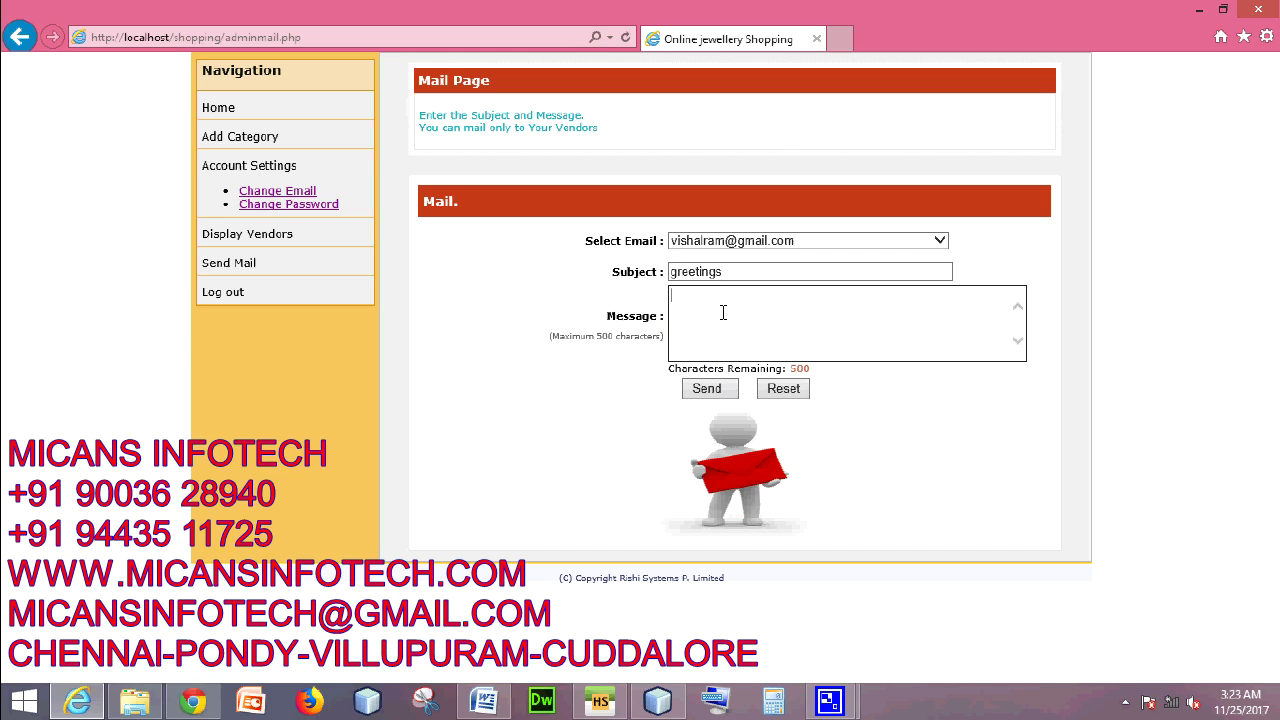
{"action": "type", "text": "thanks for"}
{"action": "type", "text": " giving "}
{"action": "type", "text": "sense"}
{"action": "key", "text": "BackSpace"}
{"action": "key", "text": "BackSpace"}
{"action": "key", "text": "BackSpace"}
{"action": "key", "text": "BackSpace"}
{"action": "key", "text": "BackSpace"}
{"action": "key", "text": "BackSpace"}
{"action": "key", "text": "BackSpace"}
{"action": "key", "text": "BackSpace"}
{"action": "key", "text": "BackSpace"}
{"action": "key", "text": "BackSpace"}
{"action": "key", "text": "BackSpace"}
{"action": "key", "text": "BackSpace"}
{"action": "type", "text": "prov"}
{"action": "type", "text": "ing good products"}
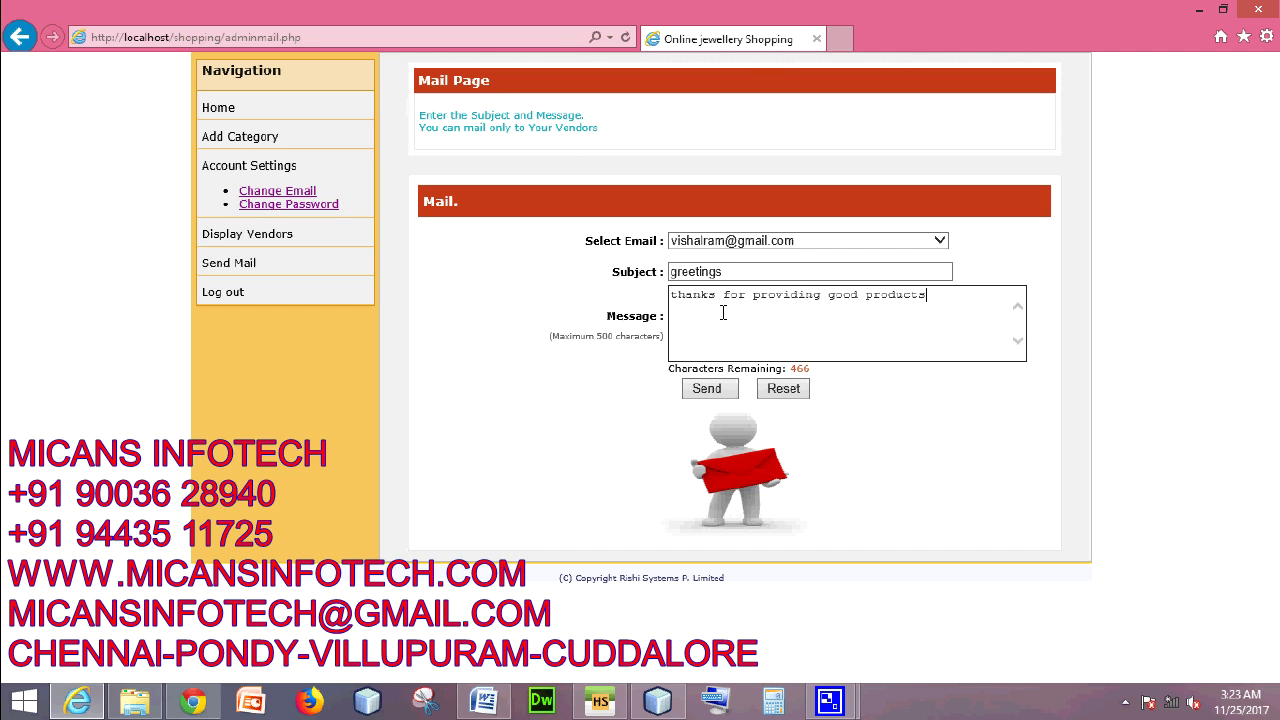
- Send the mail, dismiss the failure alert and return to the Mail Page window
{"action": "left_click", "coordinate": [728, 396]}
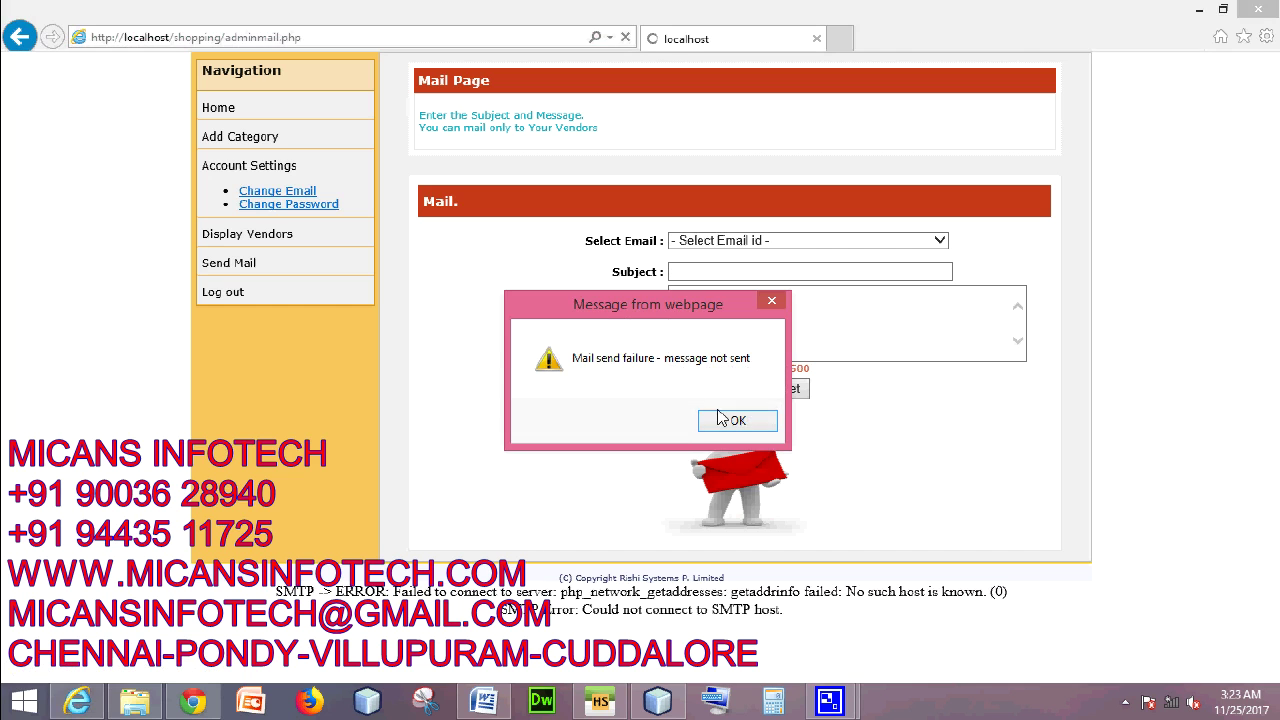
{"action": "left_click", "coordinate": [720, 420]}
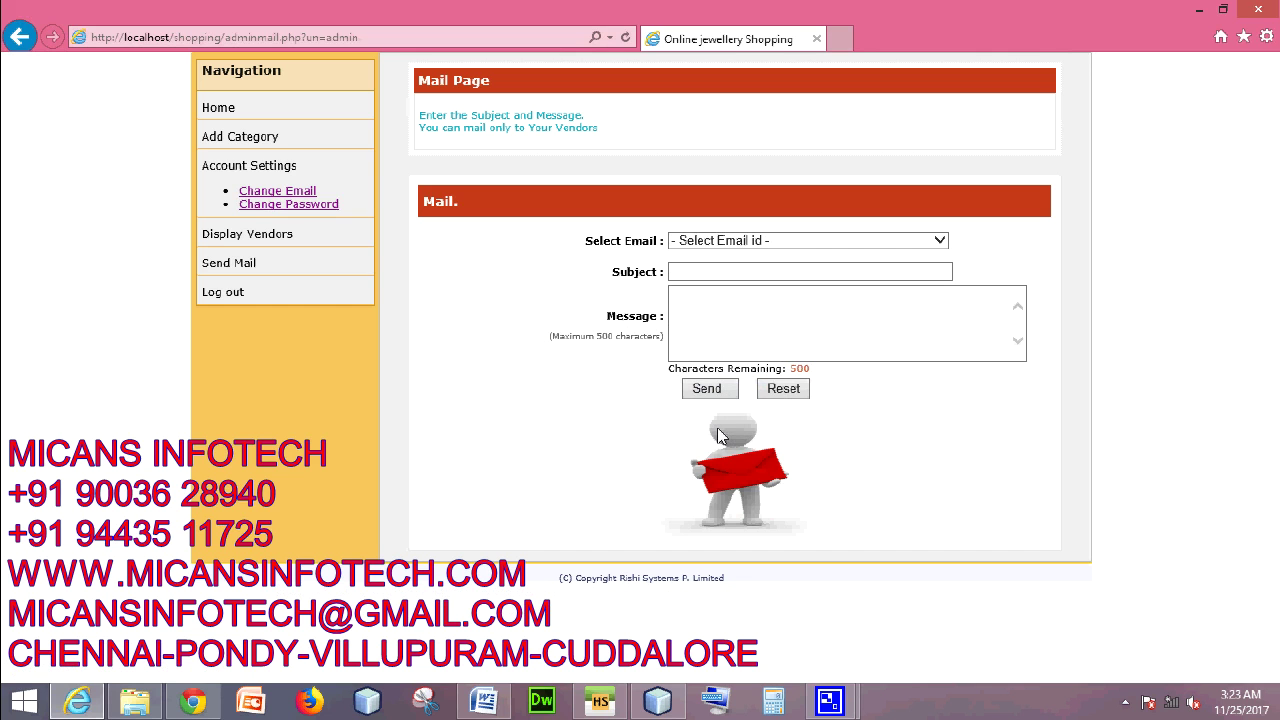
{"action": "left_click", "coordinate": [1125, 703]}
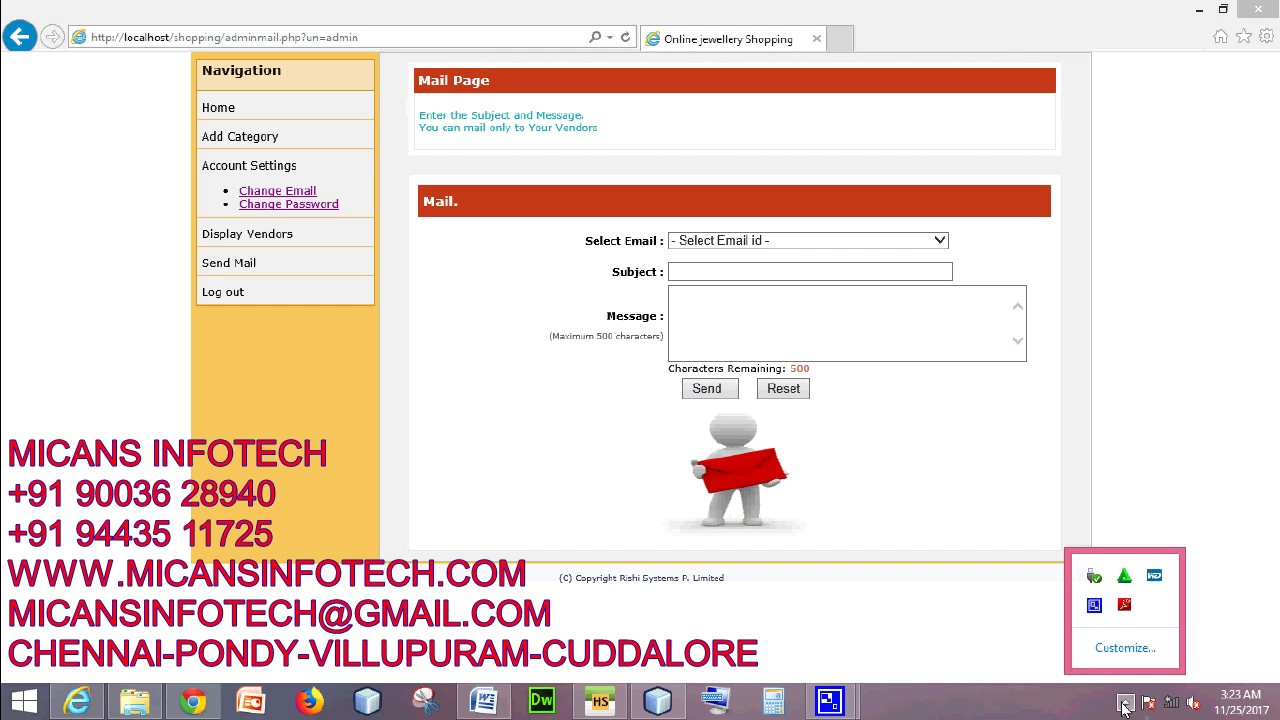
{"action": "right_click", "coordinate": [1095, 604]}
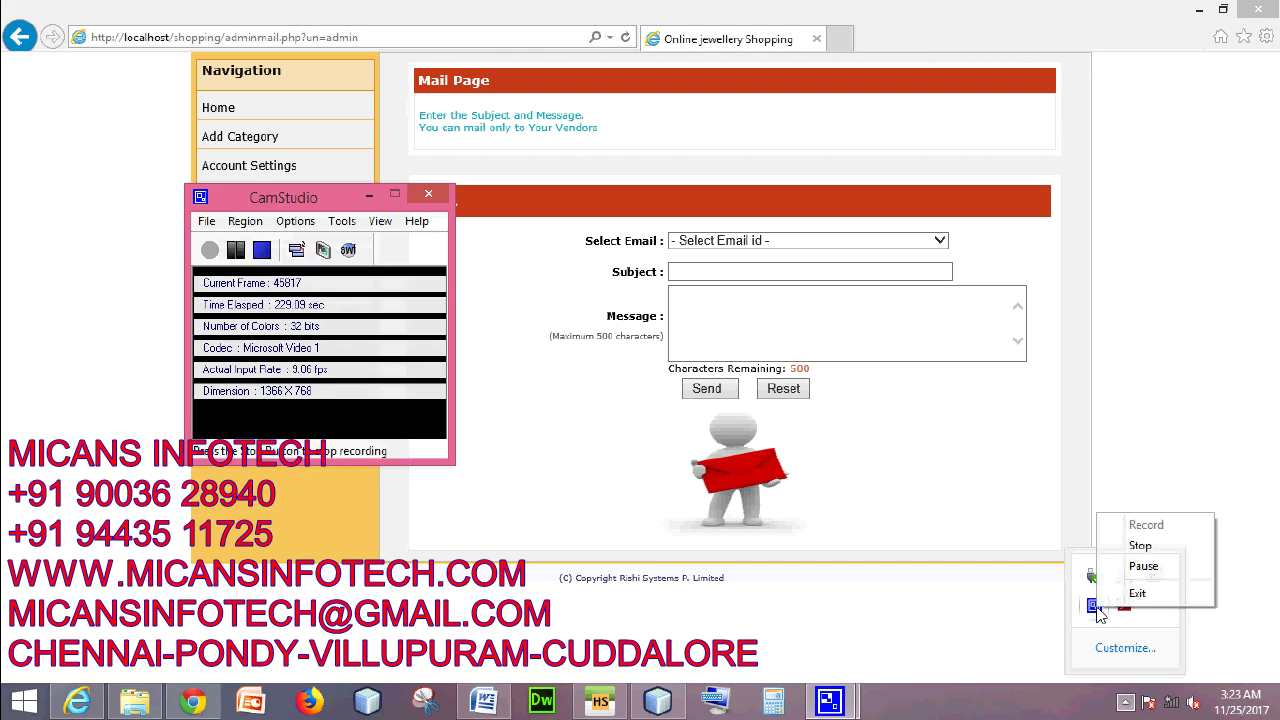
{"action": "left_click", "coordinate": [1140, 570]}
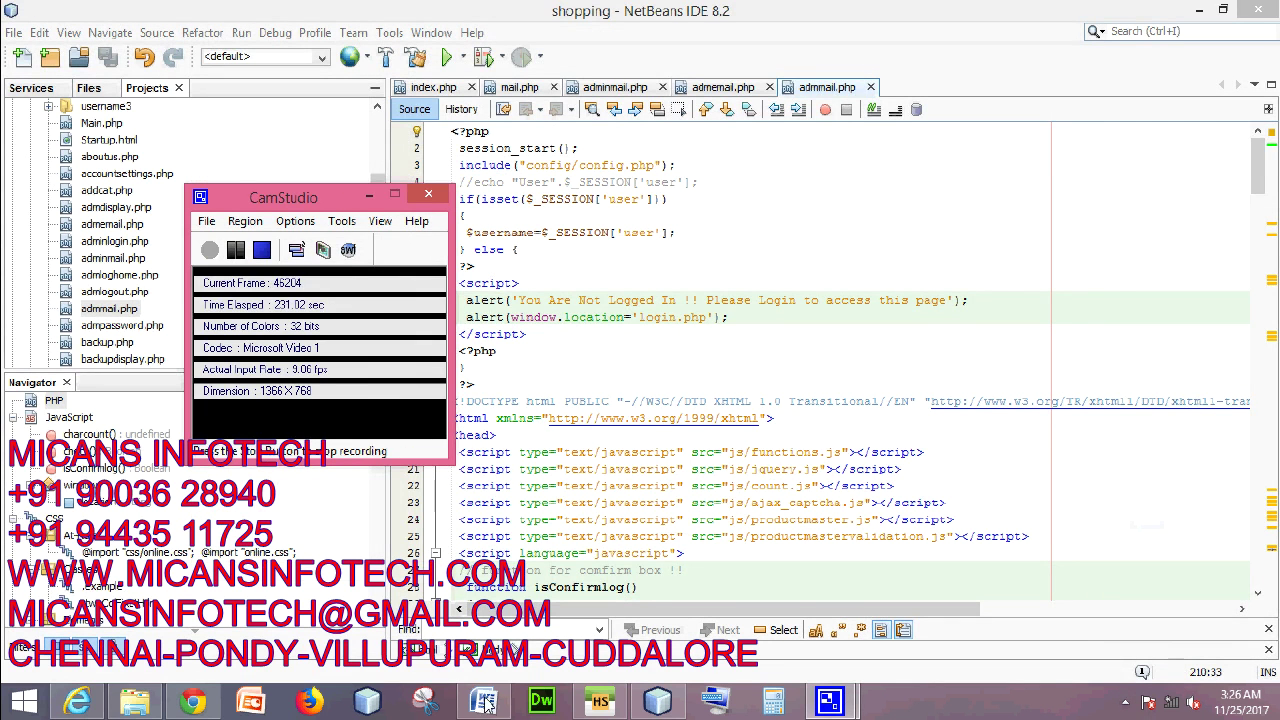
{"action": "left_click", "coordinate": [77, 700]}
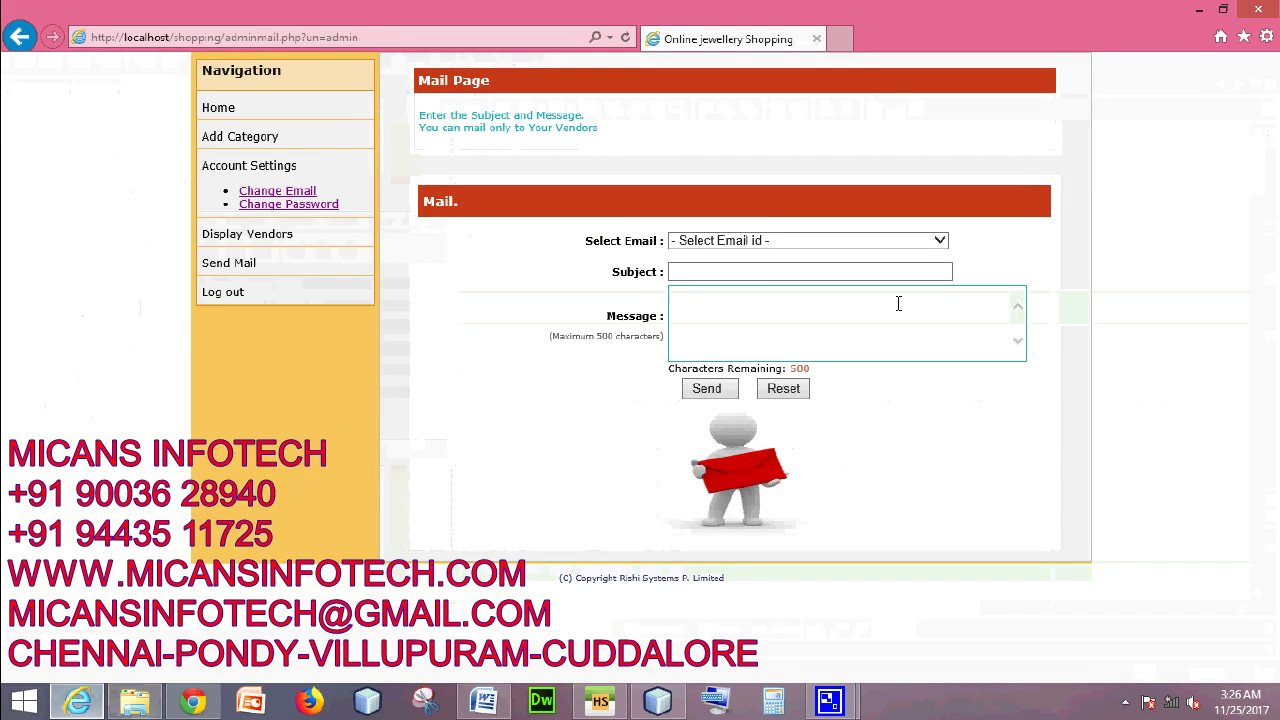
- Send the vendor a mail titled 'greething' saying 'thanks for providing good things'
{"action": "left_click", "coordinate": [801, 243]}
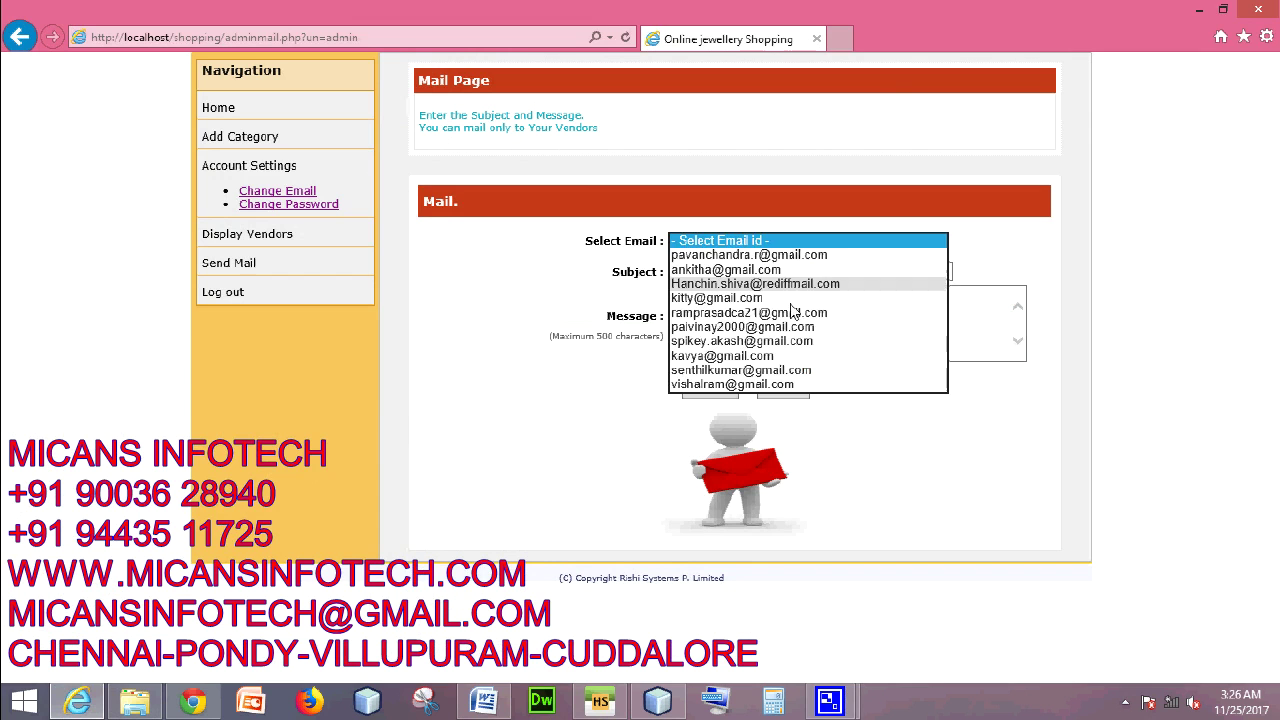
{"action": "left_click", "coordinate": [770, 387]}
{"action": "left_click", "coordinate": [741, 276]}
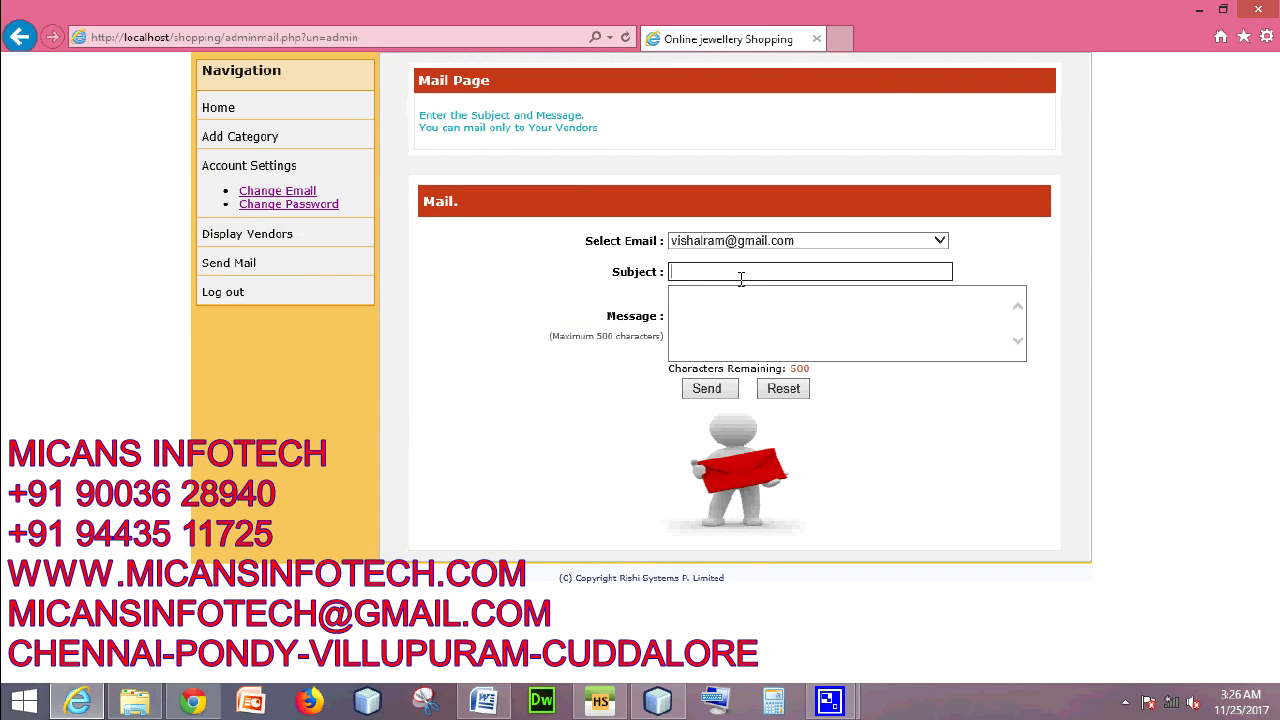
{"action": "type", "text": "greething"}
{"action": "key", "text": "BackSpace"}
{"action": "key", "text": "BackSpace"}
{"action": "key", "text": "BackSpace"}
{"action": "type", "text": "ing"}
{"action": "left_click", "coordinate": [739, 321]}
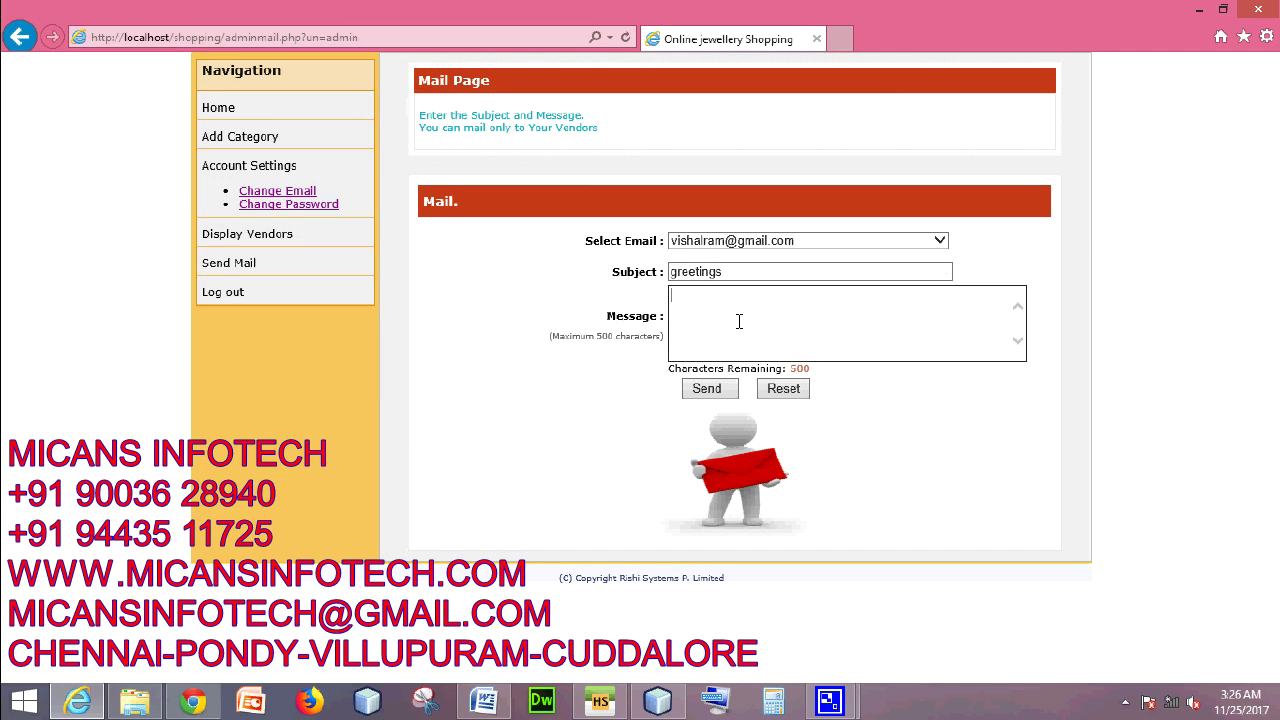
{"action": "type", "text": "thanks for providing good things"}
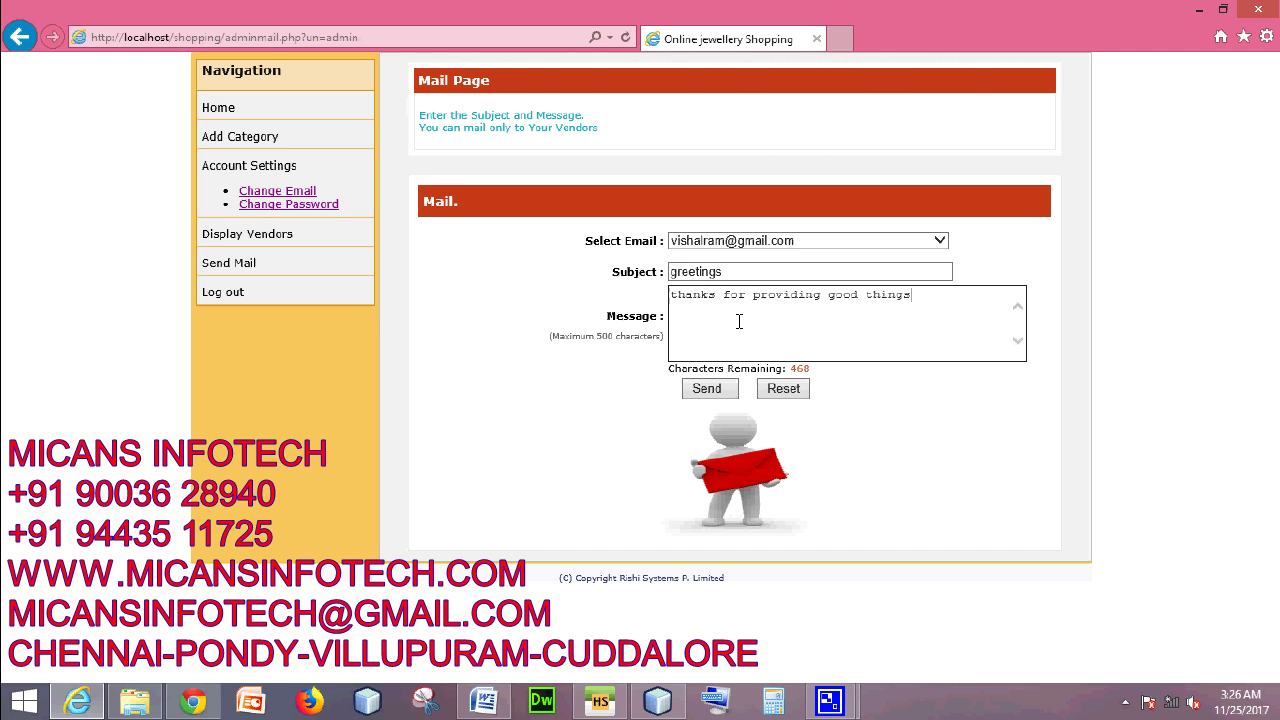
{"action": "left_click", "coordinate": [707, 389]}
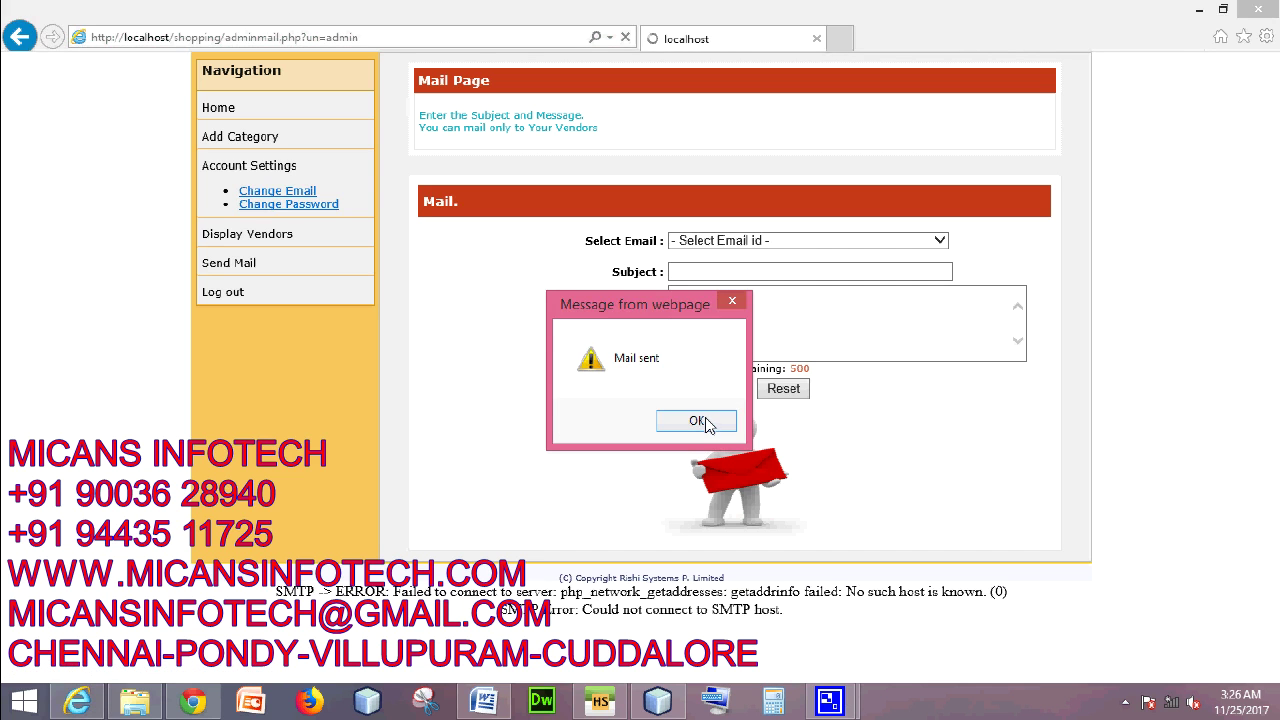
{"action": "left_click", "coordinate": [698, 421]}
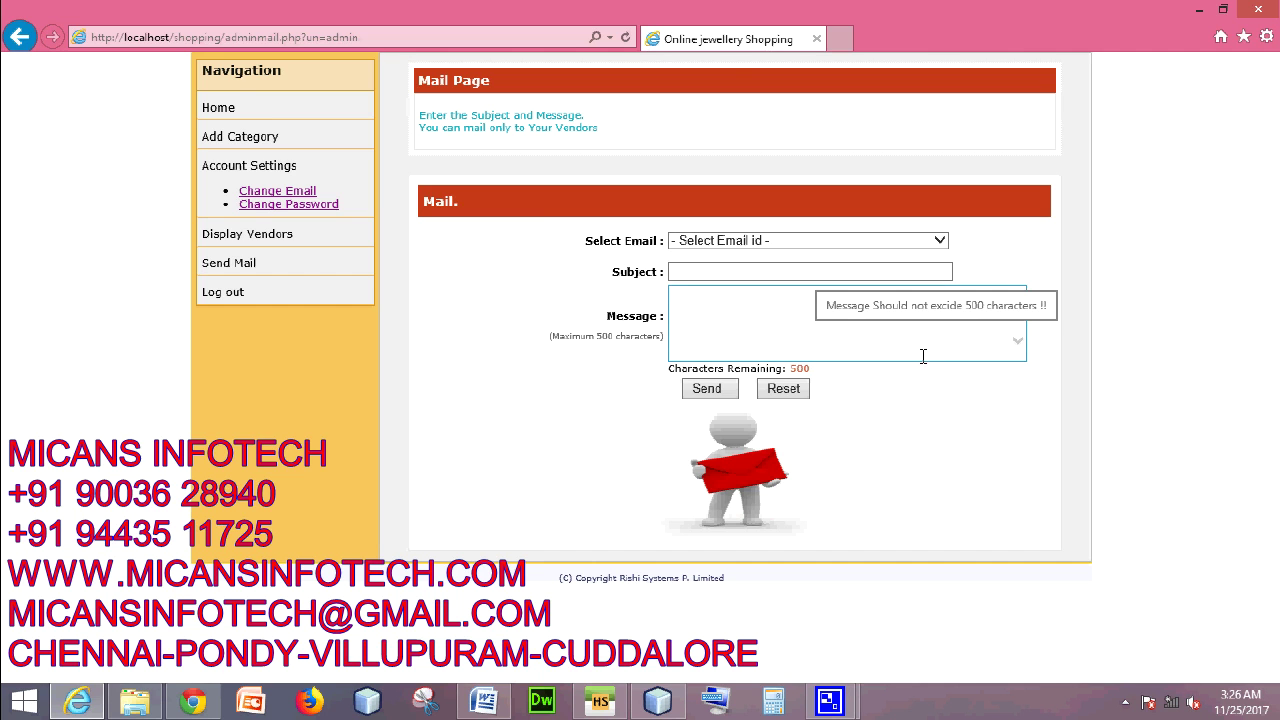
- Log out of the admin account and confirm
{"action": "left_click", "coordinate": [220, 291]}
{"action": "left_click", "coordinate": [668, 418]}
{"action": "left_click", "coordinate": [676, 426]}
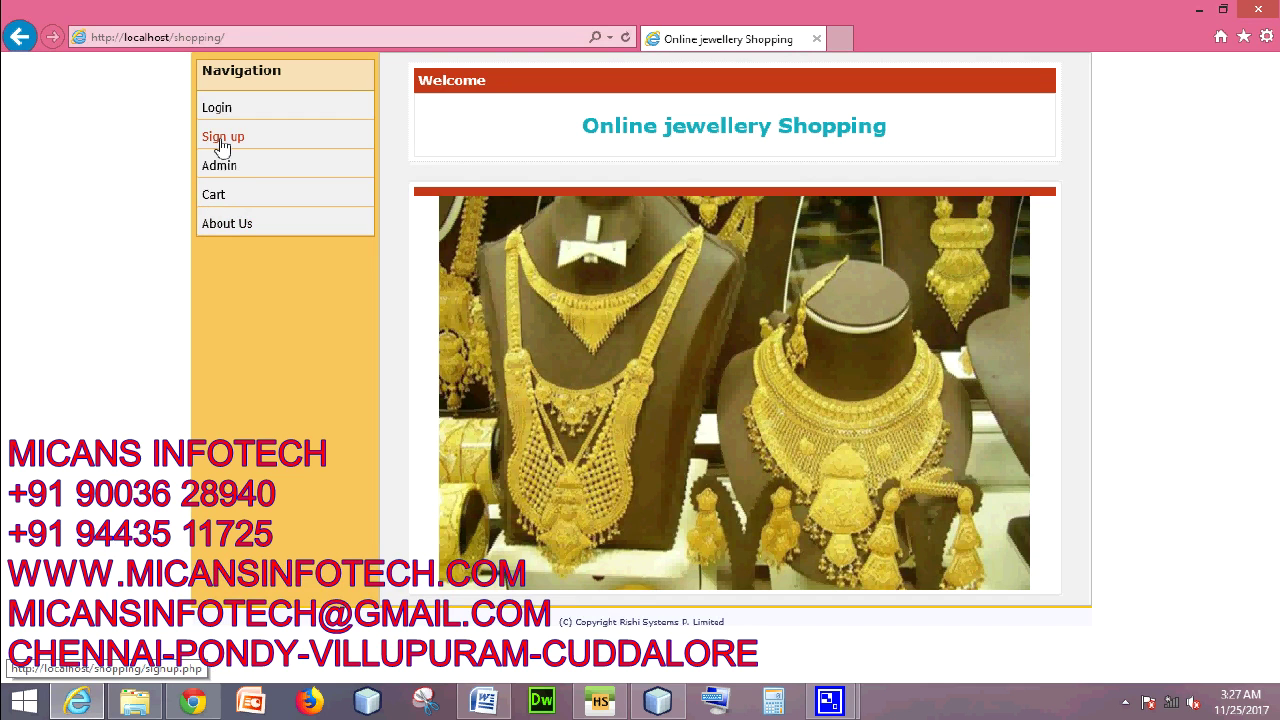
- On the Sign up form, choose salutation Mrs., enter the customer's first and last name, and select Female
{"action": "left_click", "coordinate": [222, 143]}
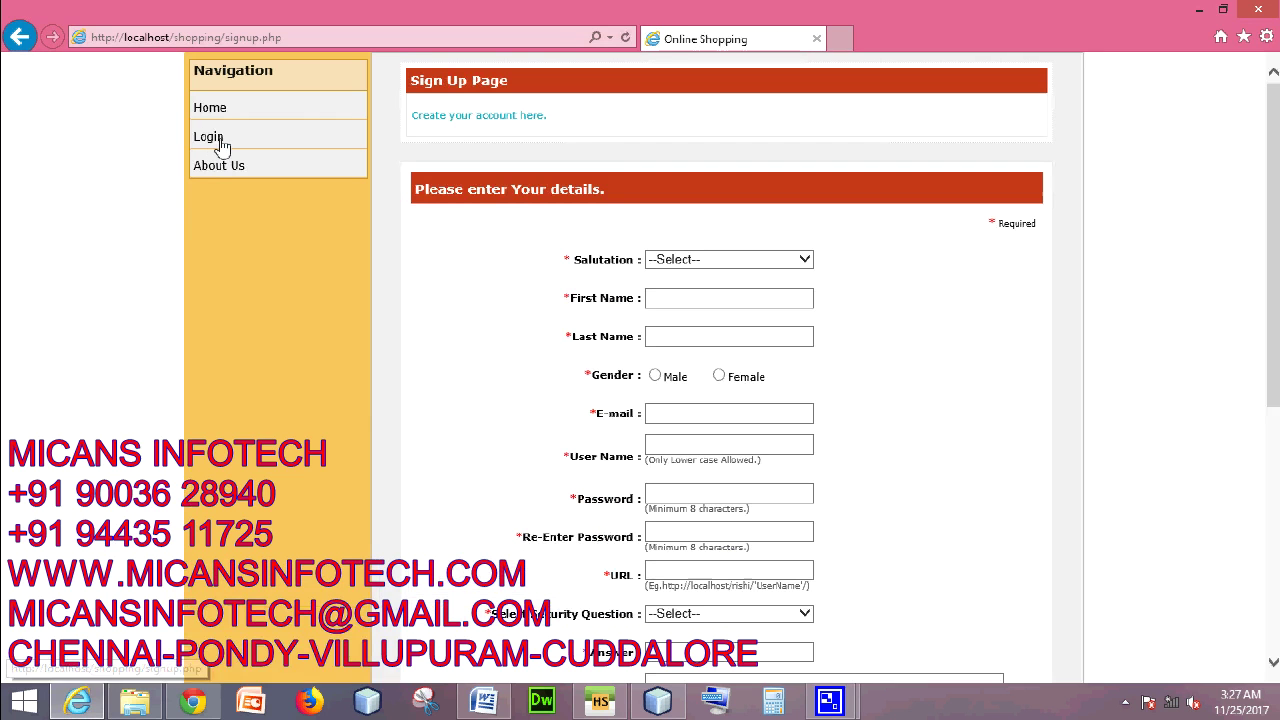
{"action": "left_click", "coordinate": [805, 259]}
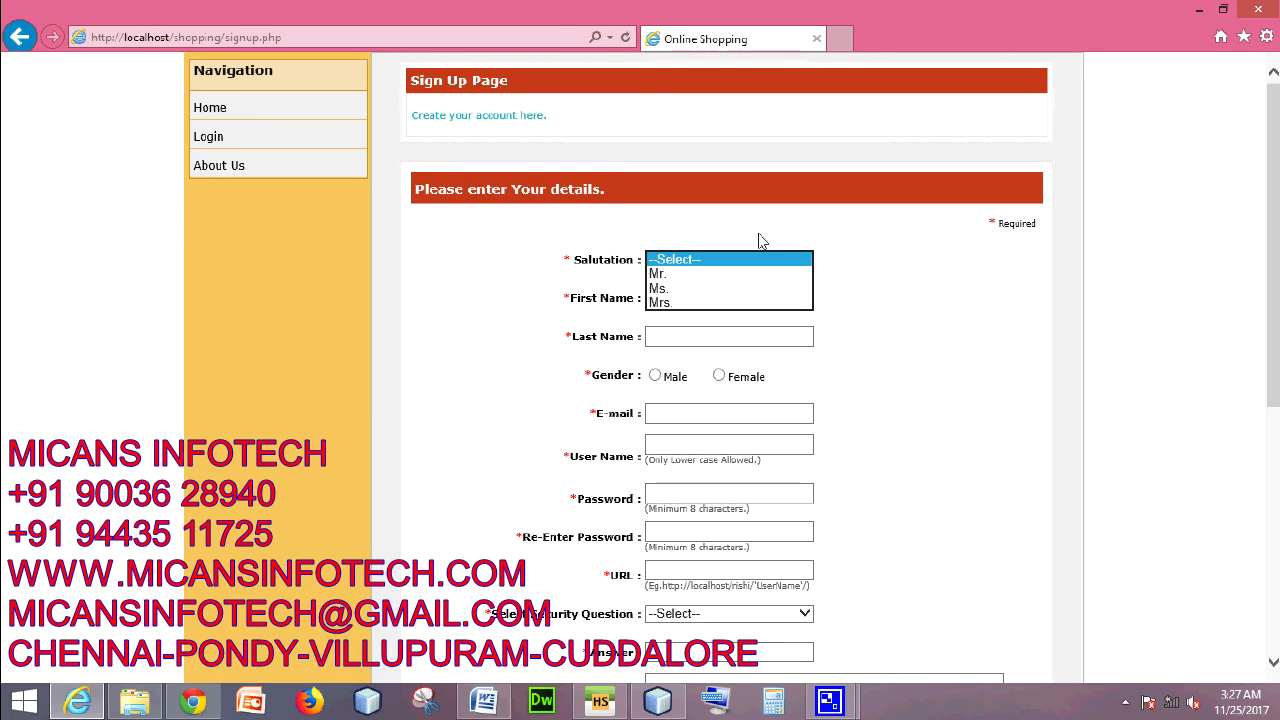
{"action": "left_click", "coordinate": [714, 302]}
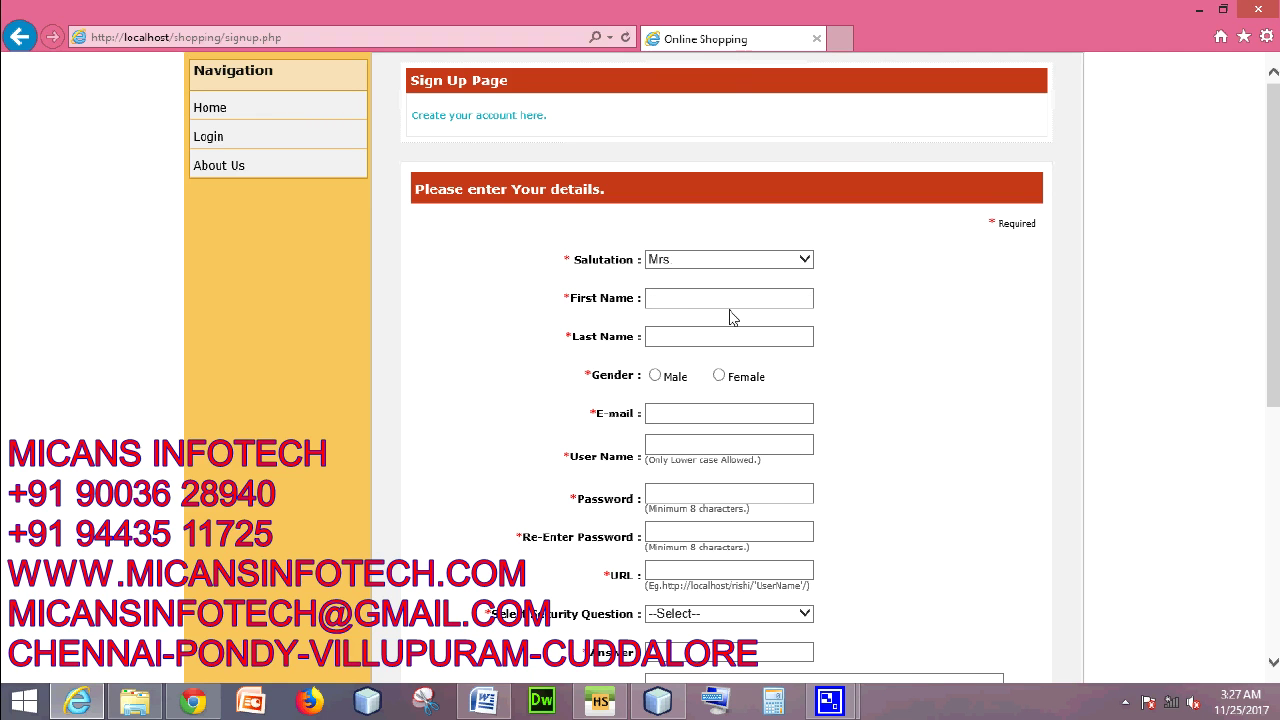
{"action": "left_click", "coordinate": [745, 297]}
{"action": "left_click", "coordinate": [732, 336]}
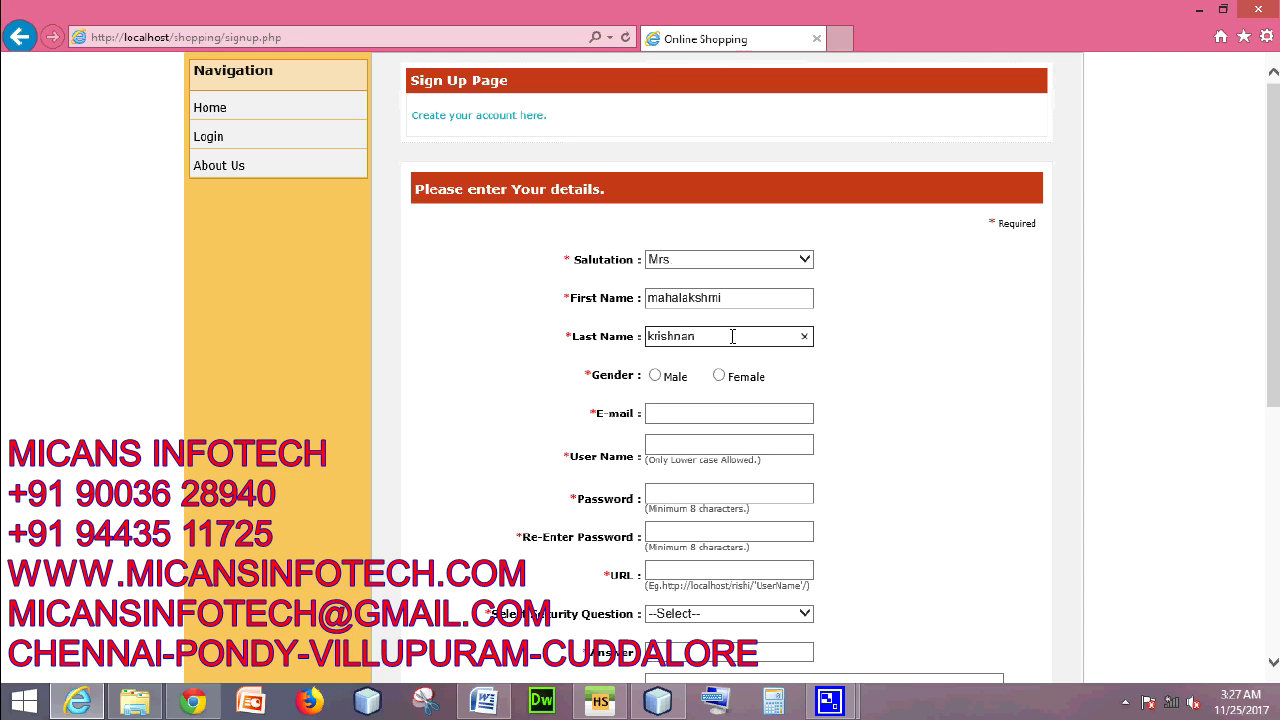
{"action": "left_click", "coordinate": [718, 375]}
- Enter the customer's e-mail address and a short user name
{"action": "scroll", "coordinate": [760, 340], "scroll_direction": "down", "scroll_amount": 3}
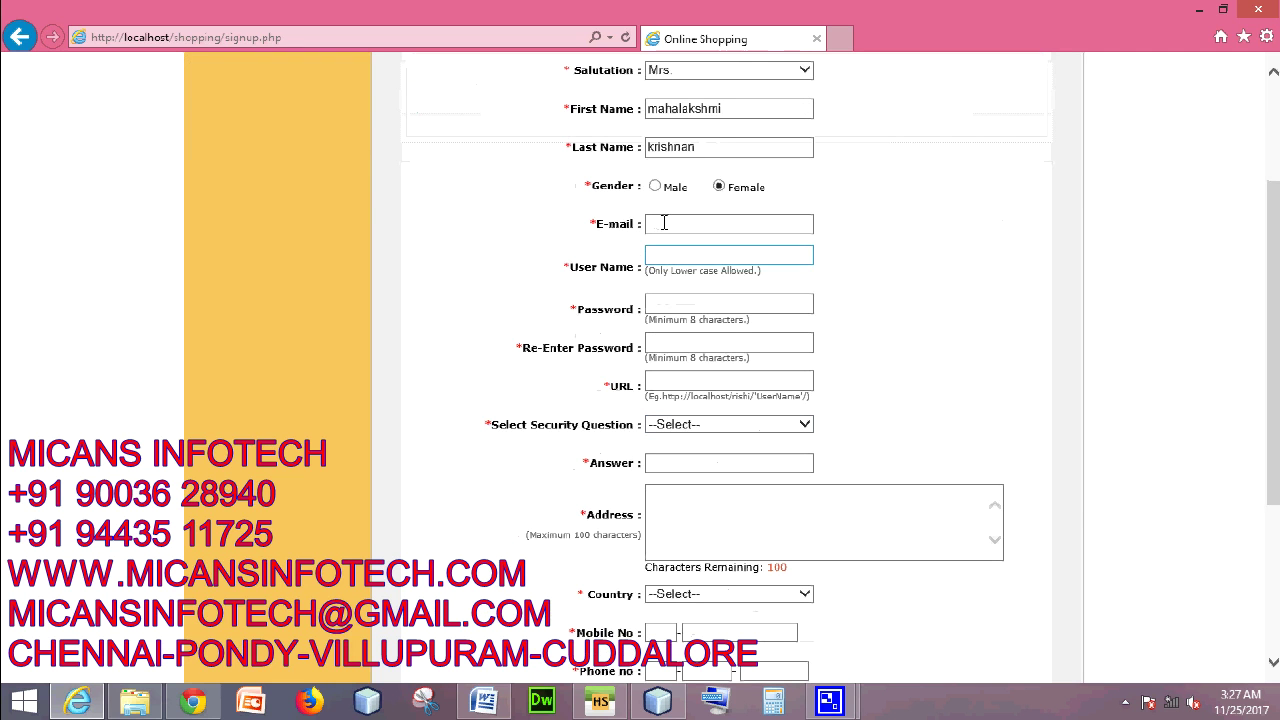
{"action": "left_click", "coordinate": [677, 225]}
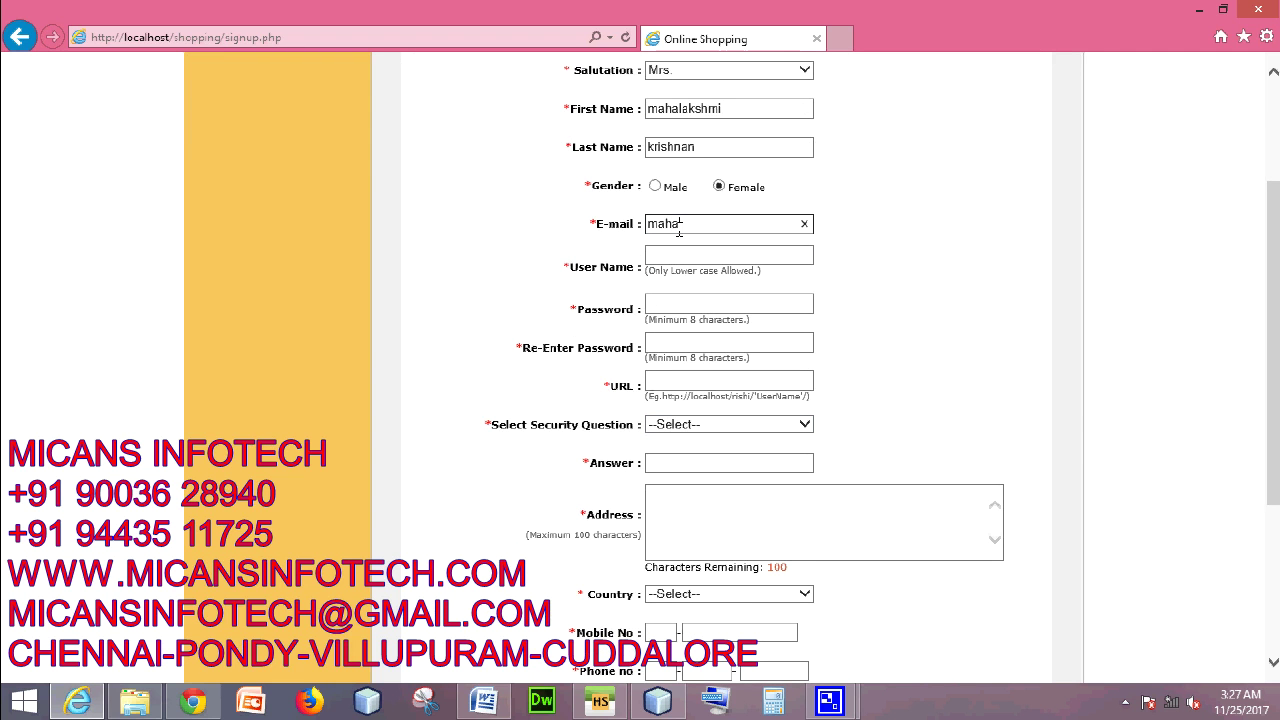
{"action": "left_click", "coordinate": [700, 254]}
{"action": "scroll", "coordinate": [1114, 206], "scroll_direction": "down", "scroll_amount": 2}
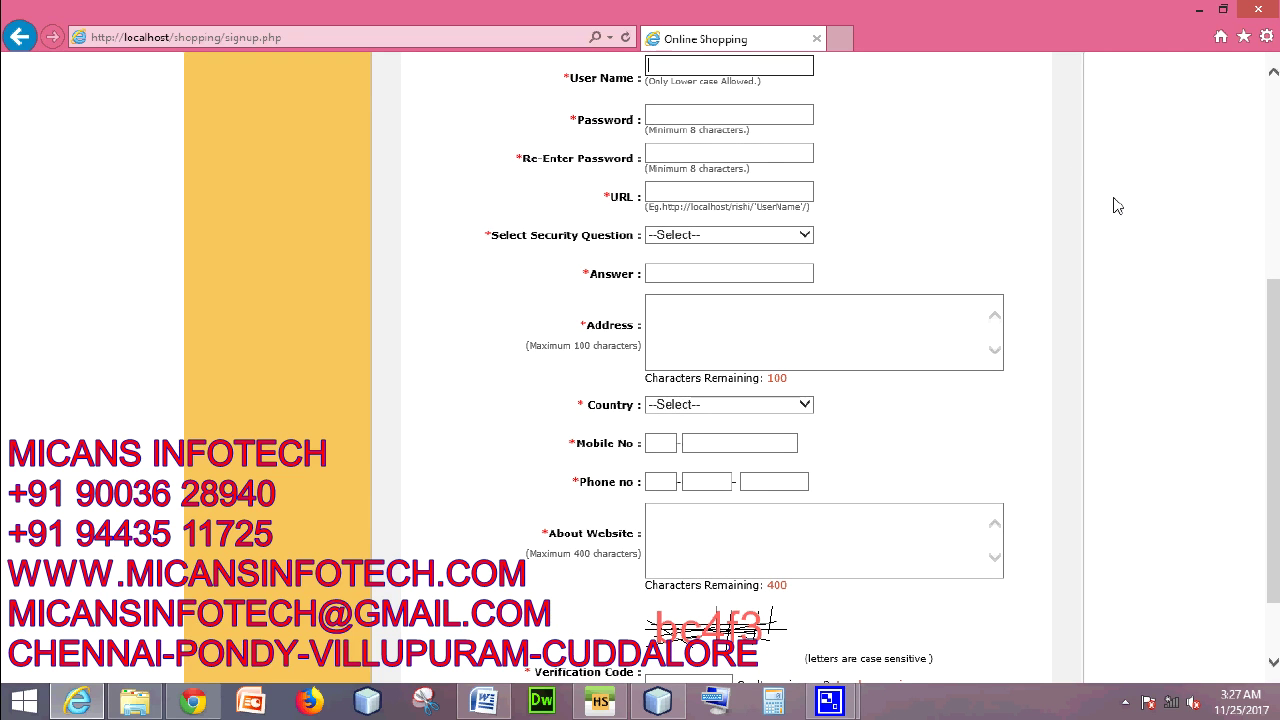
{"action": "type", "text": "n"}
{"action": "key", "text": "BackSpace"}
{"action": "type", "text": "maha"}
- Enter the account password twice and the localhost profile URL
{"action": "left_click", "coordinate": [655, 113]}
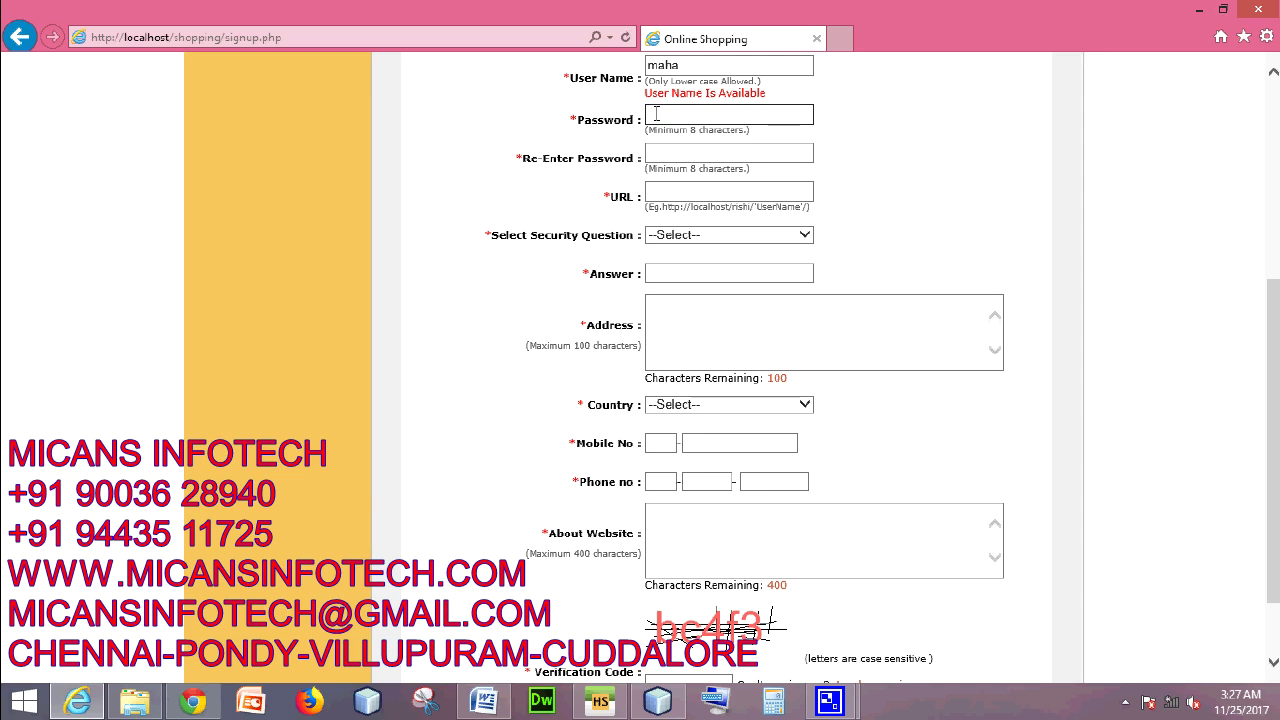
{"action": "left_click", "coordinate": [674, 156]}
{"action": "type", "text": "maha12345"}
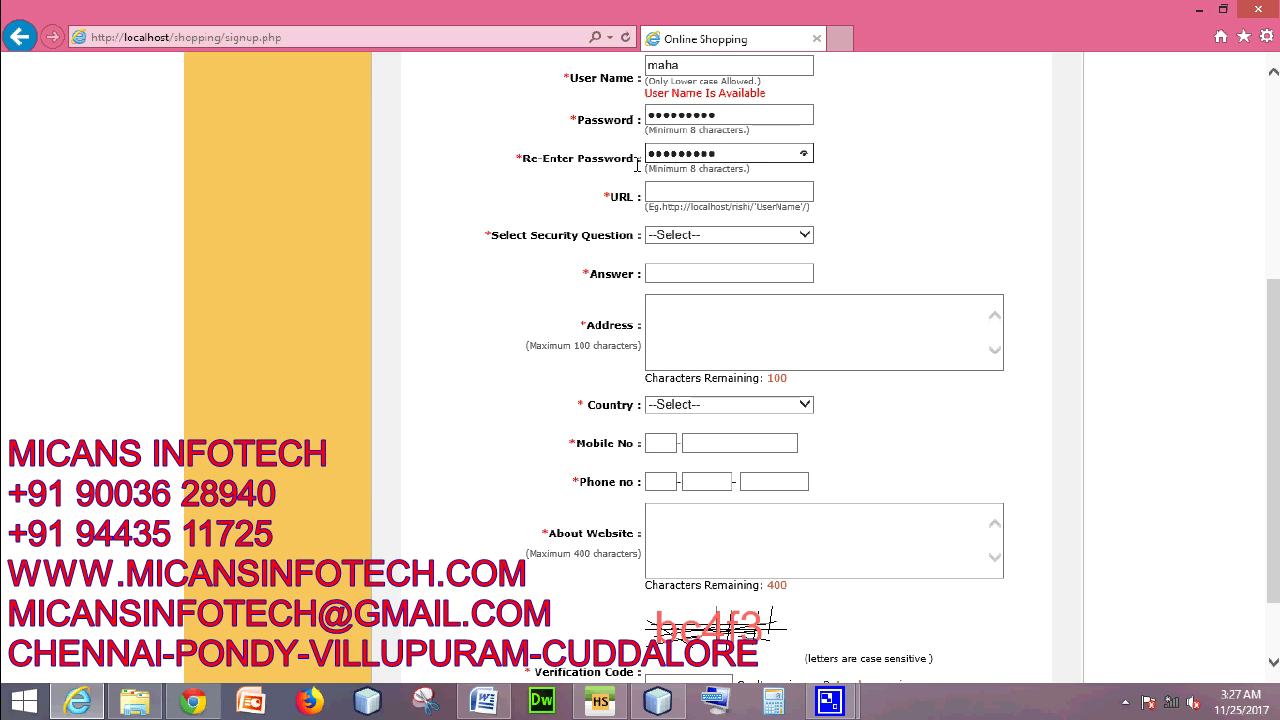
{"action": "left_click", "coordinate": [687, 194]}
{"action": "type", "text": "h"}
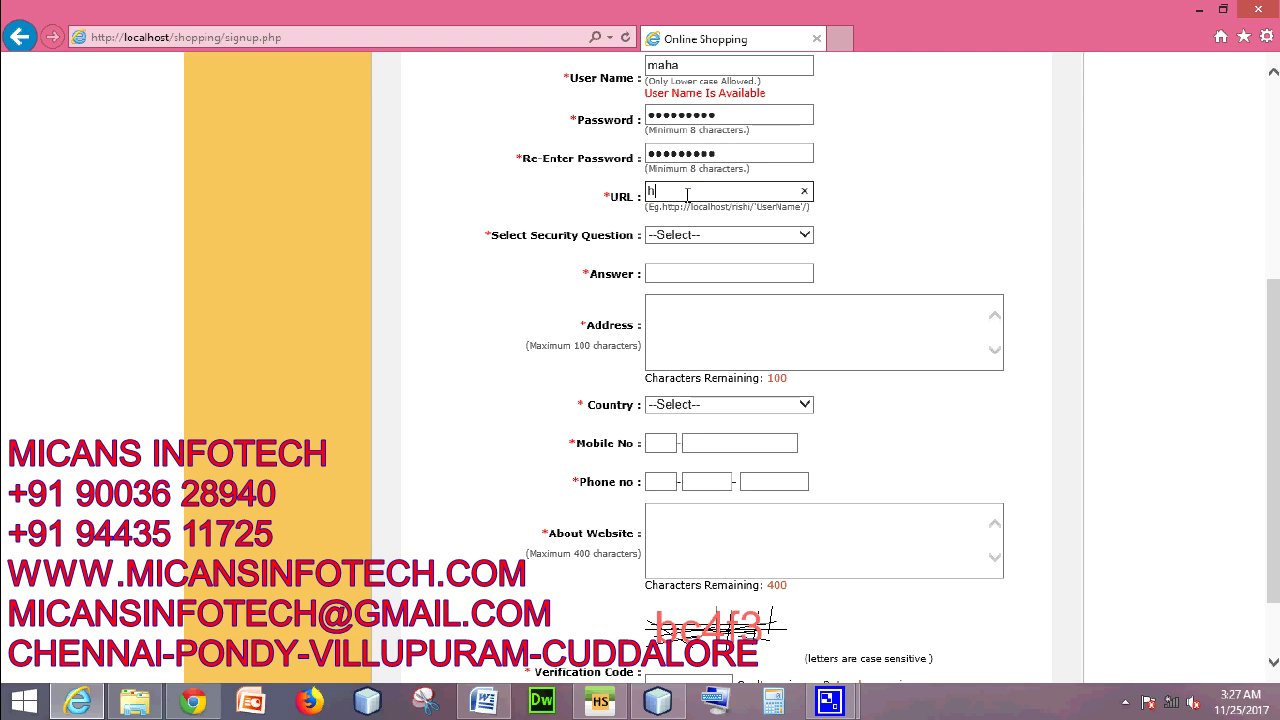
{"action": "type", "text": "ttp://localhost/rishi/maha/"}
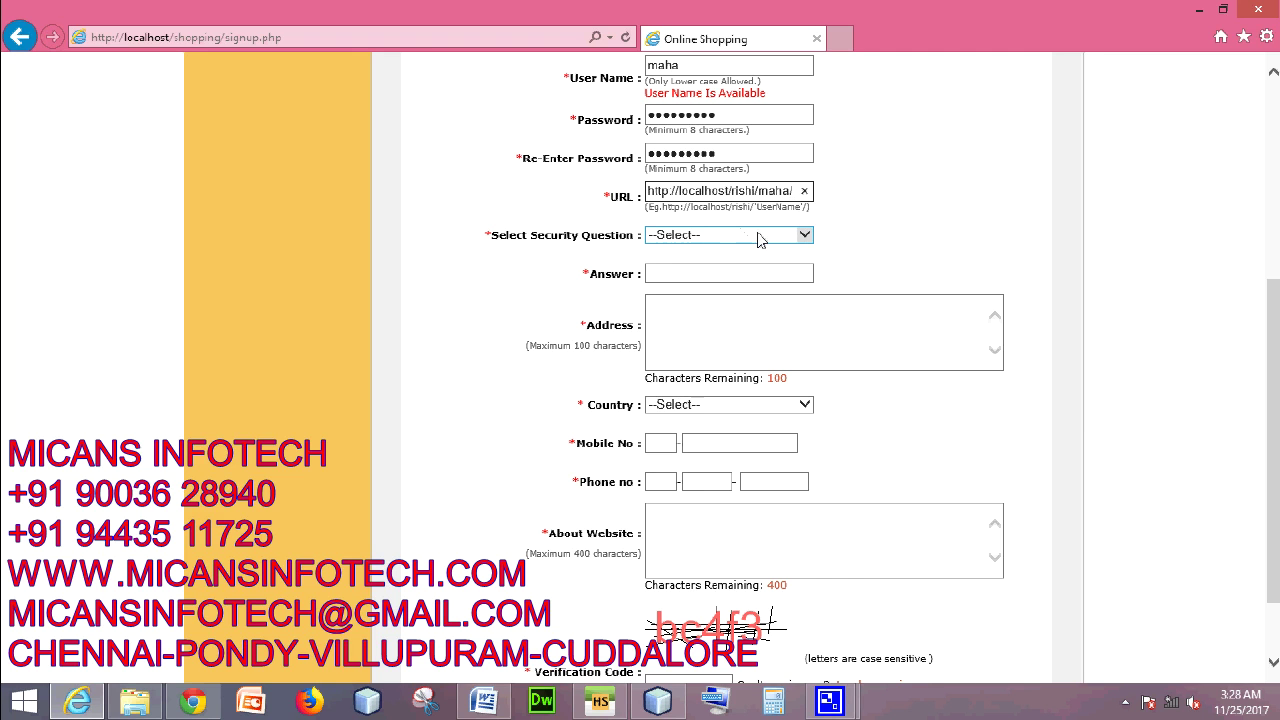
- Choose security question 'My puc percentage' and enter its answer
{"action": "left_click", "coordinate": [766, 240]}
{"action": "left_click", "coordinate": [767, 252]}
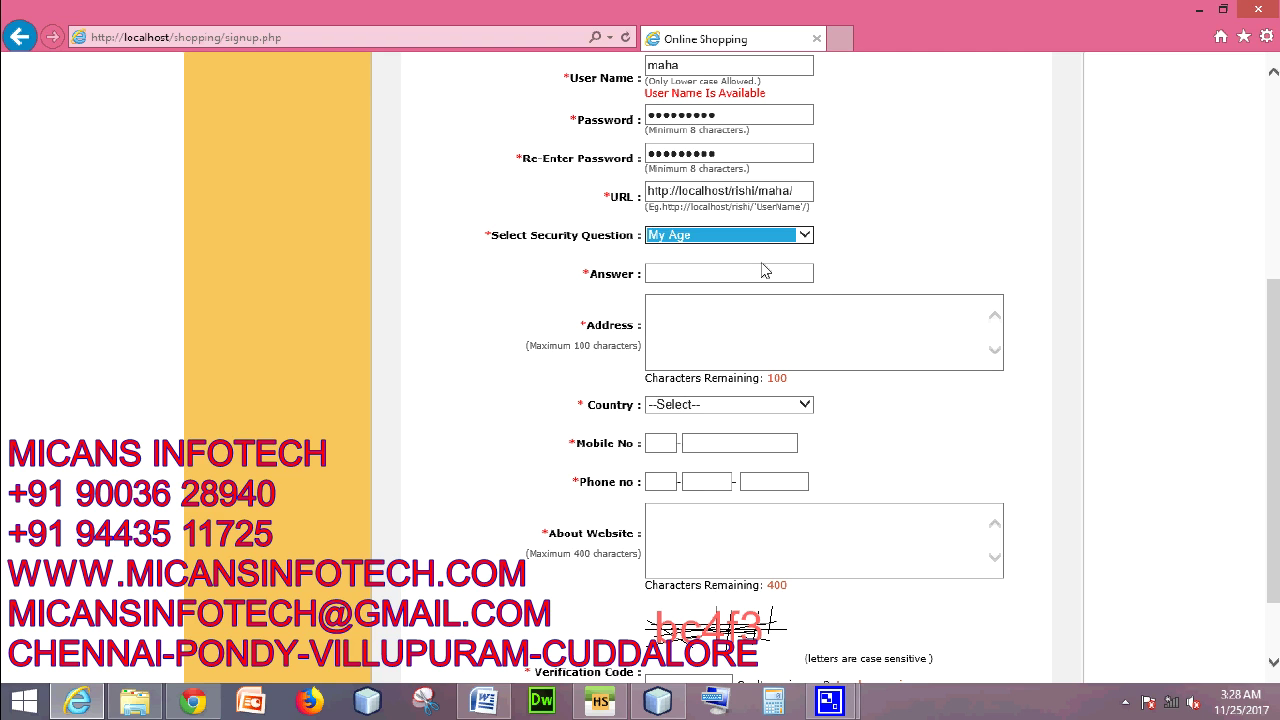
{"action": "left_click", "coordinate": [799, 236]}
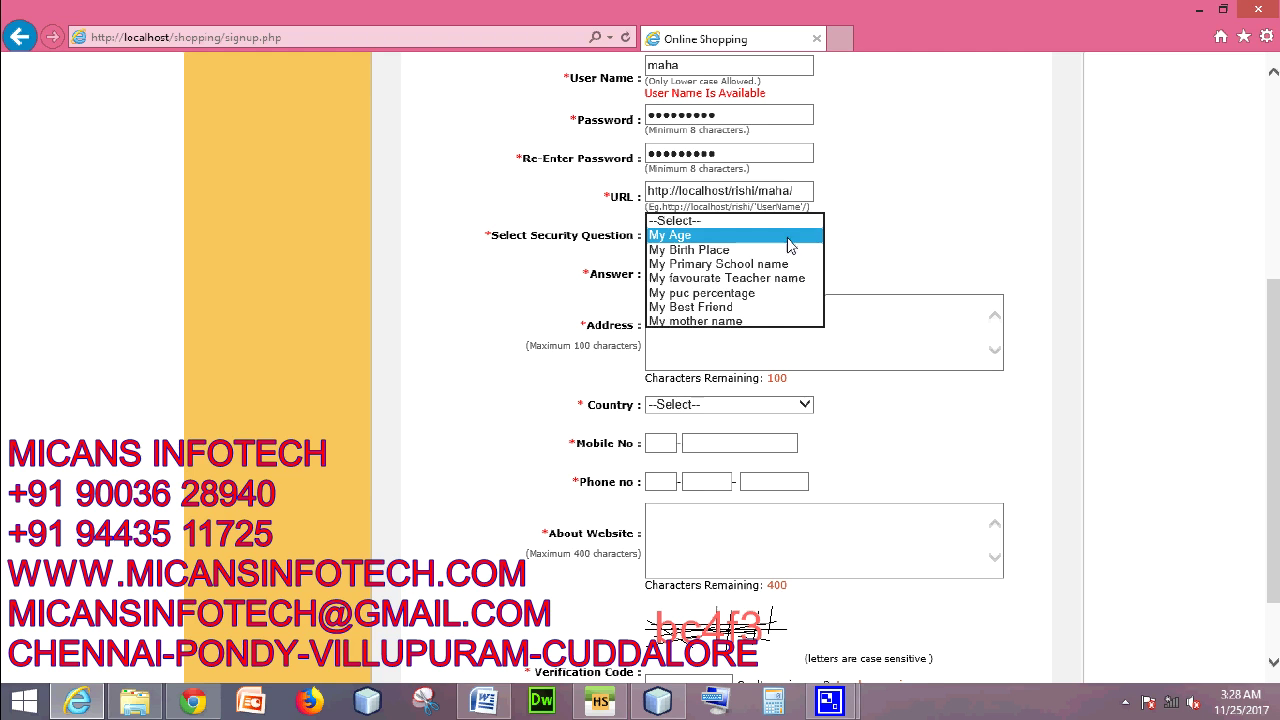
{"action": "left_click", "coordinate": [760, 293]}
{"action": "left_click", "coordinate": [719, 277]}
{"action": "type", "text": "99"}
{"action": "scroll", "coordinate": [778, 173], "scroll_direction": "down", "scroll_amount": 2}
{"action": "key", "text": "BackSpace"}
{"action": "key", "text": "BackSpace"}
{"action": "type", "text": "87"}
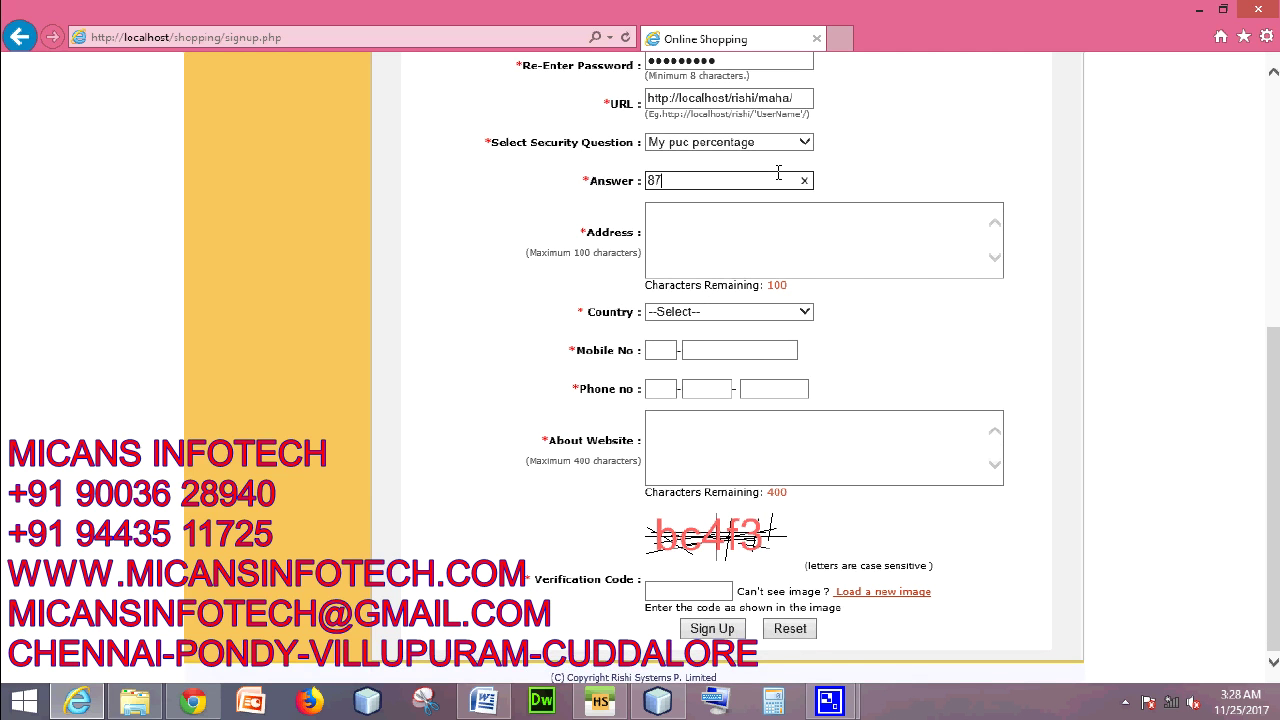
- Enter the customer's city as the address and set the country to India
{"action": "left_click", "coordinate": [755, 246]}
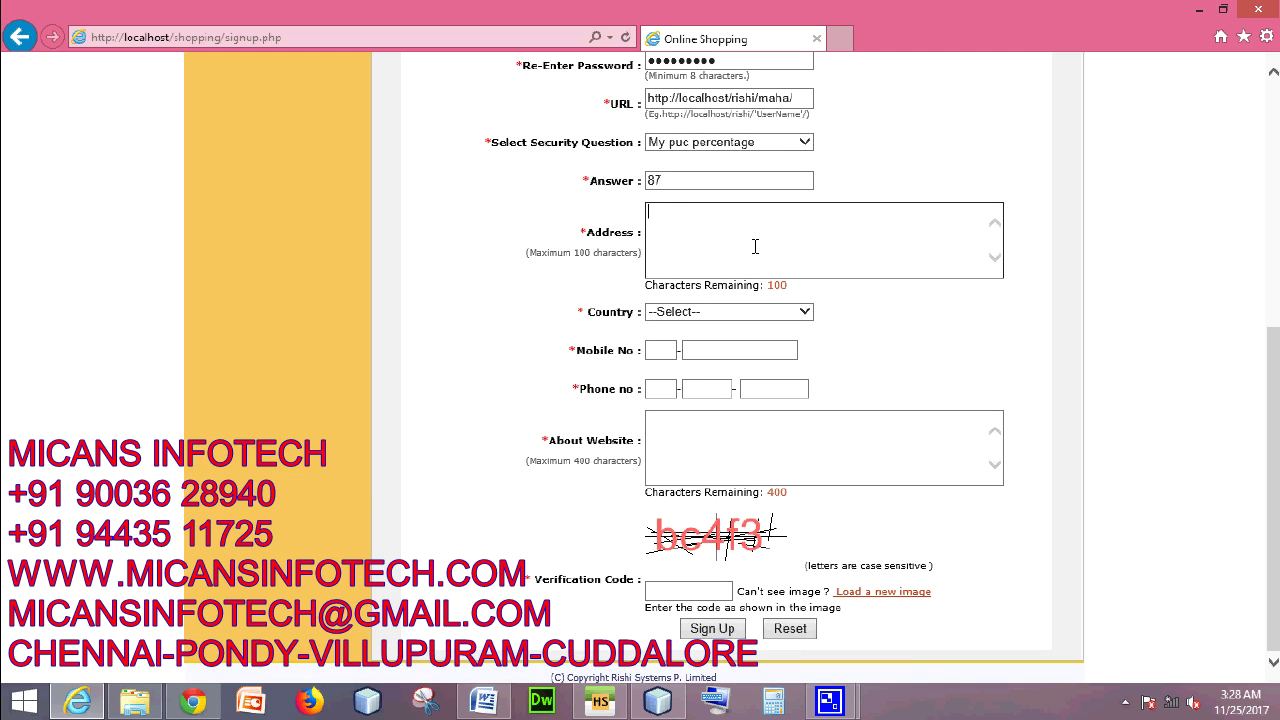
{"action": "type", "text": "bangalore"}
{"action": "left_click", "coordinate": [746, 312]}
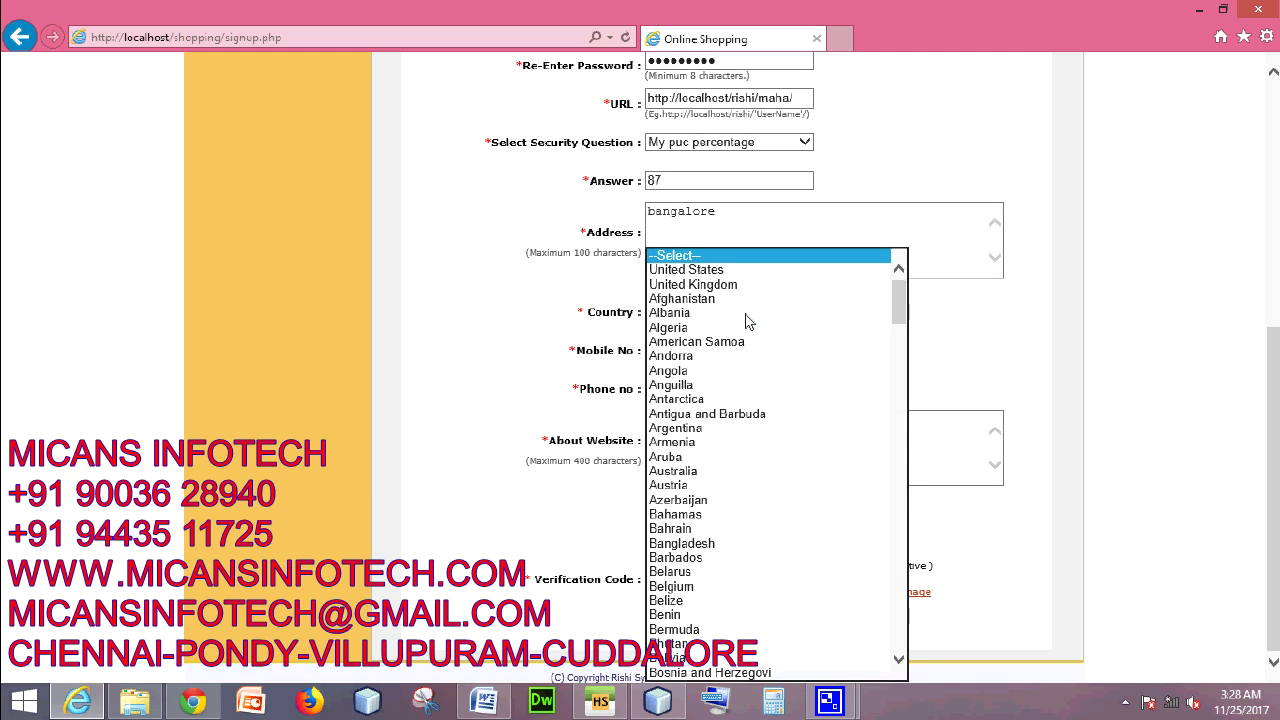
{"action": "type", "text": "in"}
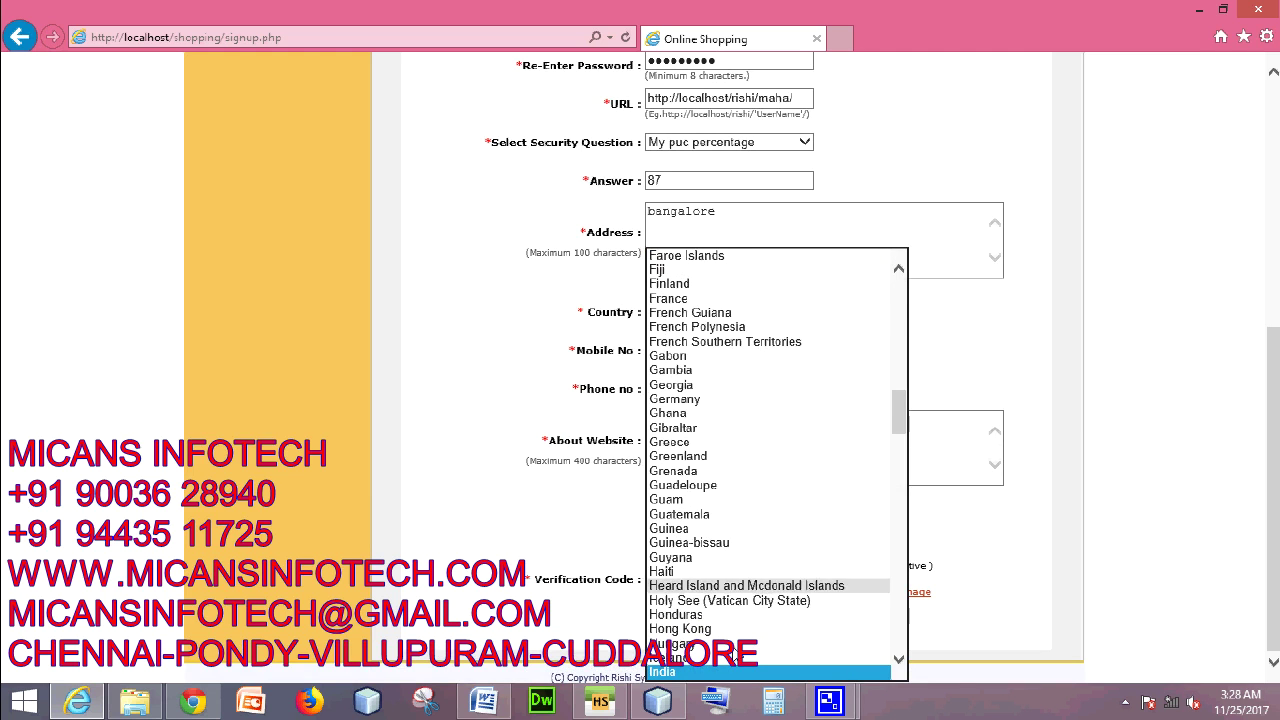
{"action": "key", "text": "Return"}
- Fill in the mobile and landline numbers, each with country code +91
{"action": "left_click", "coordinate": [652, 349]}
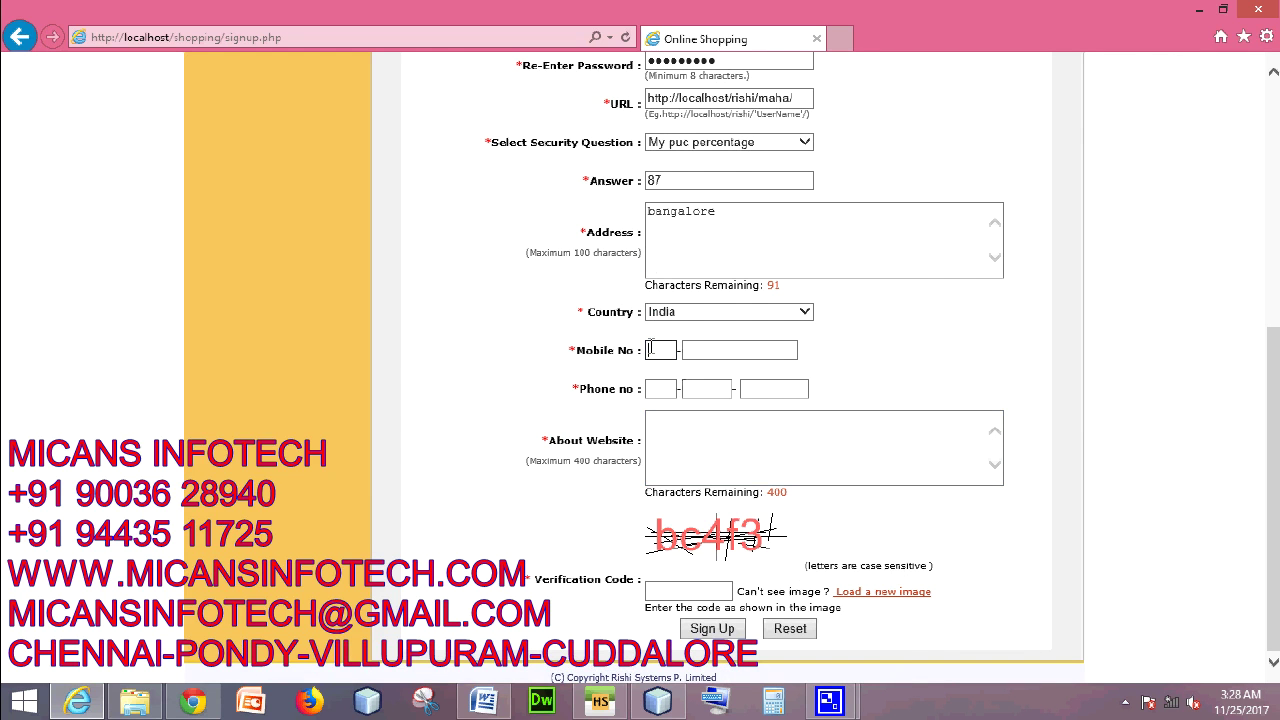
{"action": "key", "text": "Tab"}
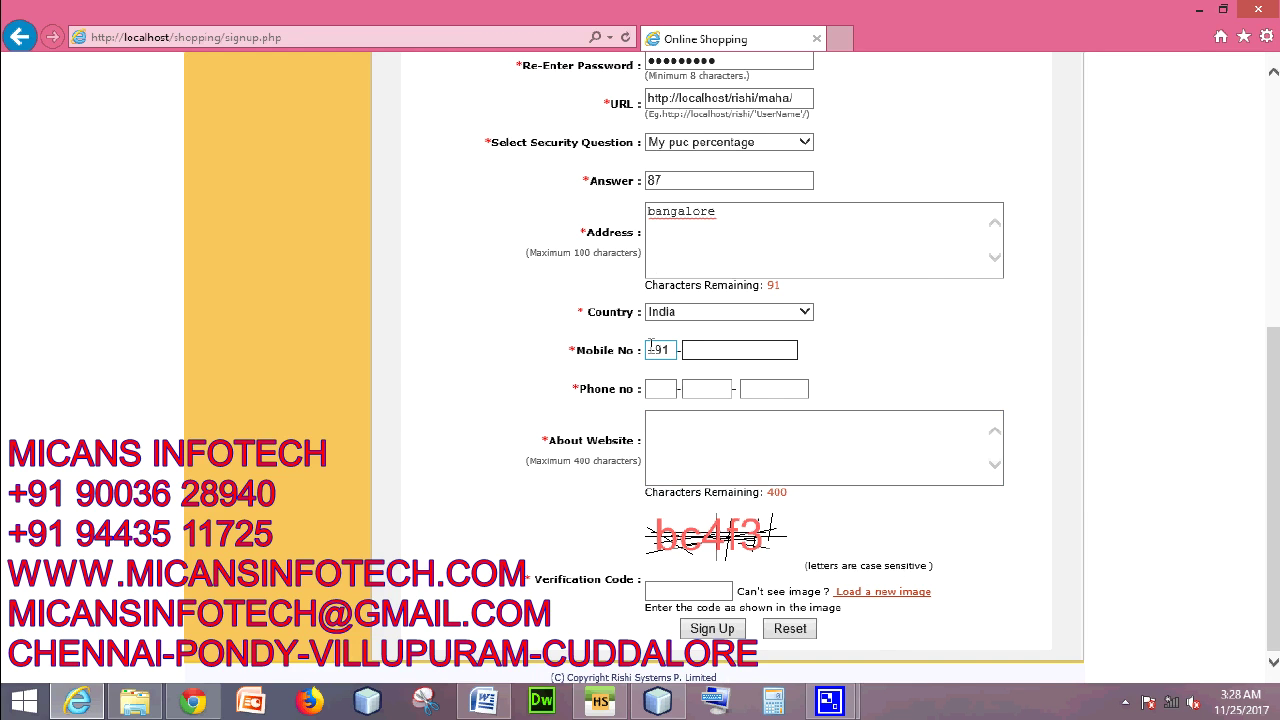
{"action": "left_click", "coordinate": [674, 392]}
{"action": "type", "text": "+91"}
{"action": "left_click", "coordinate": [707, 392]}
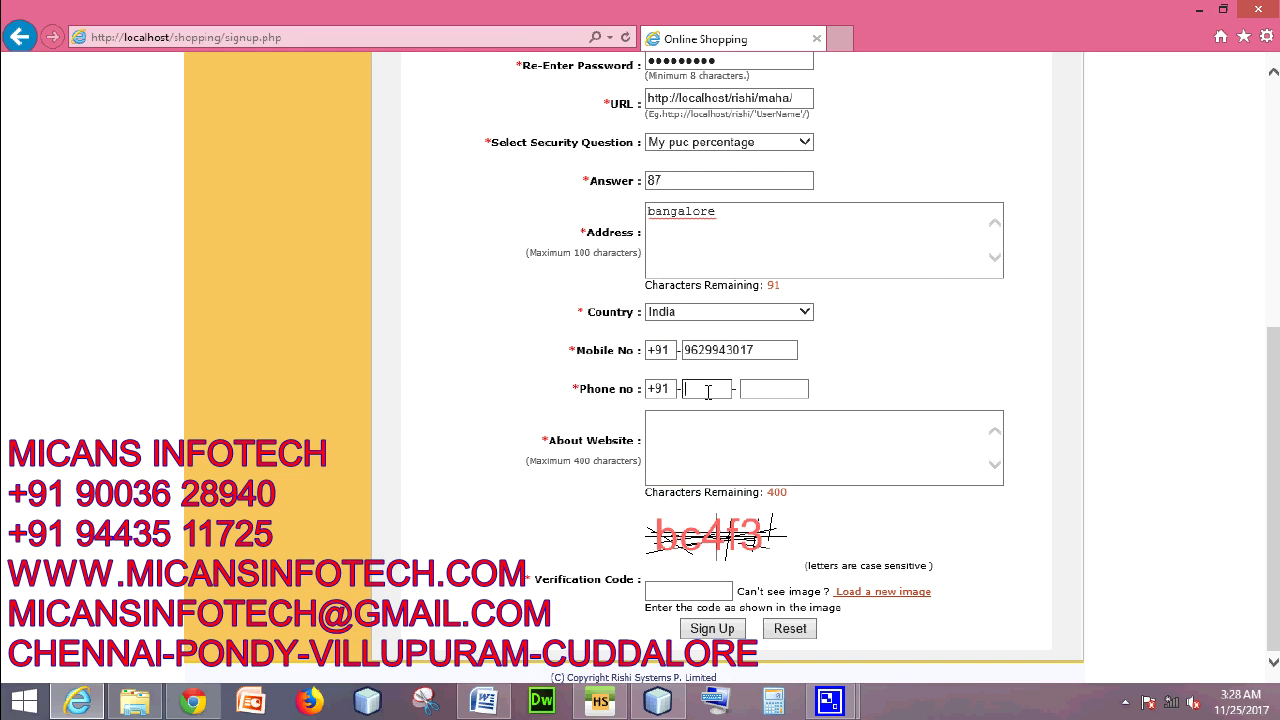
{"action": "key", "text": "Tab"}
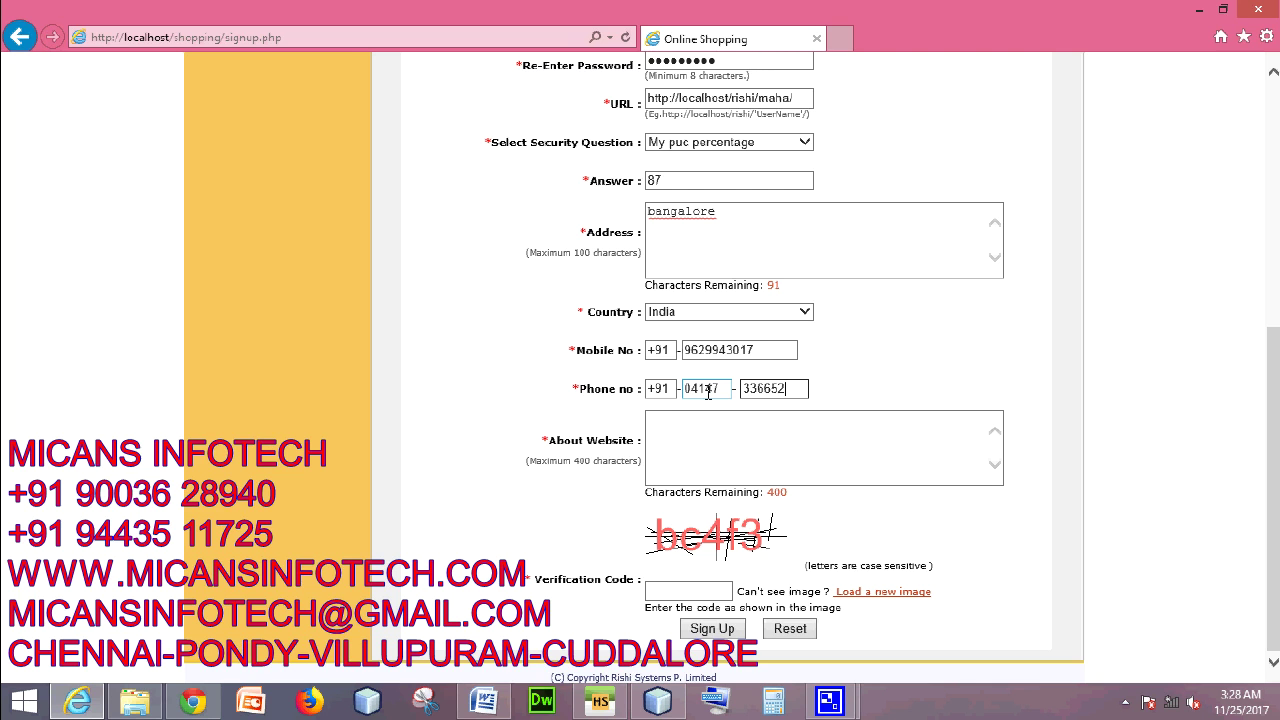
{"action": "left_click", "coordinate": [703, 442]}
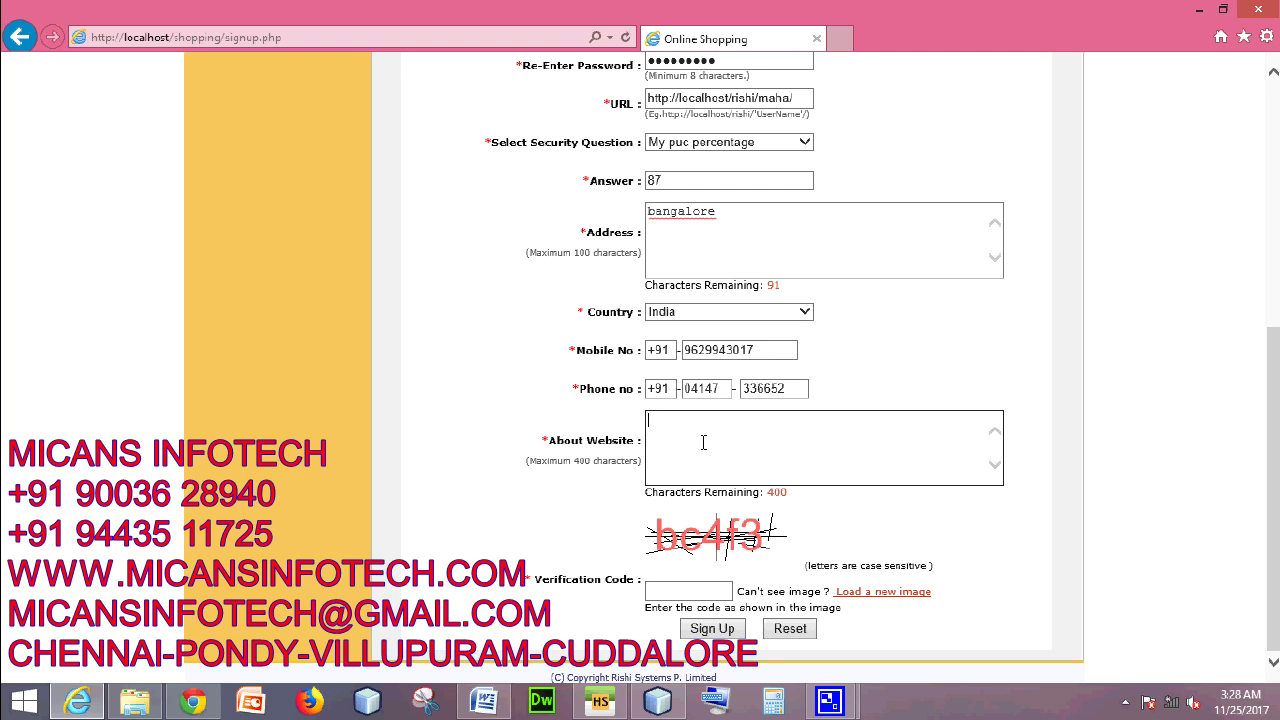
- Enter 'we are providing only good thing' as About Website, fill the verification code, and sign up
{"action": "type", "text": "we are providing only good things"}
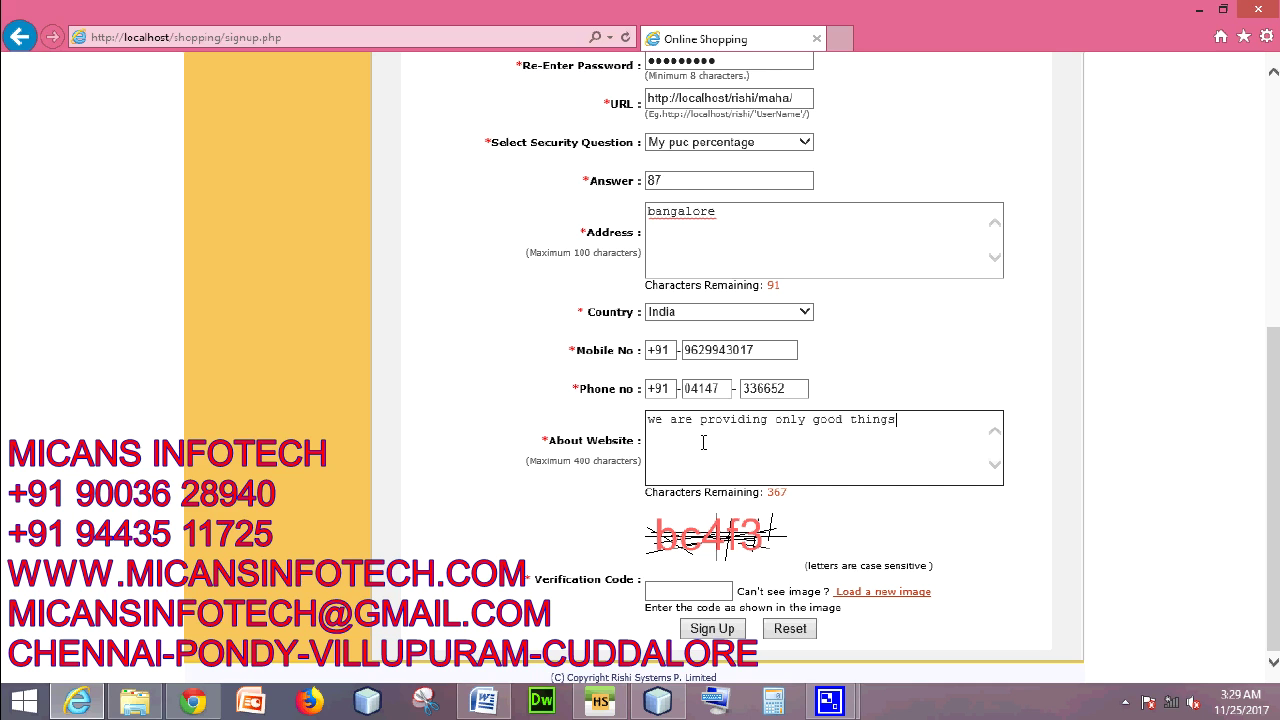
{"action": "left_click", "coordinate": [695, 590]}
{"action": "type", "text": "bc4f3"}
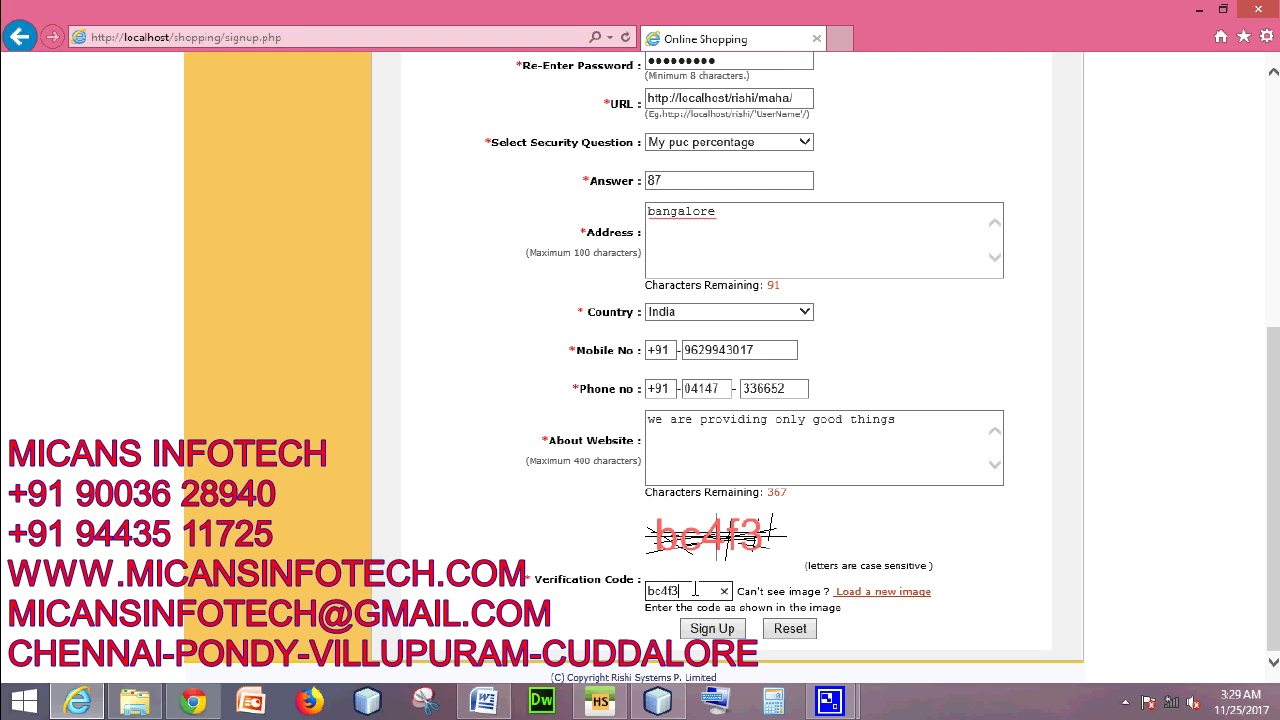
{"action": "left_click", "coordinate": [712, 628]}
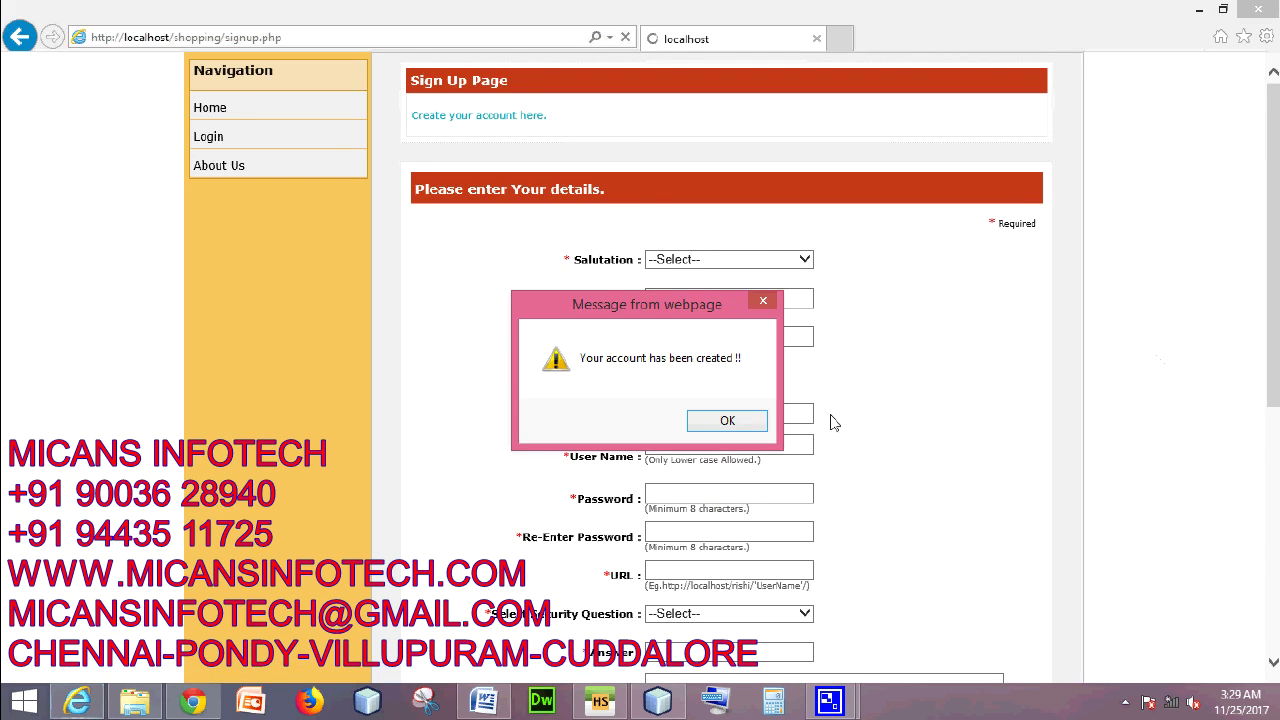
- Dismiss the account-created alert and log in with the new account's user name and password
{"action": "left_click", "coordinate": [760, 418]}
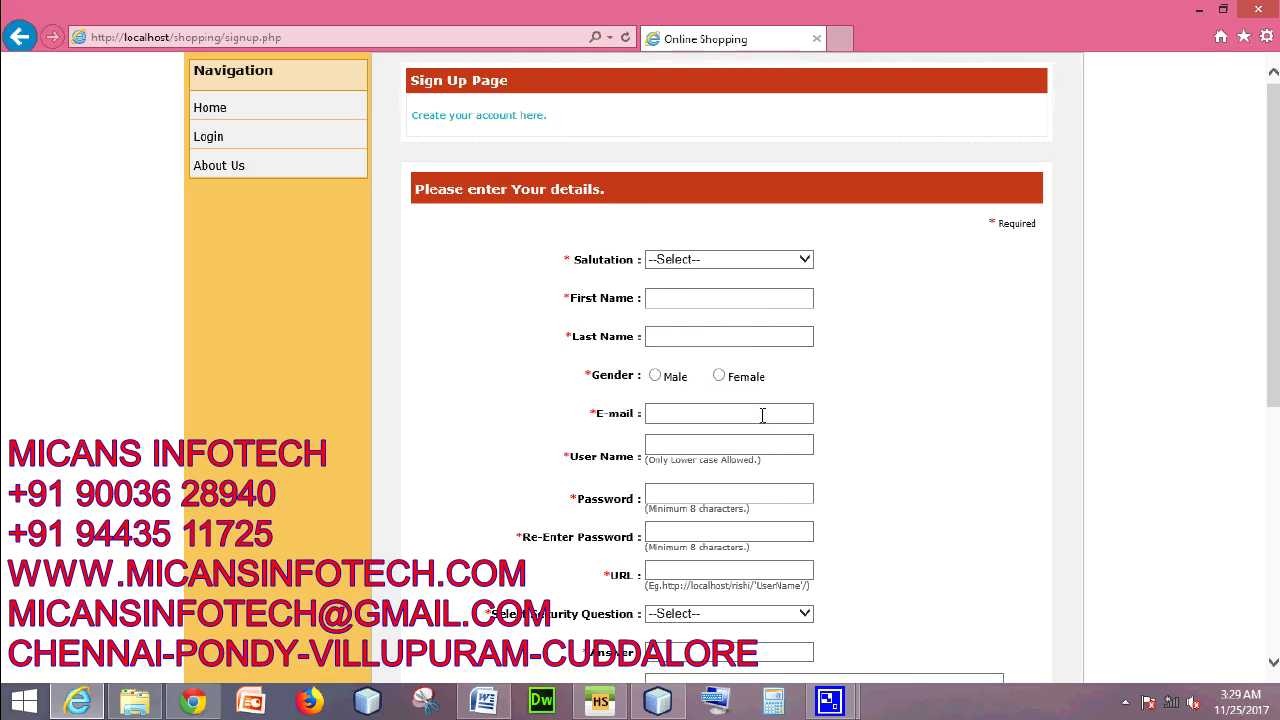
{"action": "left_click", "coordinate": [210, 140]}
{"action": "left_click", "coordinate": [690, 256]}
{"action": "type", "text": "maha"}
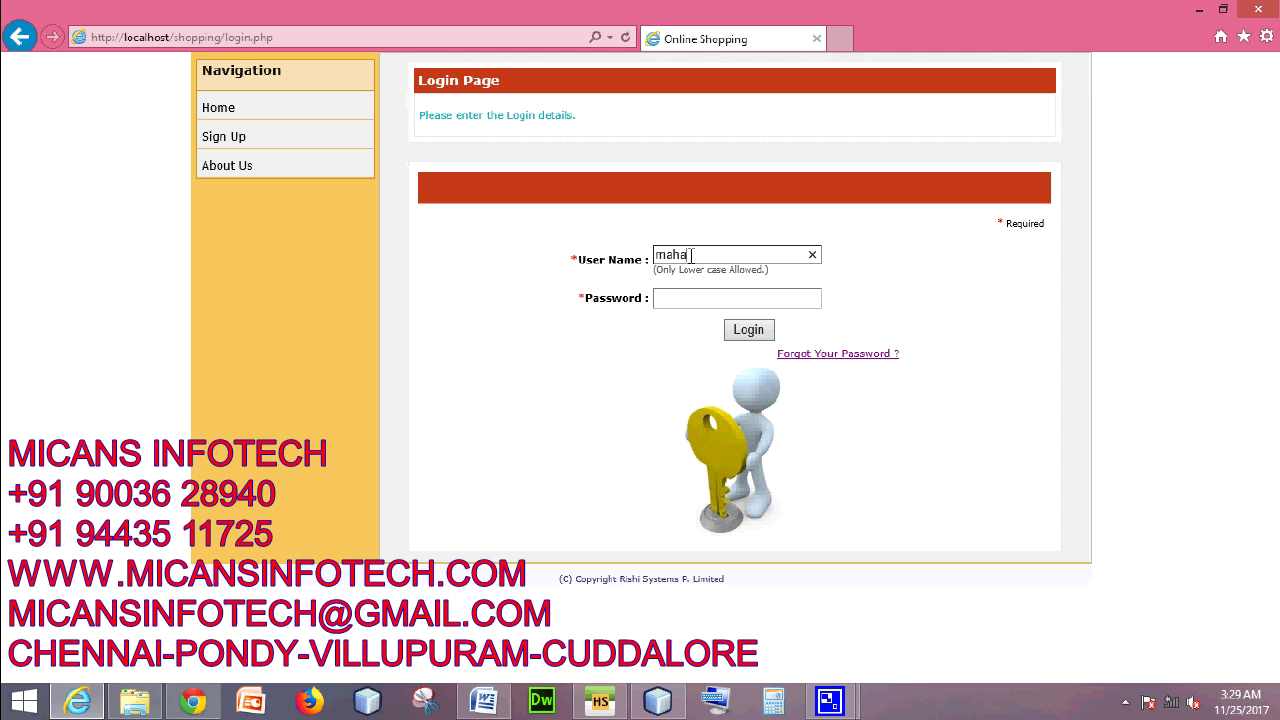
{"action": "left_click", "coordinate": [692, 298]}
{"action": "type", "text": "*********"}
{"action": "left_click", "coordinate": [748, 330]}
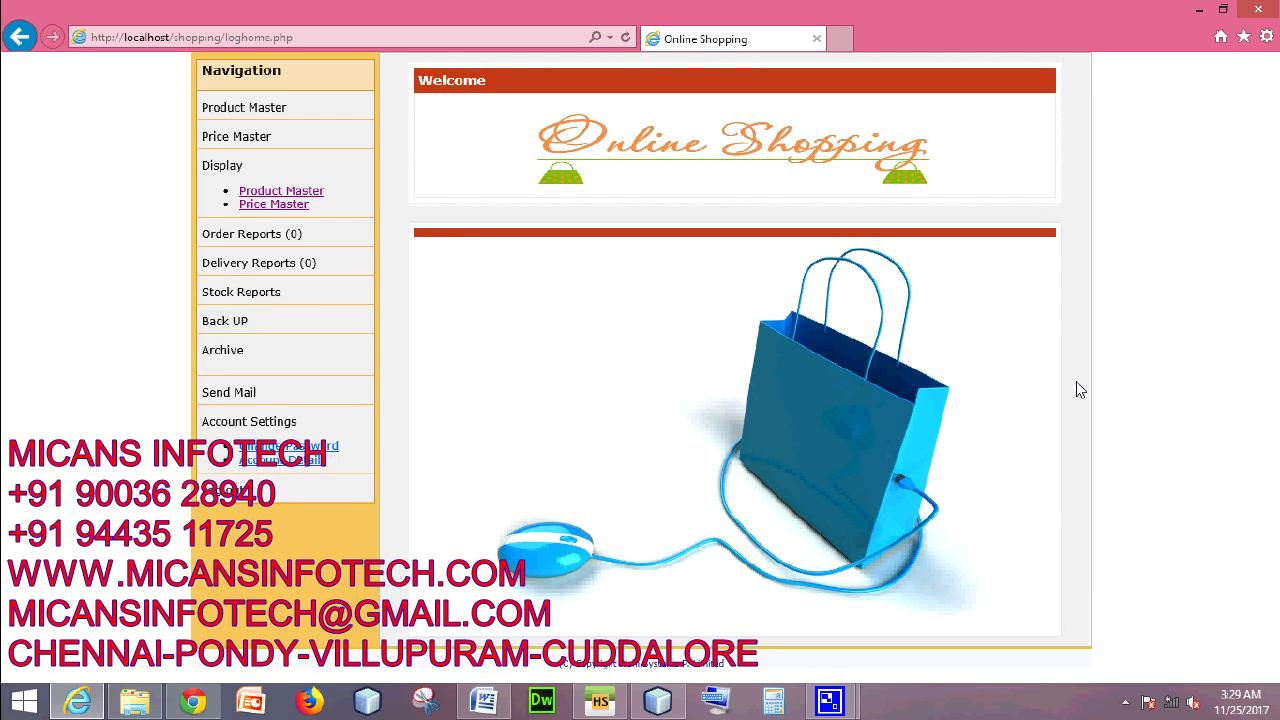
- In Product Master, enter Product Id anklet-1, short name anklet and long name anklet-silver
{"action": "left_click", "coordinate": [277, 108]}
{"action": "left_click", "coordinate": [723, 252]}
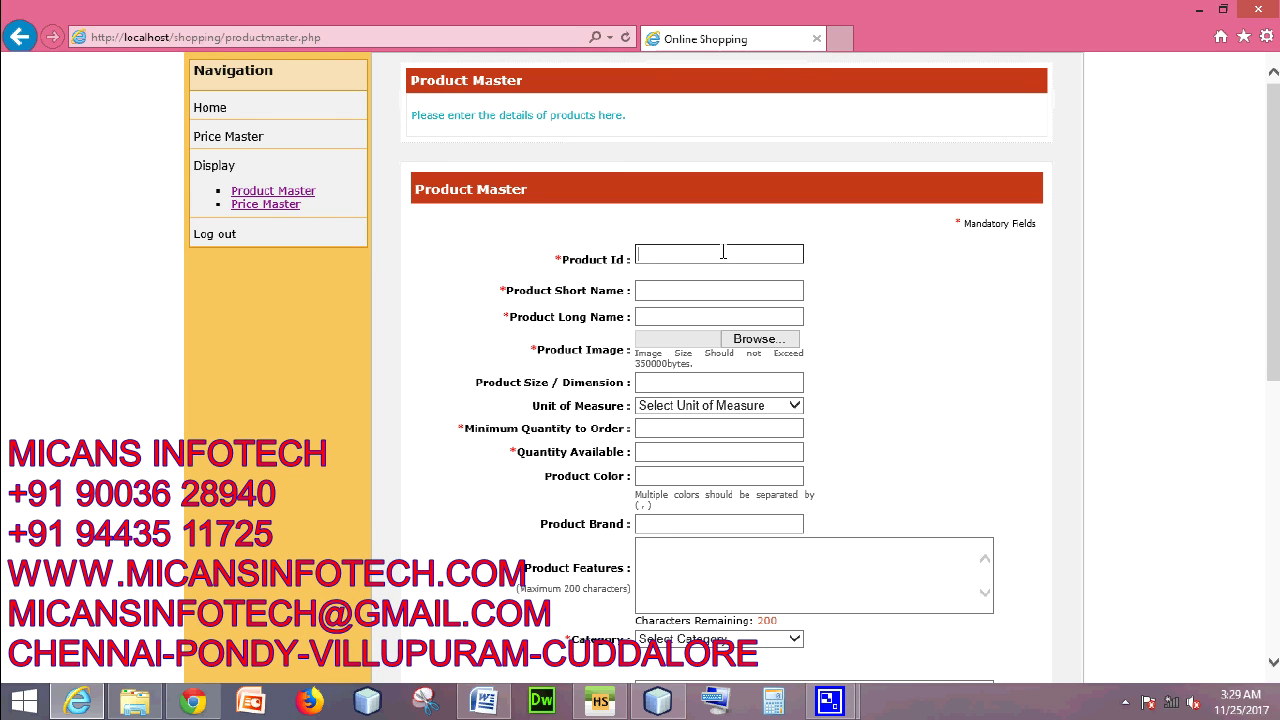
{"action": "type", "text": "anklet-1"}
{"action": "left_click", "coordinate": [711, 289]}
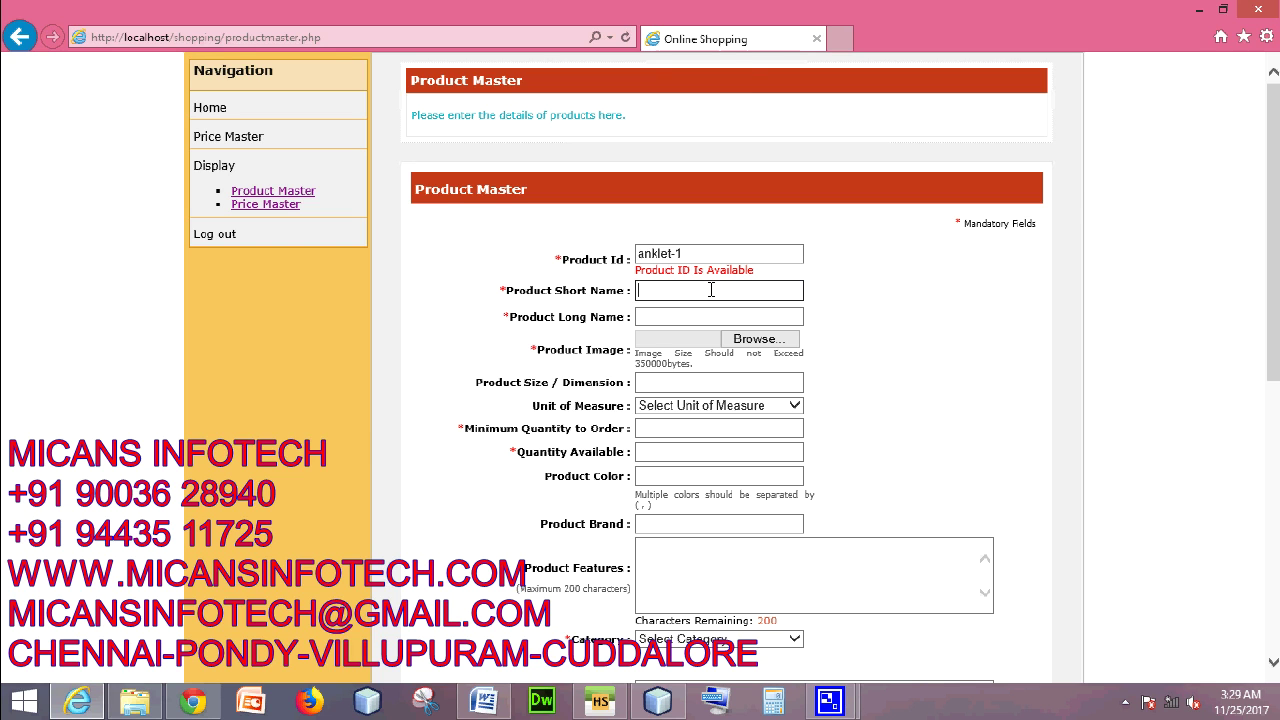
{"action": "type", "text": "anklet"}
{"action": "left_click", "coordinate": [710, 320]}
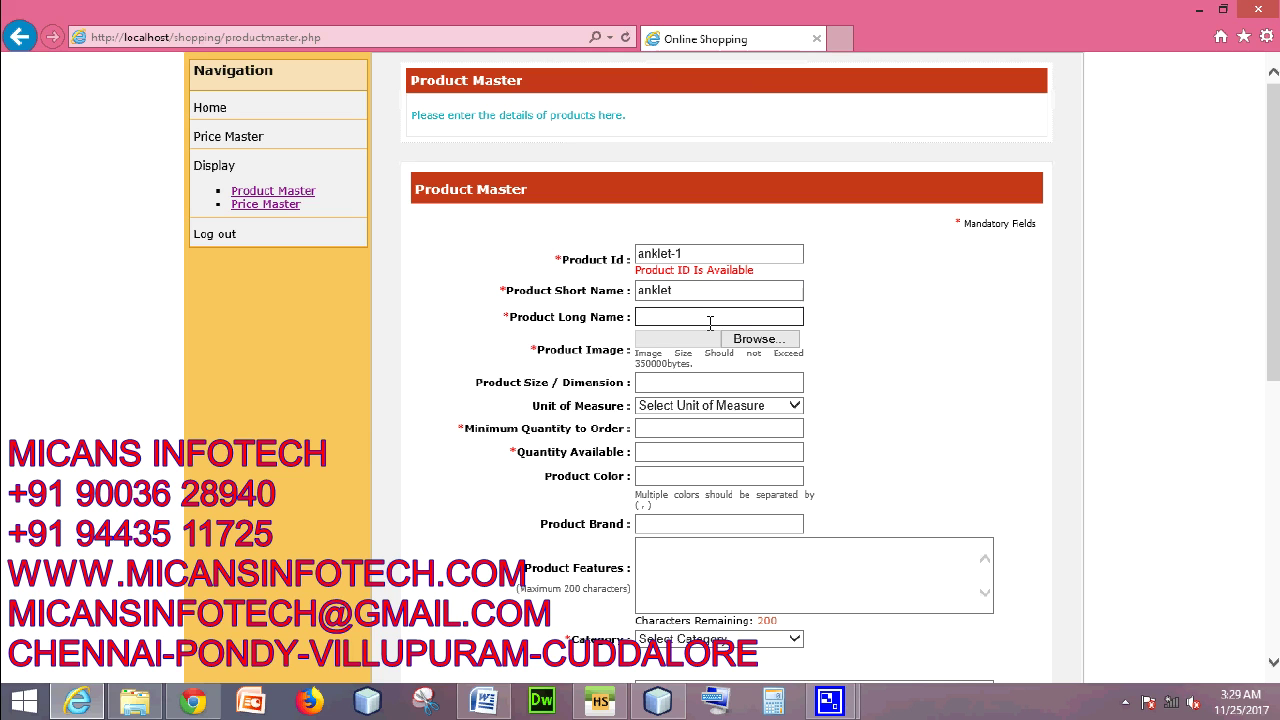
{"action": "type", "text": "anklet-silver"}
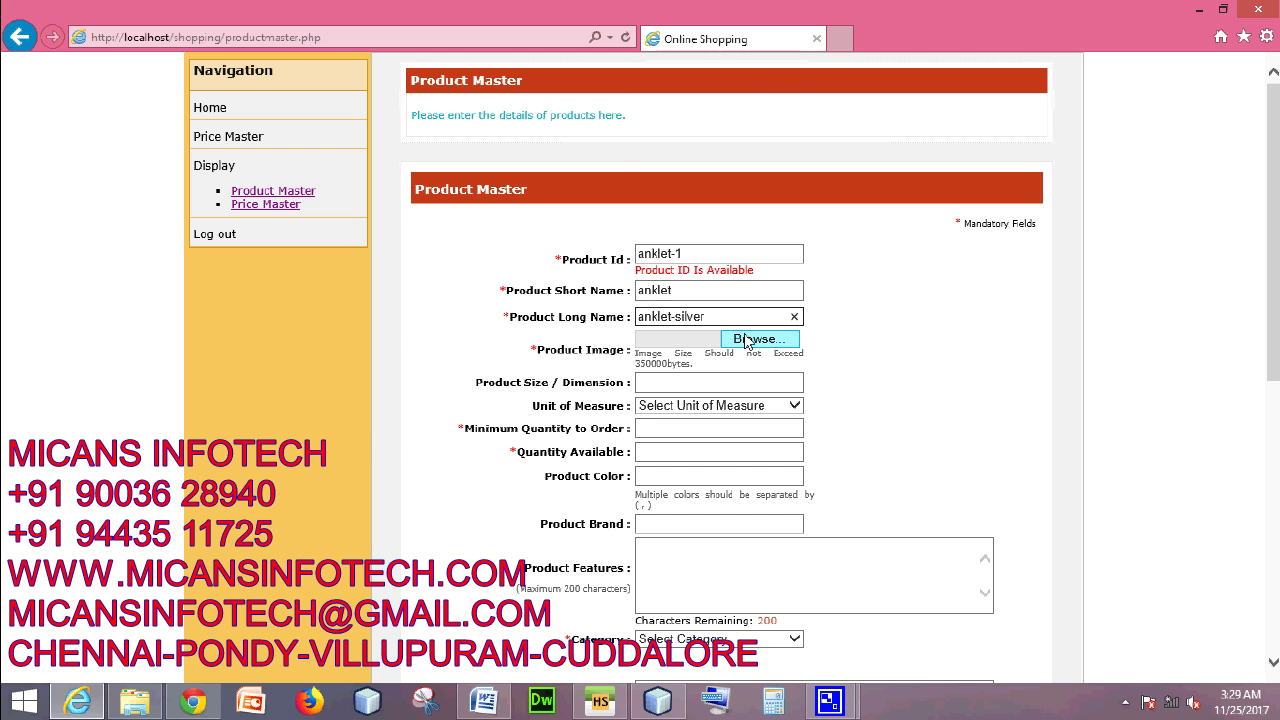
{"action": "left_click", "coordinate": [745, 341]}
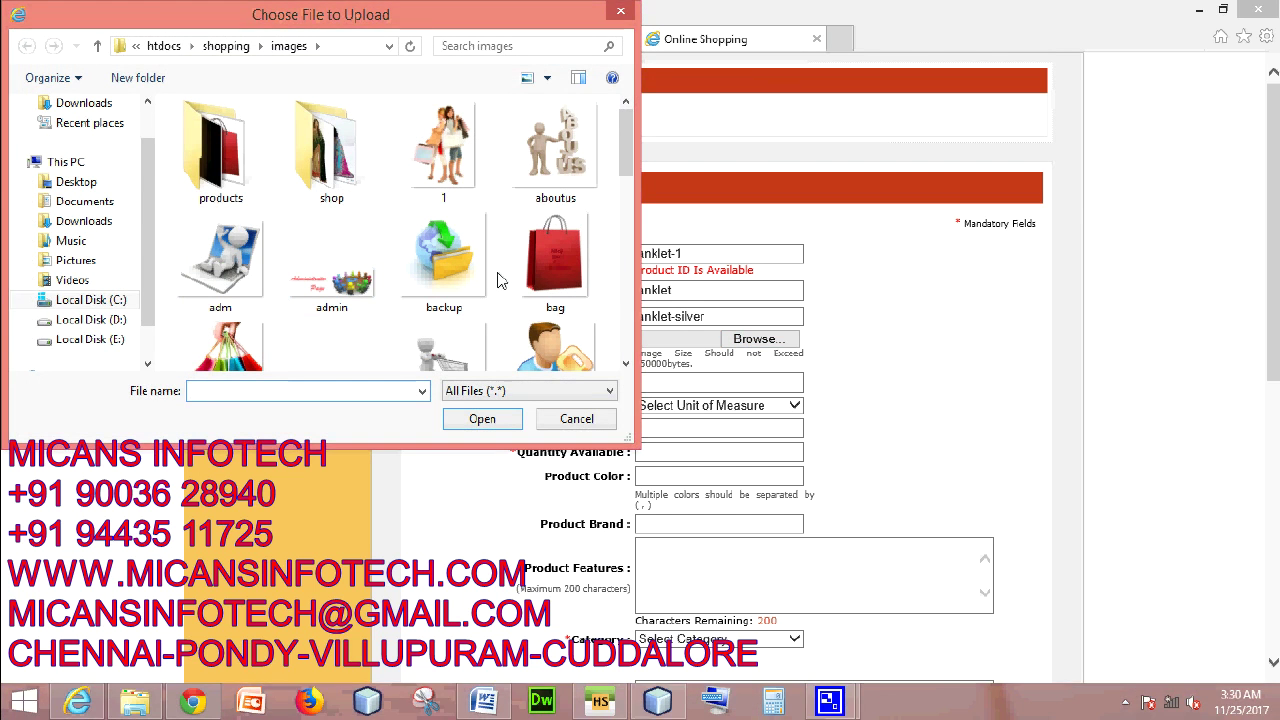
- Browse from the shop folder into the products images folder and select image 17
{"action": "scroll", "coordinate": [618, 230], "scroll_direction": "down", "scroll_amount": 4}
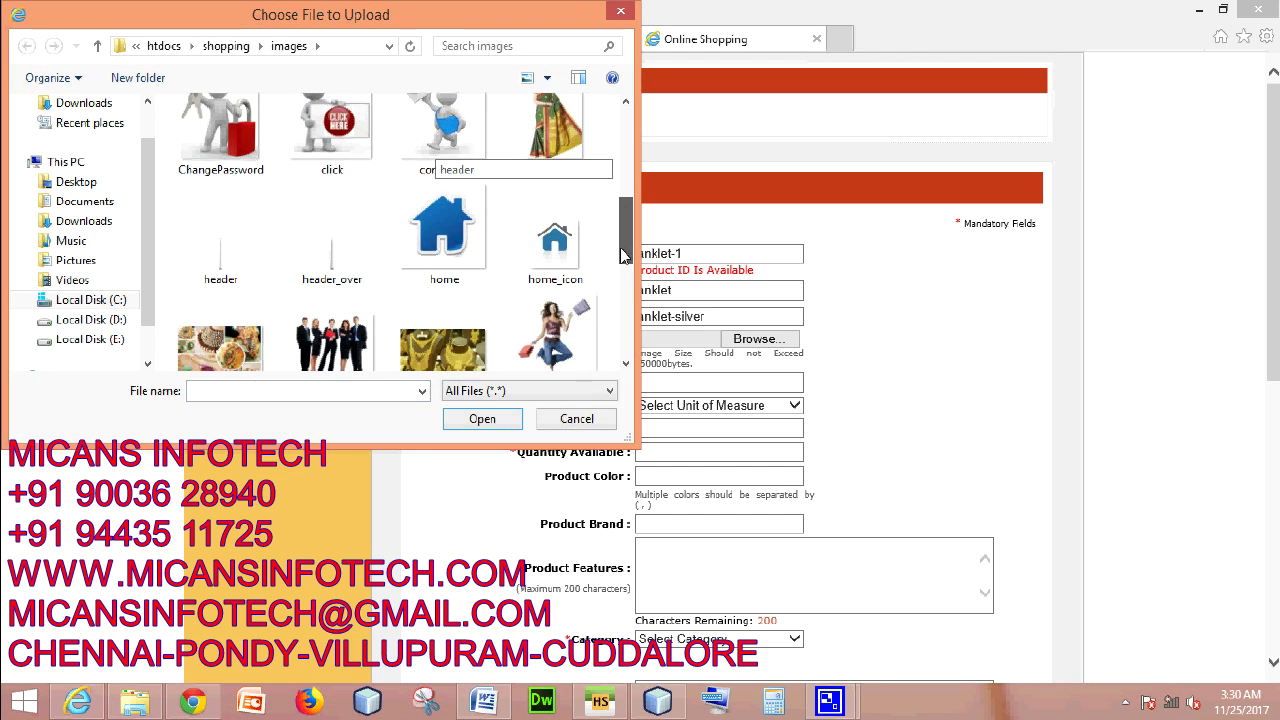
{"action": "left_click_drag", "start_coordinate": [620, 278], "coordinate": [677, 157]}
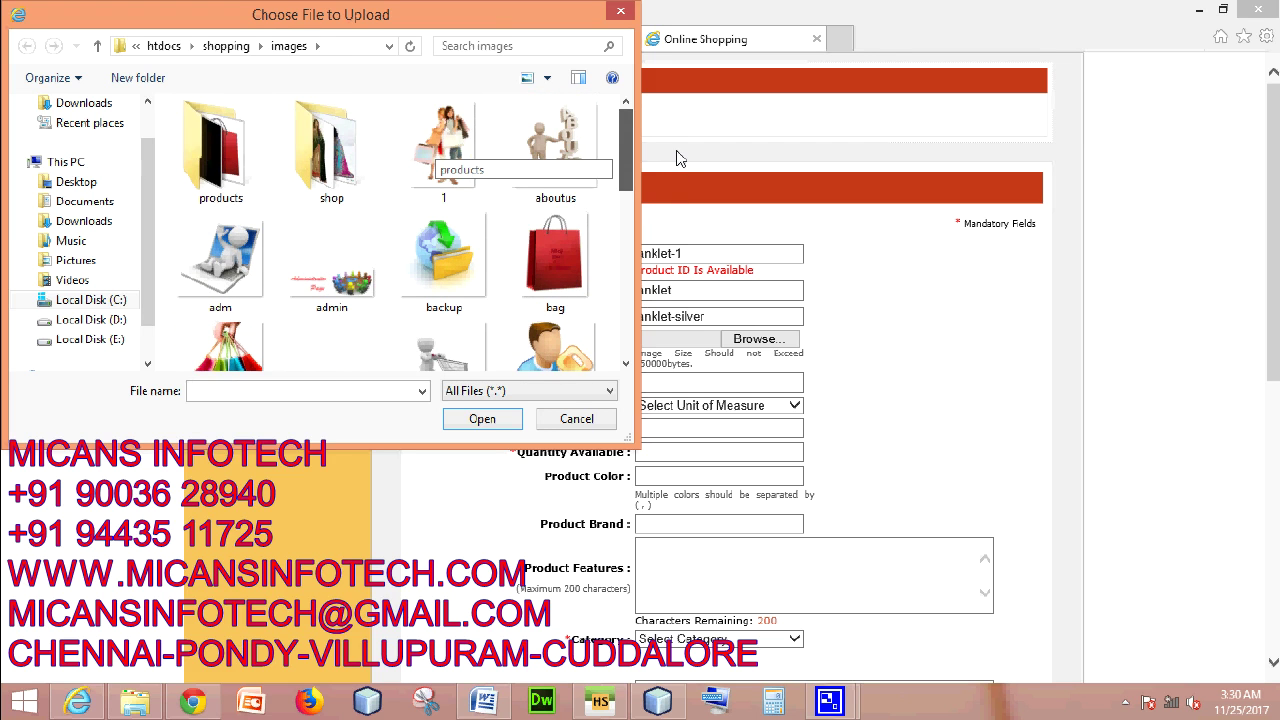
{"action": "double_click", "coordinate": [331, 152]}
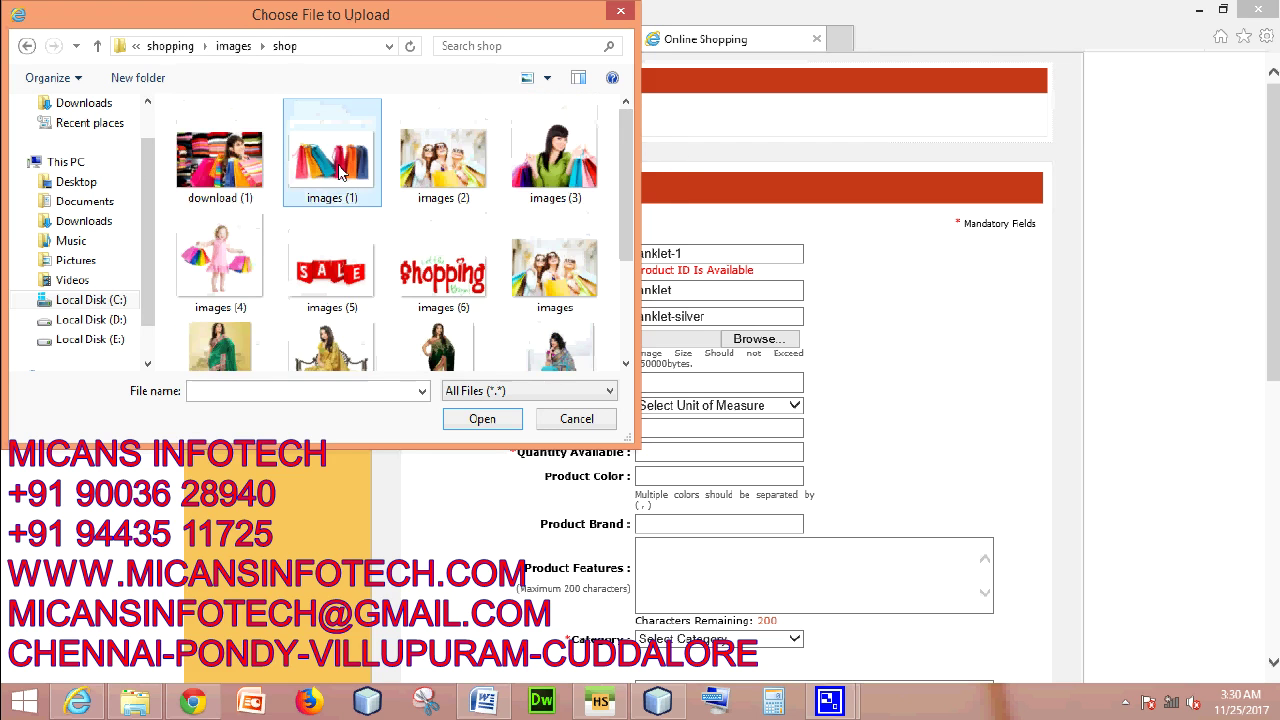
{"action": "scroll", "coordinate": [480, 336], "scroll_direction": "down", "scroll_amount": 3}
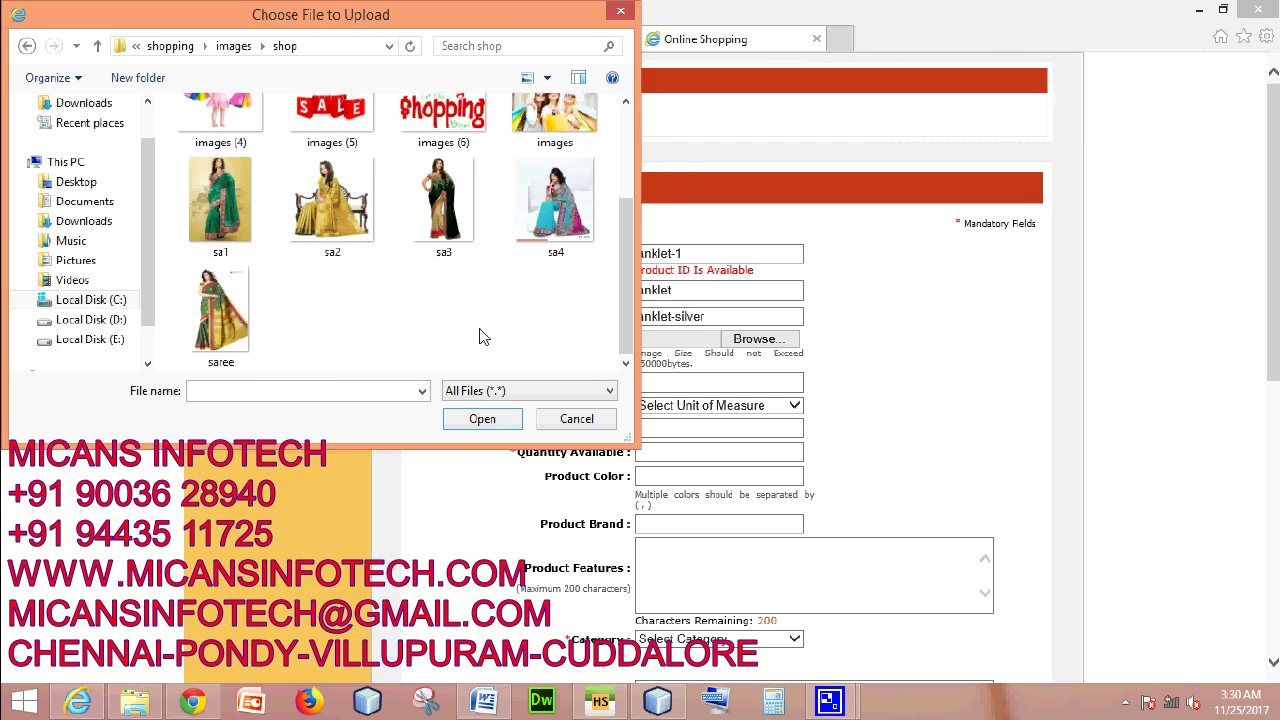
{"action": "scroll", "coordinate": [480, 336], "scroll_direction": "up", "scroll_amount": 3}
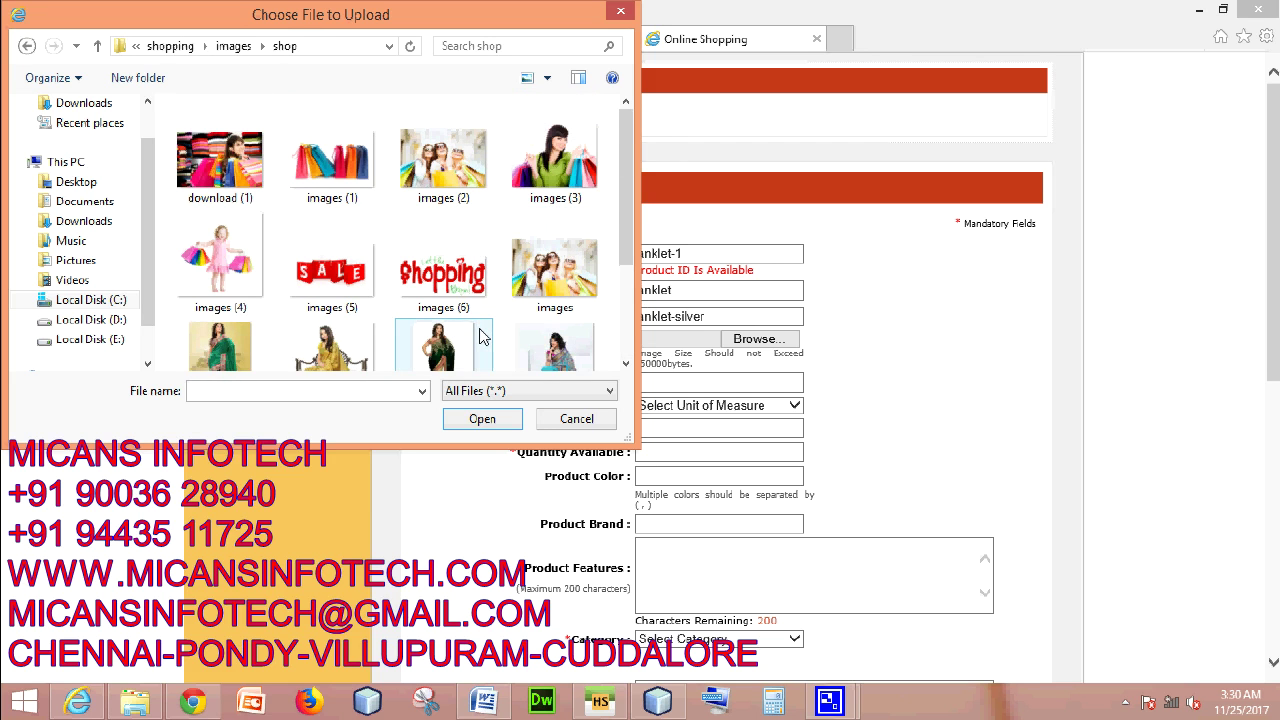
{"action": "left_click", "coordinate": [27, 46]}
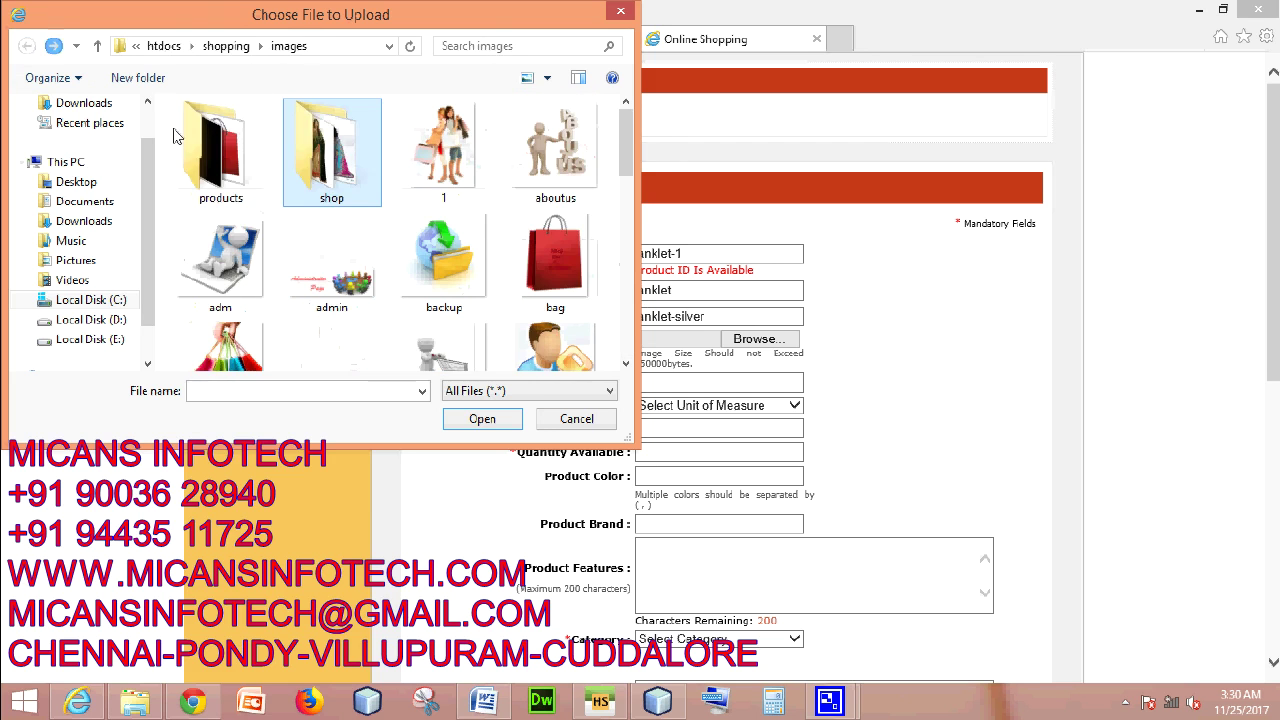
{"action": "double_click", "coordinate": [218, 155]}
{"action": "scroll", "coordinate": [491, 298], "scroll_direction": "down", "scroll_amount": 3}
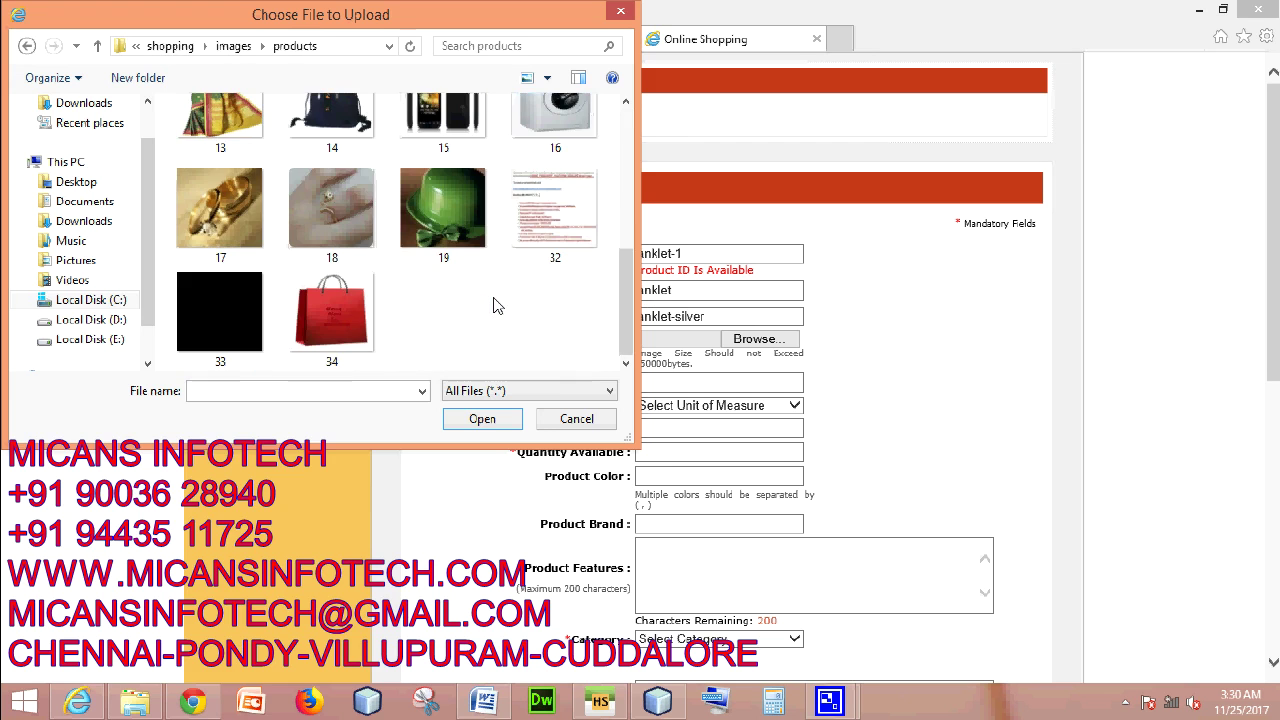
{"action": "left_click", "coordinate": [204, 236]}
- Attach the chosen image and set the product size to 20 Kilogram
{"action": "left_click", "coordinate": [482, 418]}
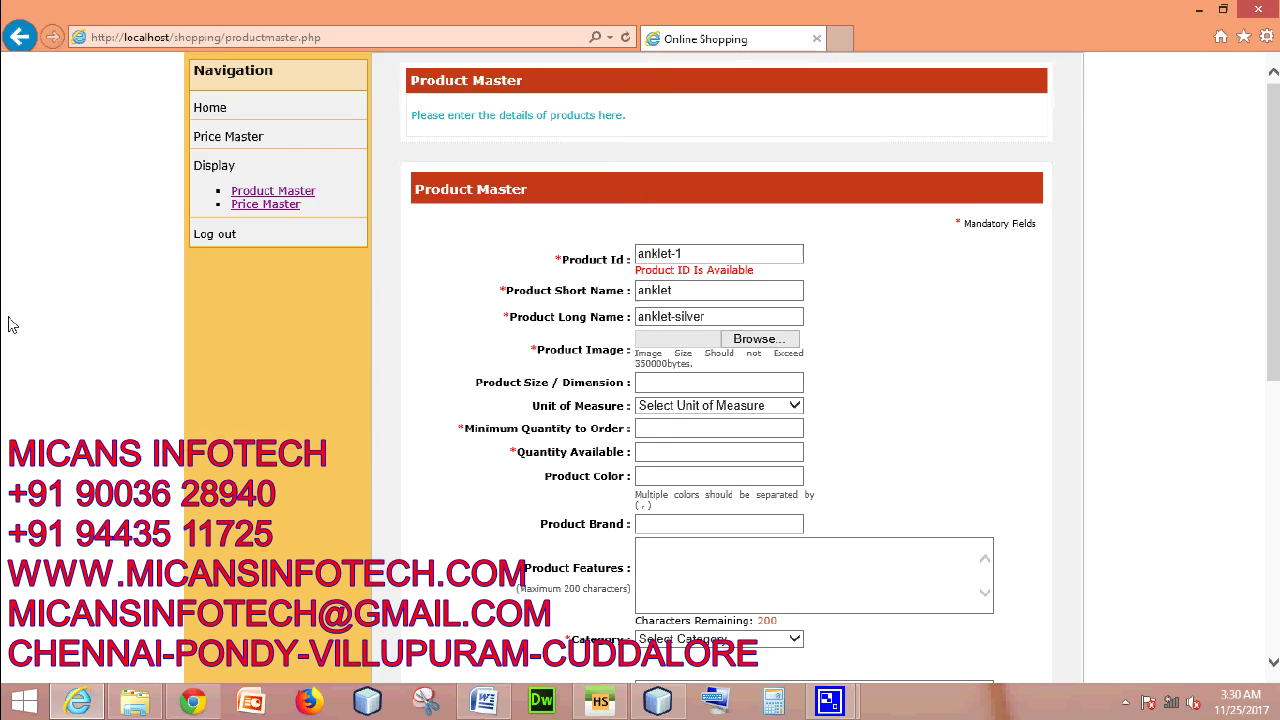
{"action": "scroll", "coordinate": [864, 411], "scroll_direction": "down", "scroll_amount": 2}
{"action": "left_click", "coordinate": [690, 195]}
{"action": "type", "text": "20"}
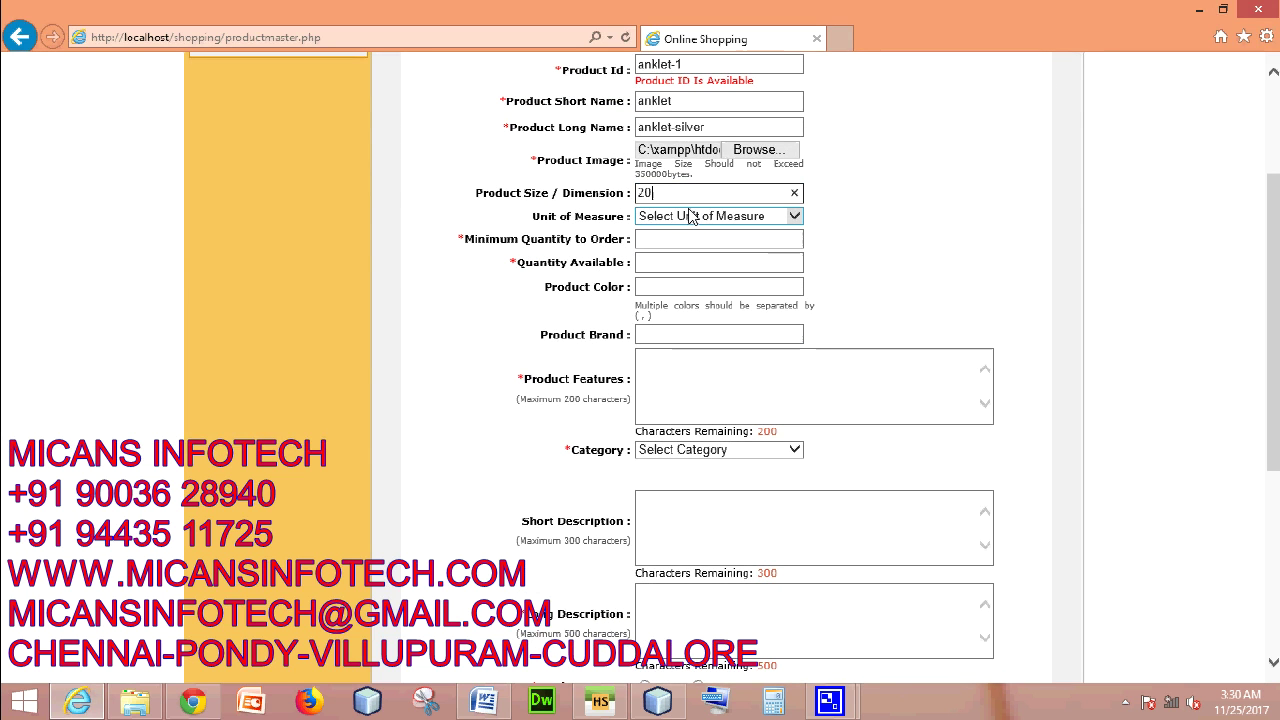
{"action": "left_click", "coordinate": [690, 216]}
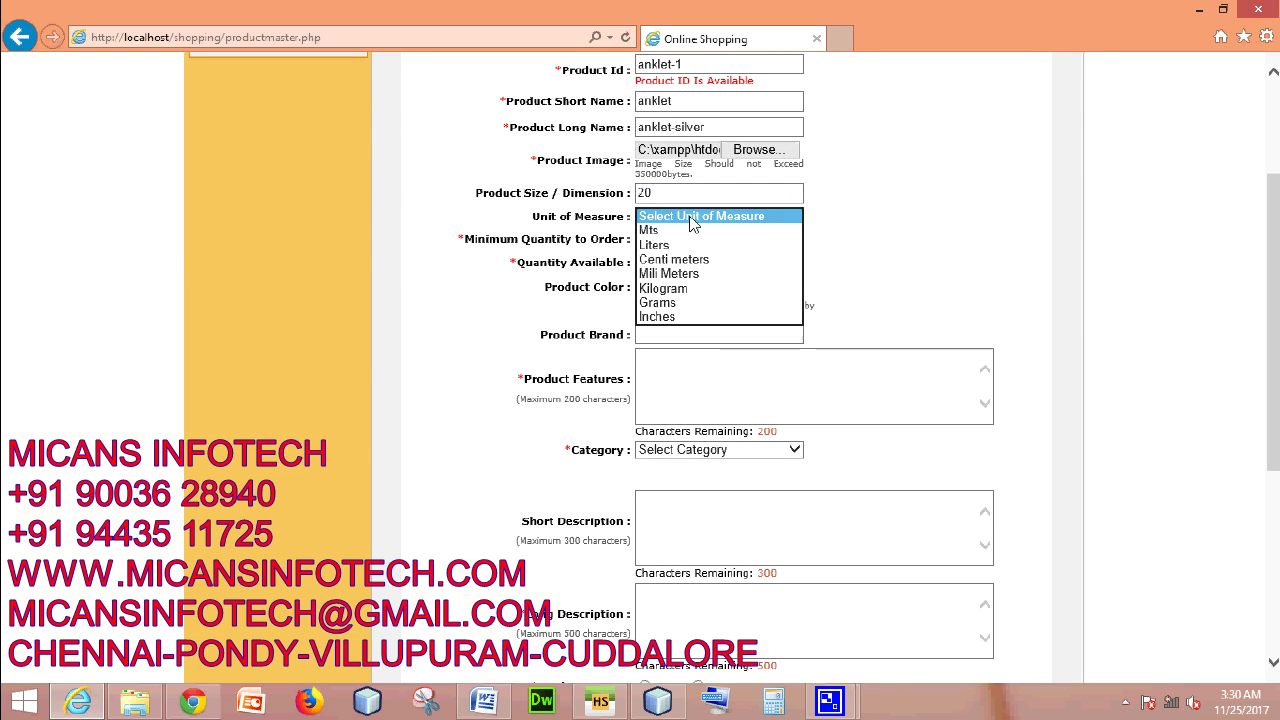
{"action": "left_click", "coordinate": [690, 295]}
- Set minimum order quantity 1, quantity available 10, and product colour silver
{"action": "left_click", "coordinate": [696, 243]}
{"action": "type", "text": "1"}
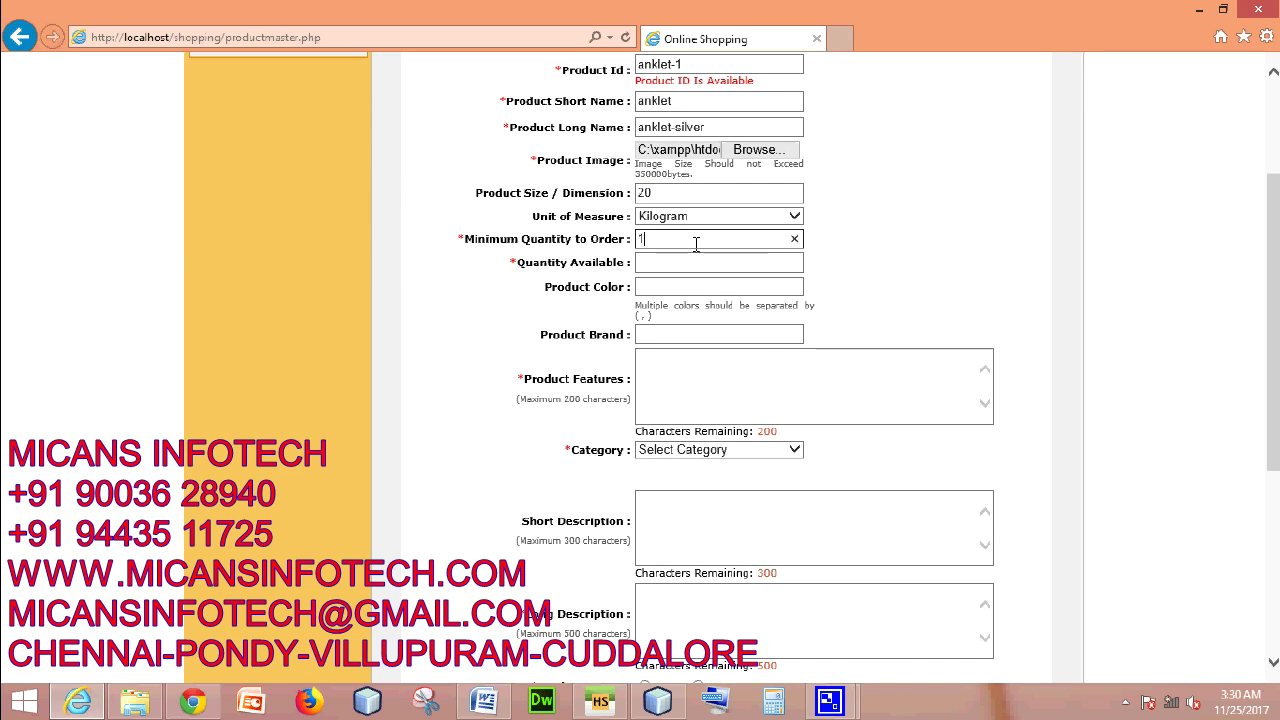
{"action": "left_click", "coordinate": [696, 262]}
{"action": "type", "text": "10"}
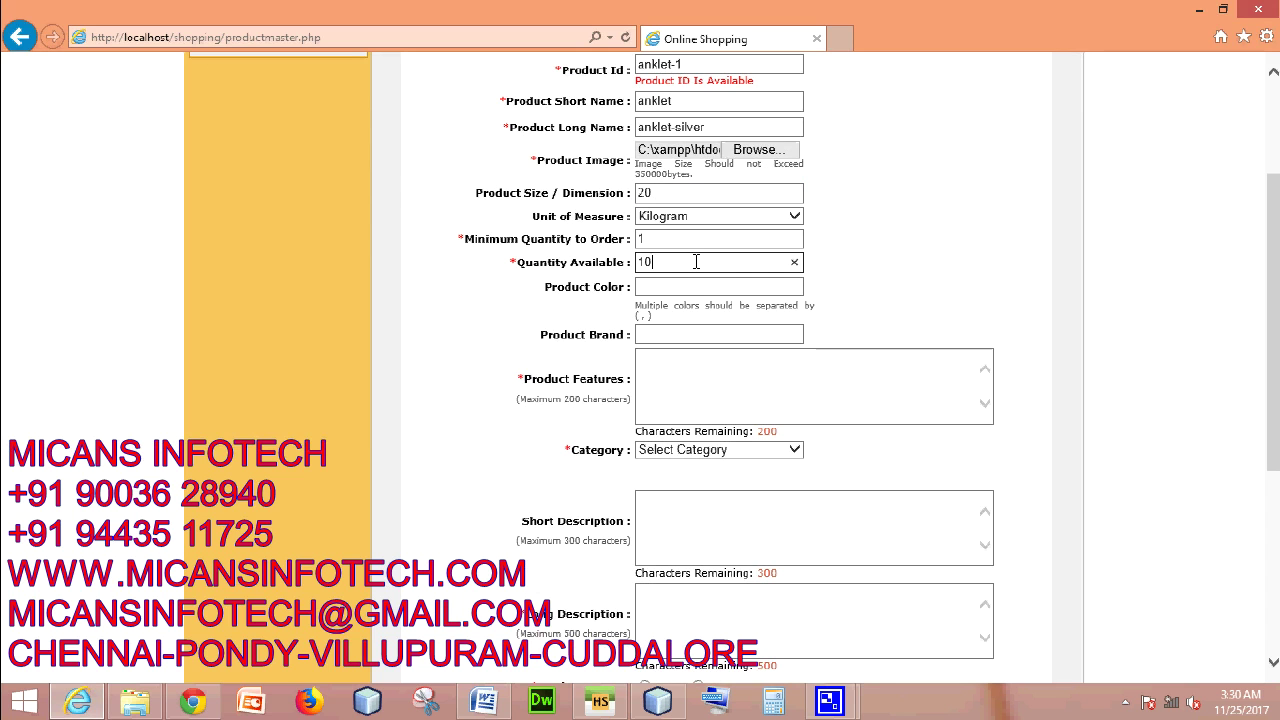
{"action": "left_click", "coordinate": [693, 286]}
{"action": "type", "text": "silk"}
{"action": "key", "text": "BackSpace"}
{"action": "type", "text": "lver"}
- Enter product brand royal and product features 'quality silver'
{"action": "left_click", "coordinate": [695, 331]}
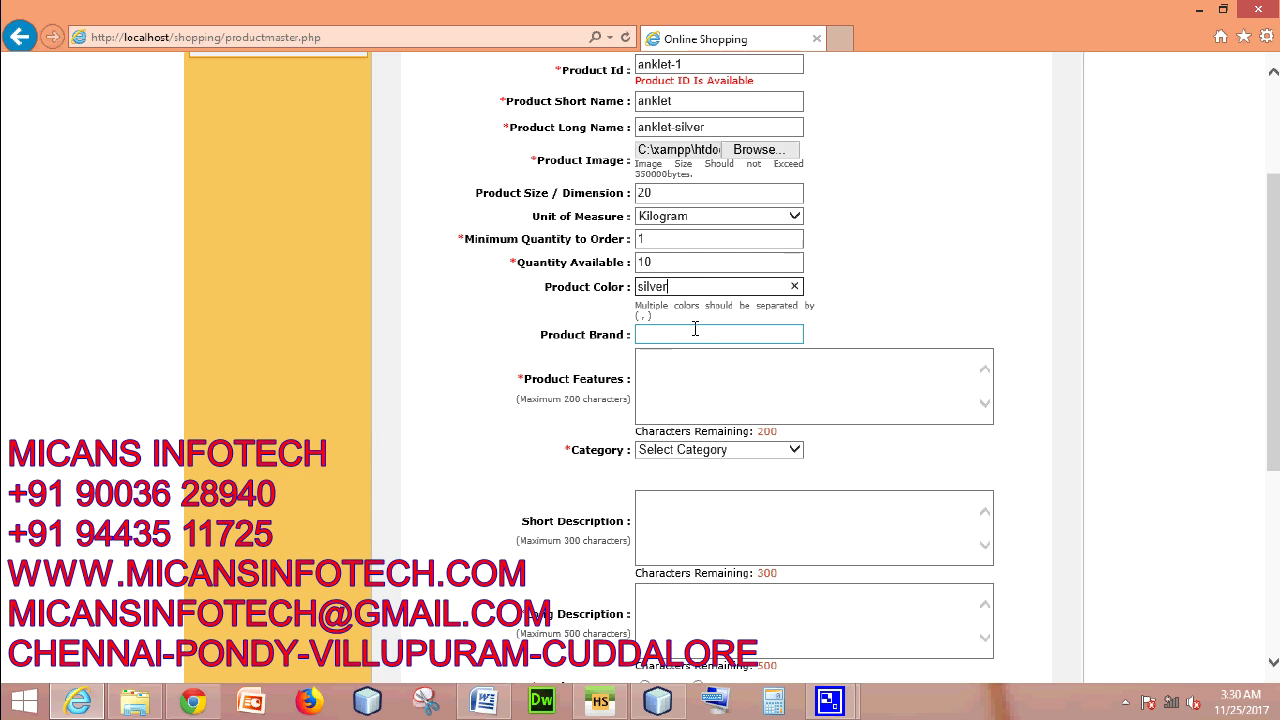
{"action": "left_click", "coordinate": [695, 335]}
{"action": "type", "text": "royal"}
{"action": "left_click", "coordinate": [713, 364]}
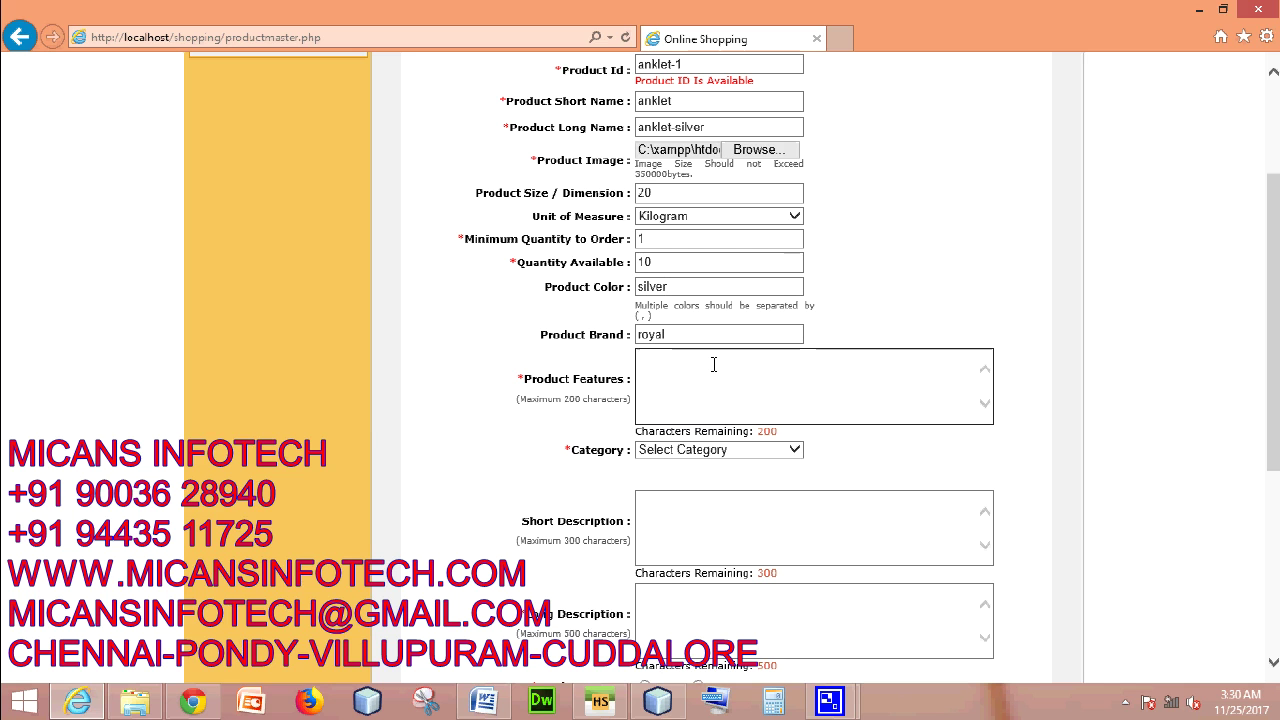
{"action": "type", "text": "quality silver"}
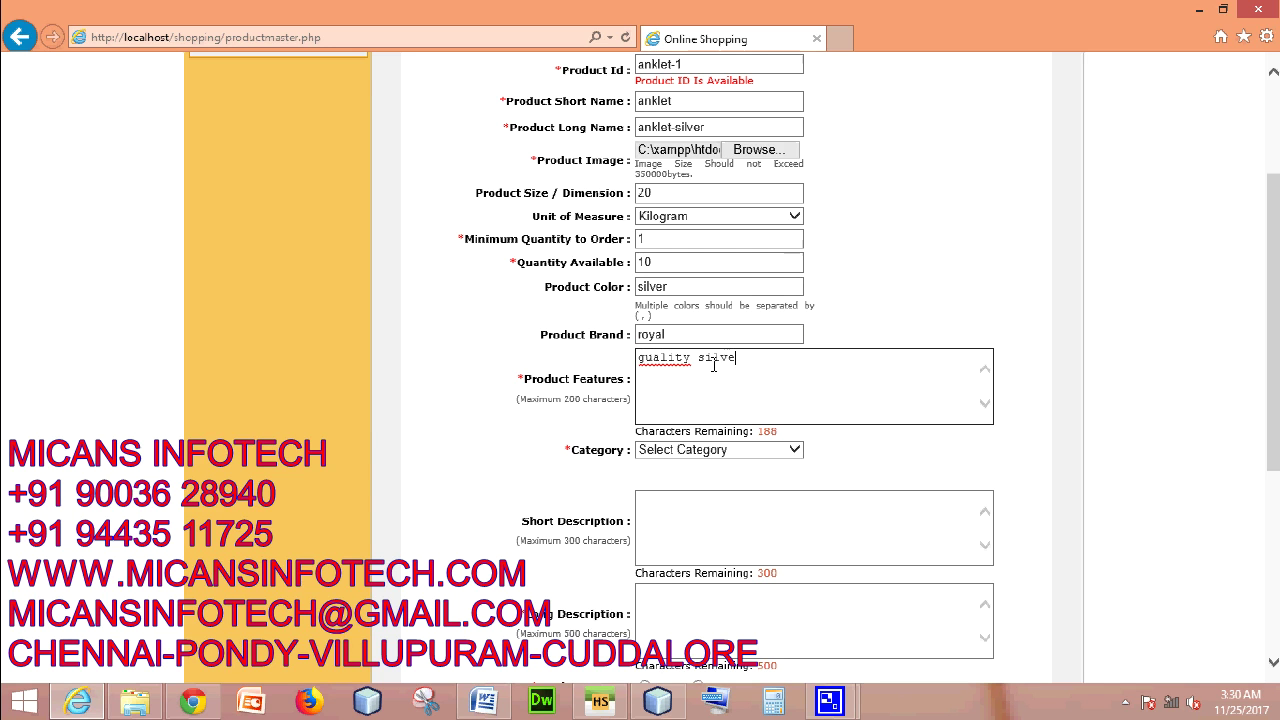
{"action": "scroll", "coordinate": [713, 364], "scroll_direction": "down", "scroll_amount": 3}
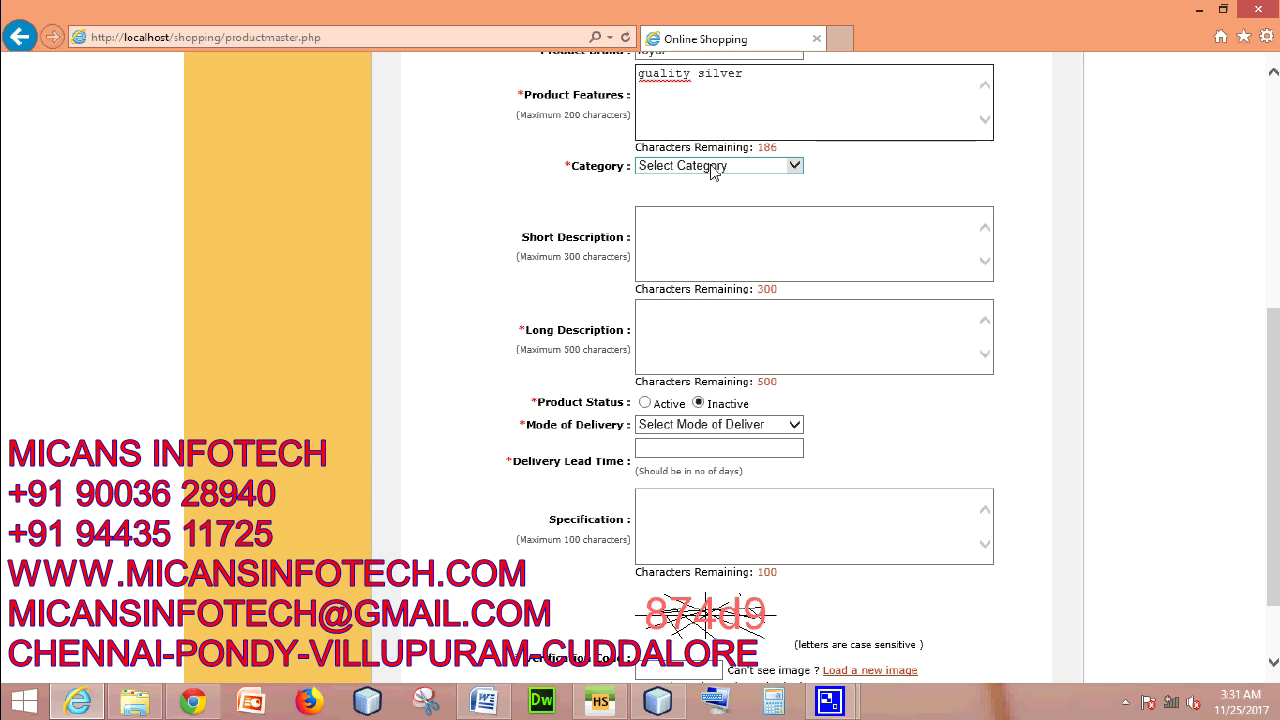
- Set the category to jewels and the sub category to anklet
{"action": "left_click", "coordinate": [795, 165]}
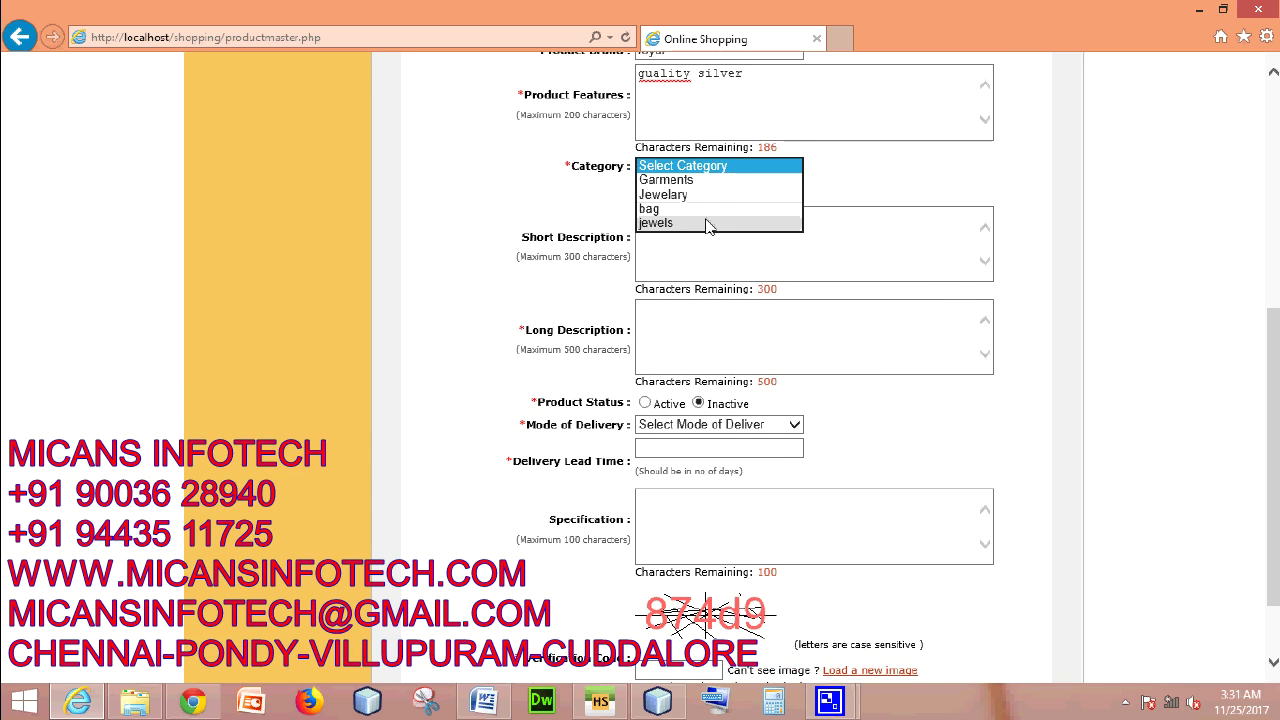
{"action": "left_click", "coordinate": [709, 222]}
{"action": "left_click", "coordinate": [705, 193]}
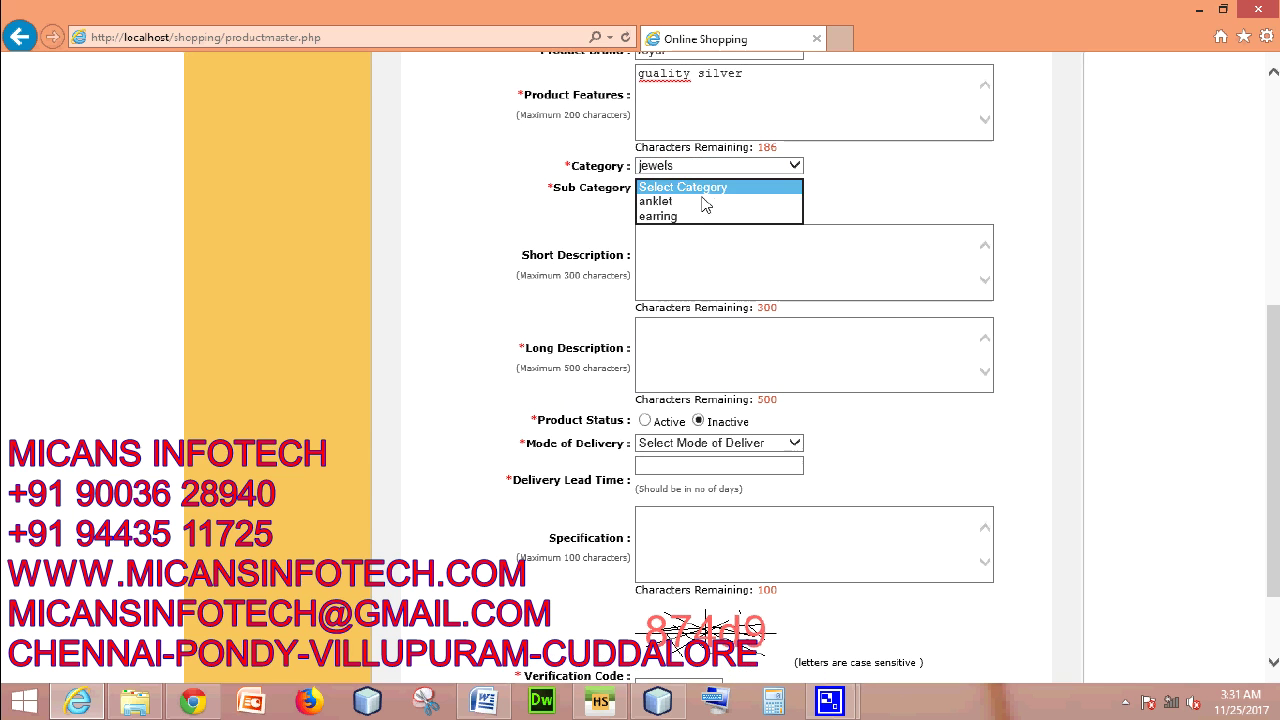
{"action": "left_click", "coordinate": [690, 200]}
- Write a short description about silver anklets with good quality
{"action": "left_click", "coordinate": [812, 236]}
{"action": "scroll", "coordinate": [812, 236], "scroll_direction": "down", "scroll_amount": 2}
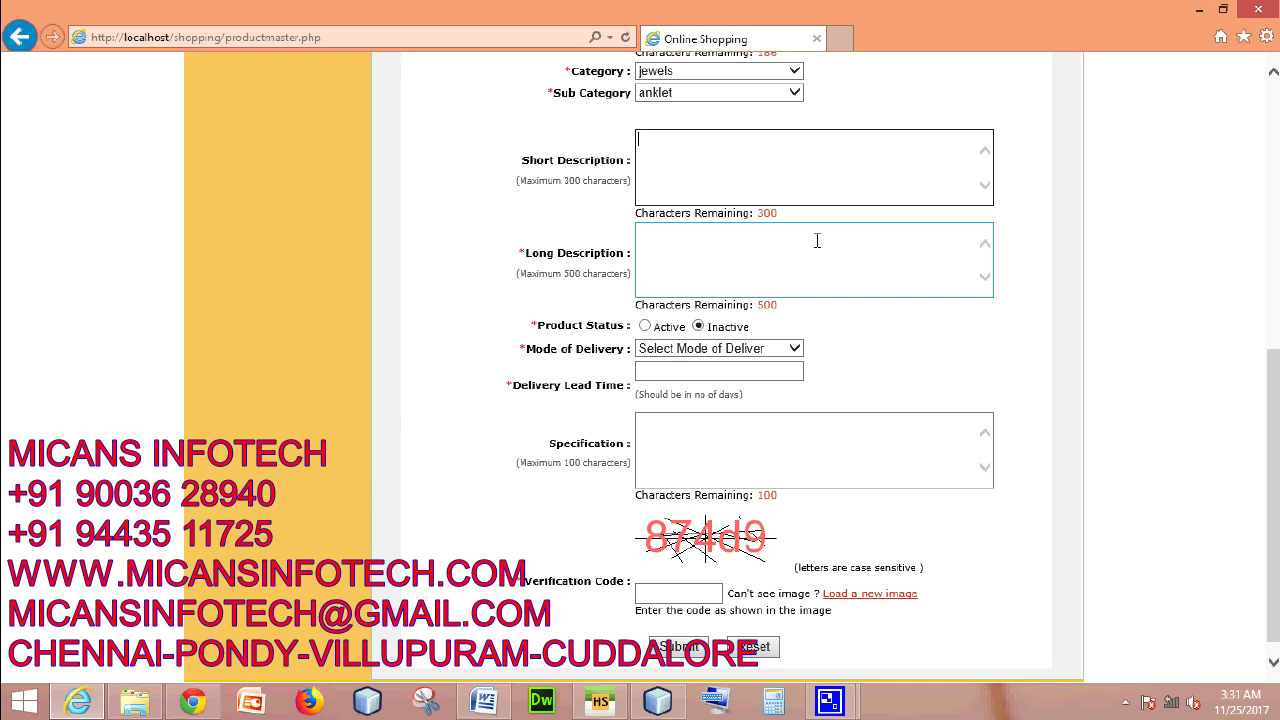
{"action": "type", "text": "su"}
{"action": "key", "text": "BackSpace"}
{"action": "type", "text": "ilver anklet"}
{"action": "key", "text": "BackSpace"}
{"action": "type", "text": "s wiht"}
{"action": "key", "text": "BackSpace"}
{"action": "key", "text": "BackSpace"}
{"action": "type", "text": "th godo"}
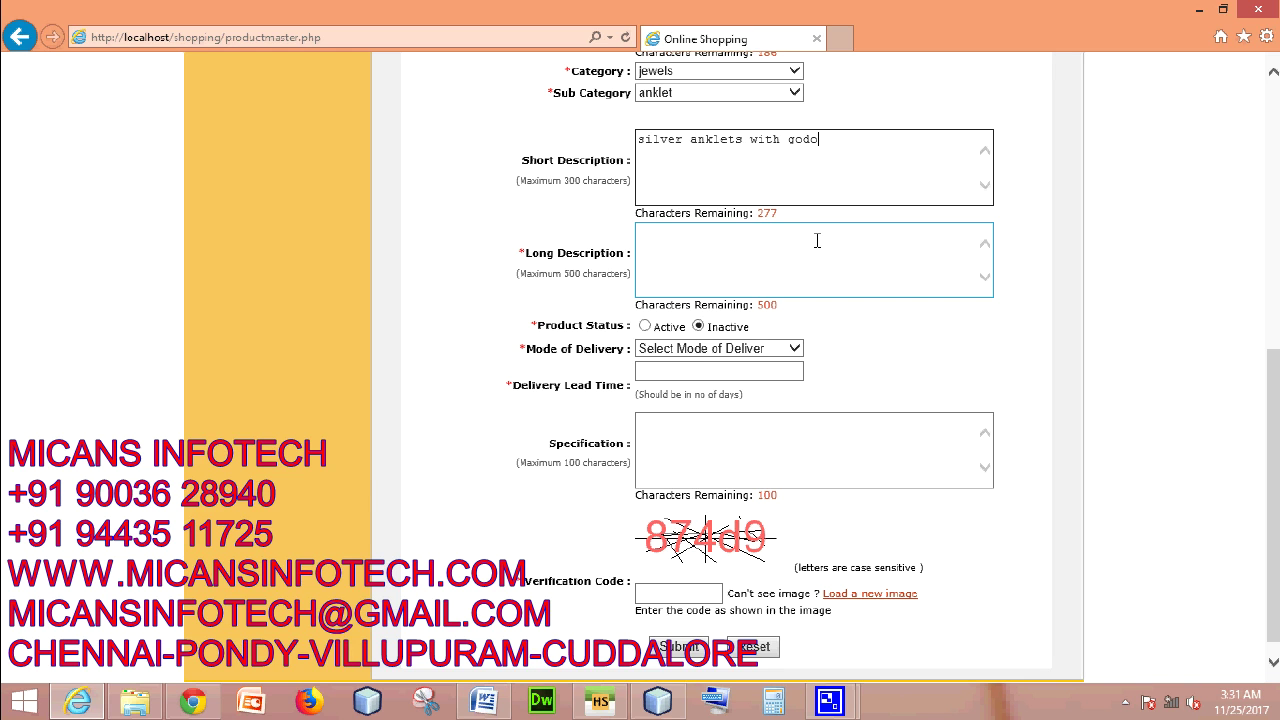
{"action": "key", "text": "BackSpace"}
{"action": "key", "text": "BackSpace"}
{"action": "type", "text": "od quality"}
- Write the long description 'anklets are good in silvers'
{"action": "left_click", "coordinate": [808, 265]}
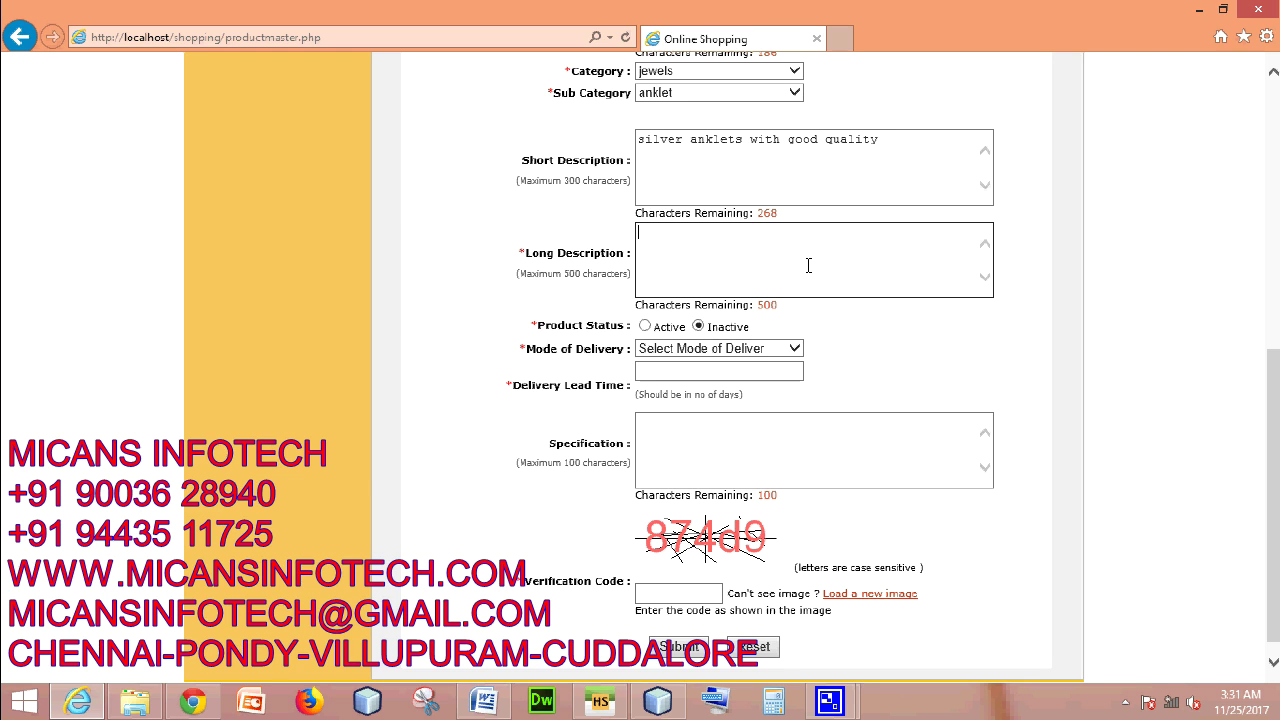
{"action": "type", "text": "anklets are good in silvers or"}
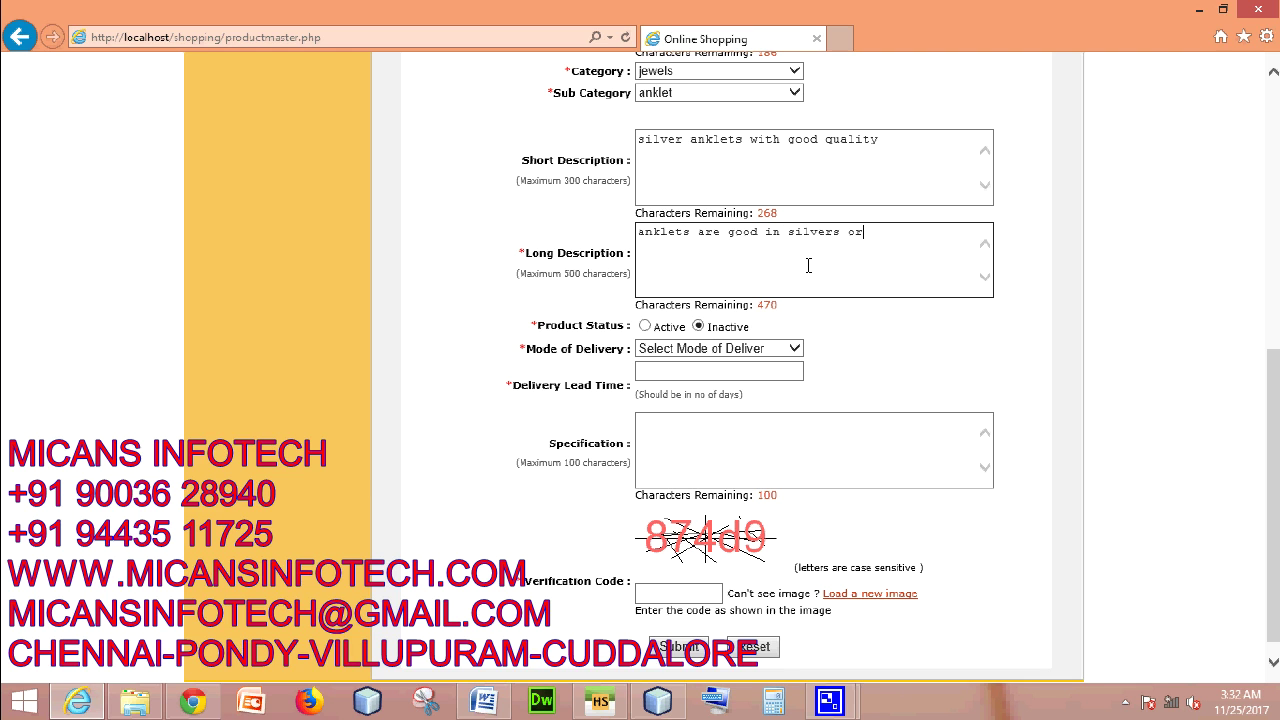
{"action": "key", "text": "BackSpace"}
{"action": "key", "text": "BackSpace"}
{"action": "key", "text": "BackSpace"}
- Mark anklet-1 Active with Hand deliver, 2-day lead time and specification royal
{"action": "left_click", "coordinate": [645, 327]}
{"action": "scroll", "coordinate": [960, 369], "scroll_direction": "down", "scroll_amount": 1}
{"action": "left_click", "coordinate": [741, 330]}
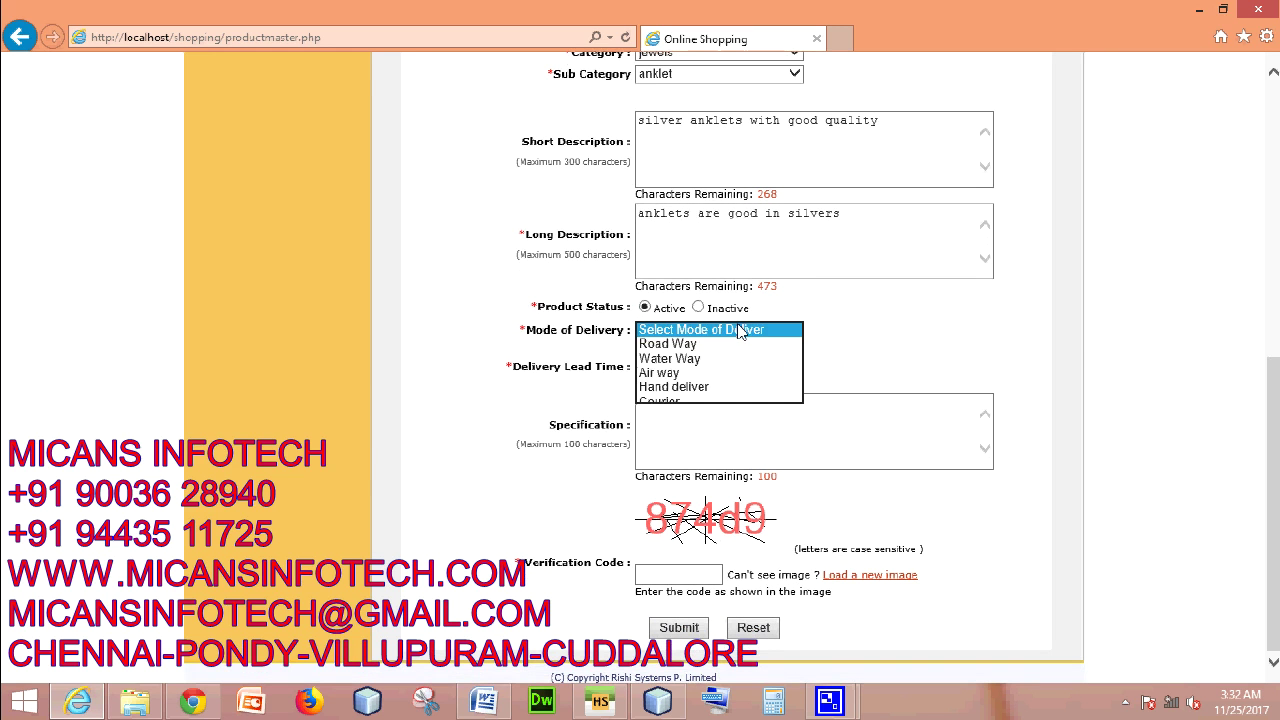
{"action": "left_click", "coordinate": [724, 388]}
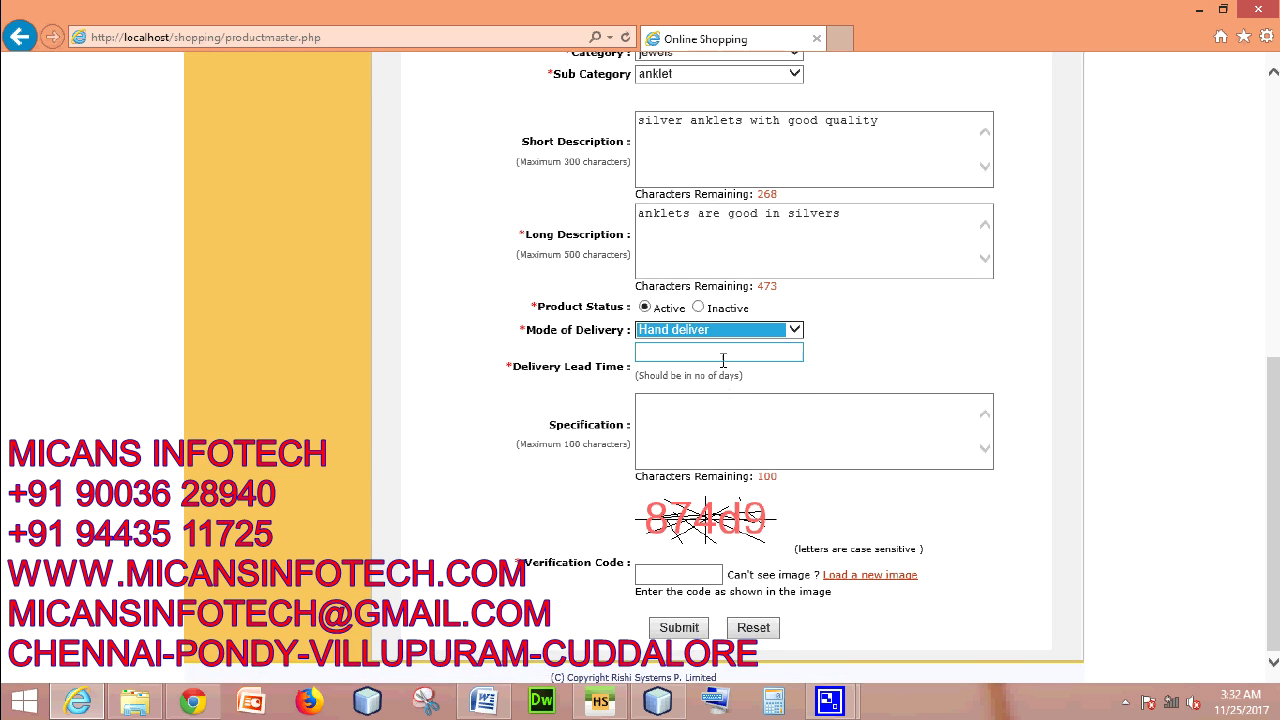
{"action": "left_click", "coordinate": [723, 356]}
{"action": "type", "text": "2"}
{"action": "left_click", "coordinate": [720, 418]}
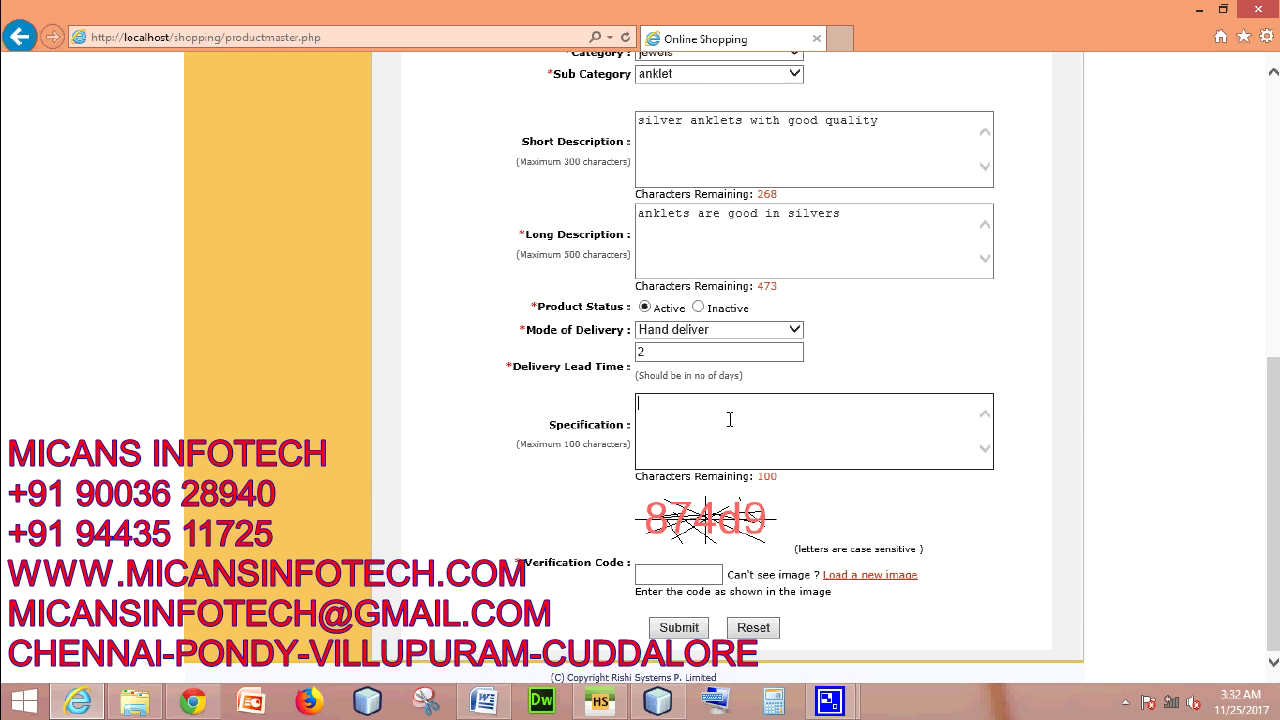
{"action": "type", "text": "royal"}
- Fill in the verification code and submit the new anklet product
{"action": "left_click", "coordinate": [678, 575]}
{"action": "type", "text": "9"}
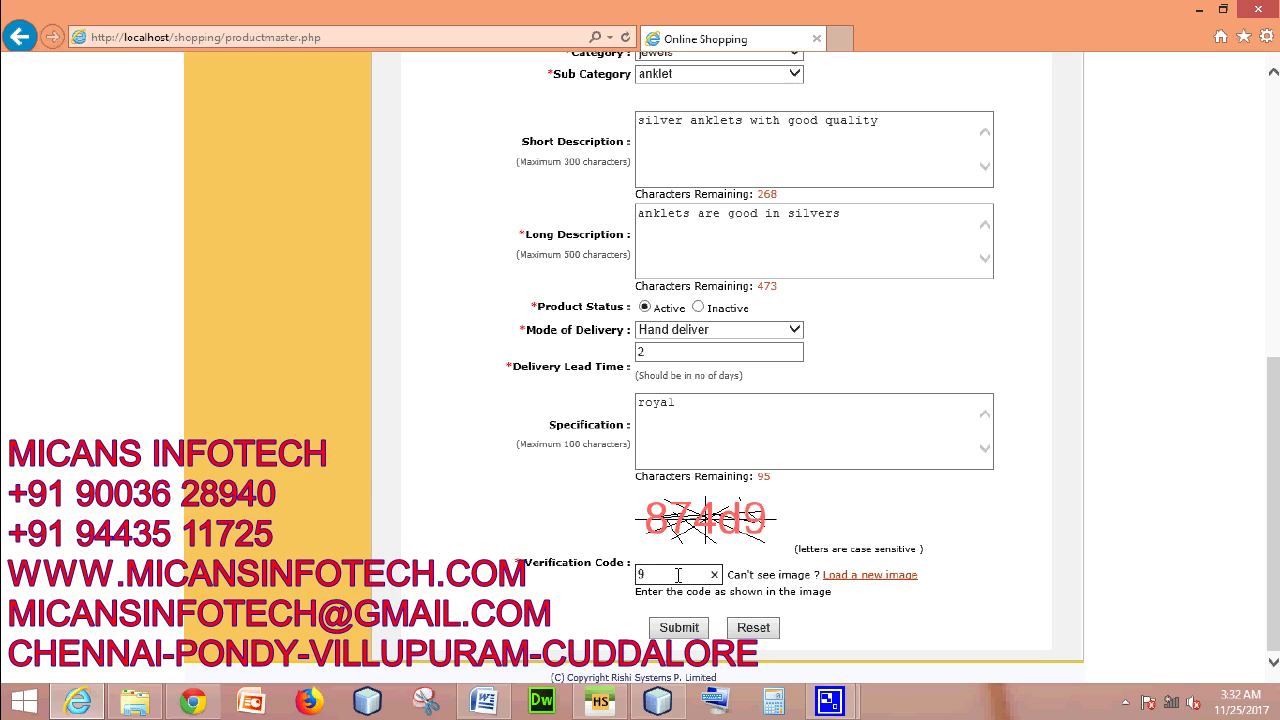
{"action": "key", "text": "BackSpace"}
{"action": "type", "text": "874d9"}
{"action": "left_click", "coordinate": [679, 627]}
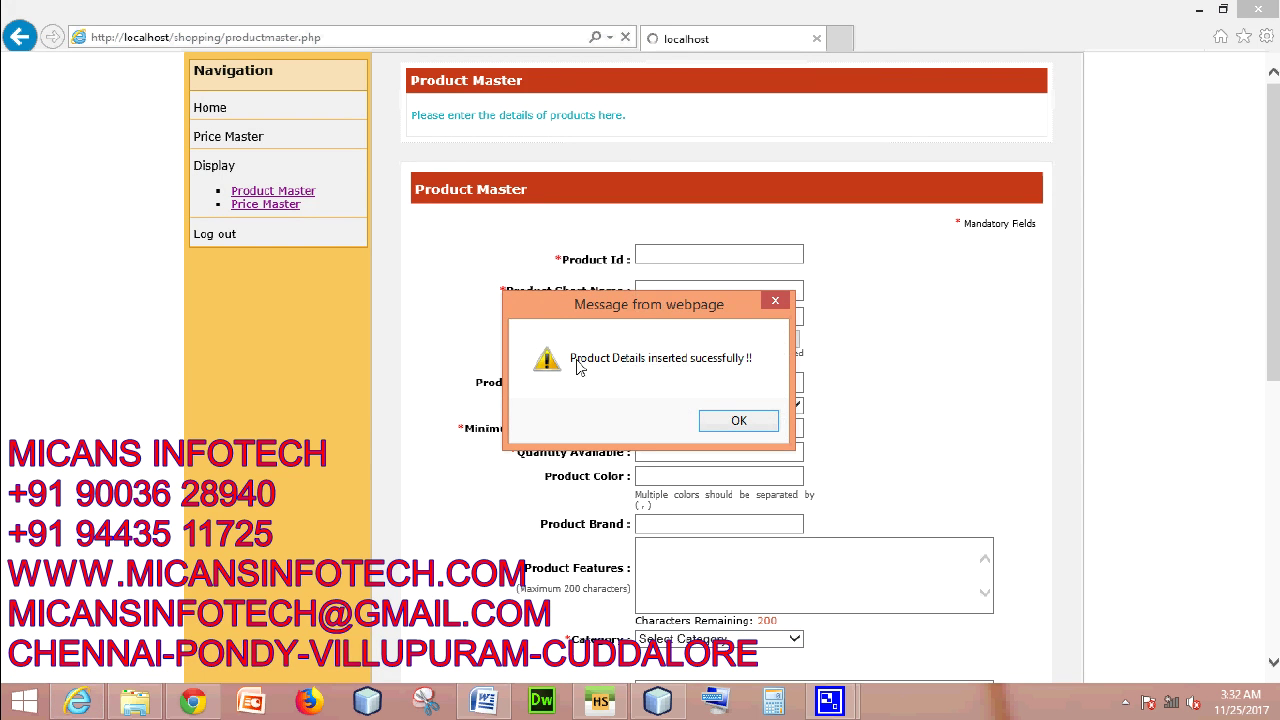
- Dismiss the product-saved alert and in Price Master give anklet-1 an actual price of 5000
{"action": "left_click", "coordinate": [750, 420]}
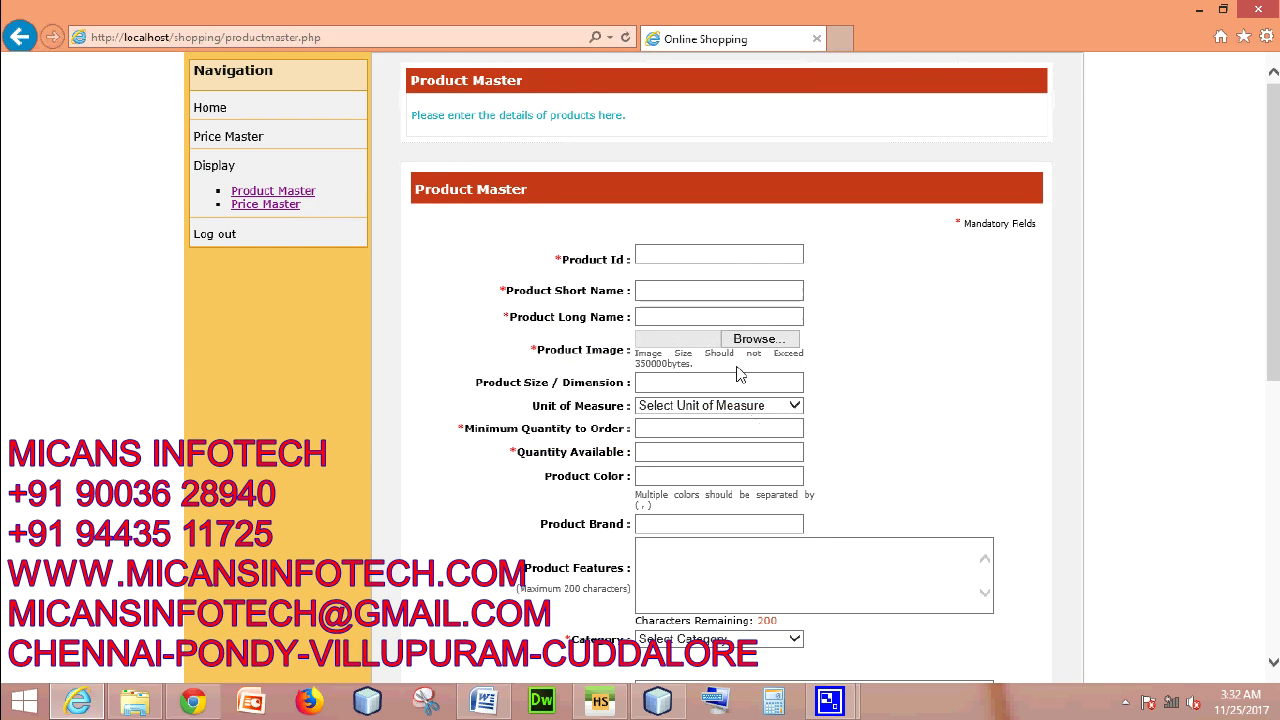
{"action": "left_click", "coordinate": [228, 136]}
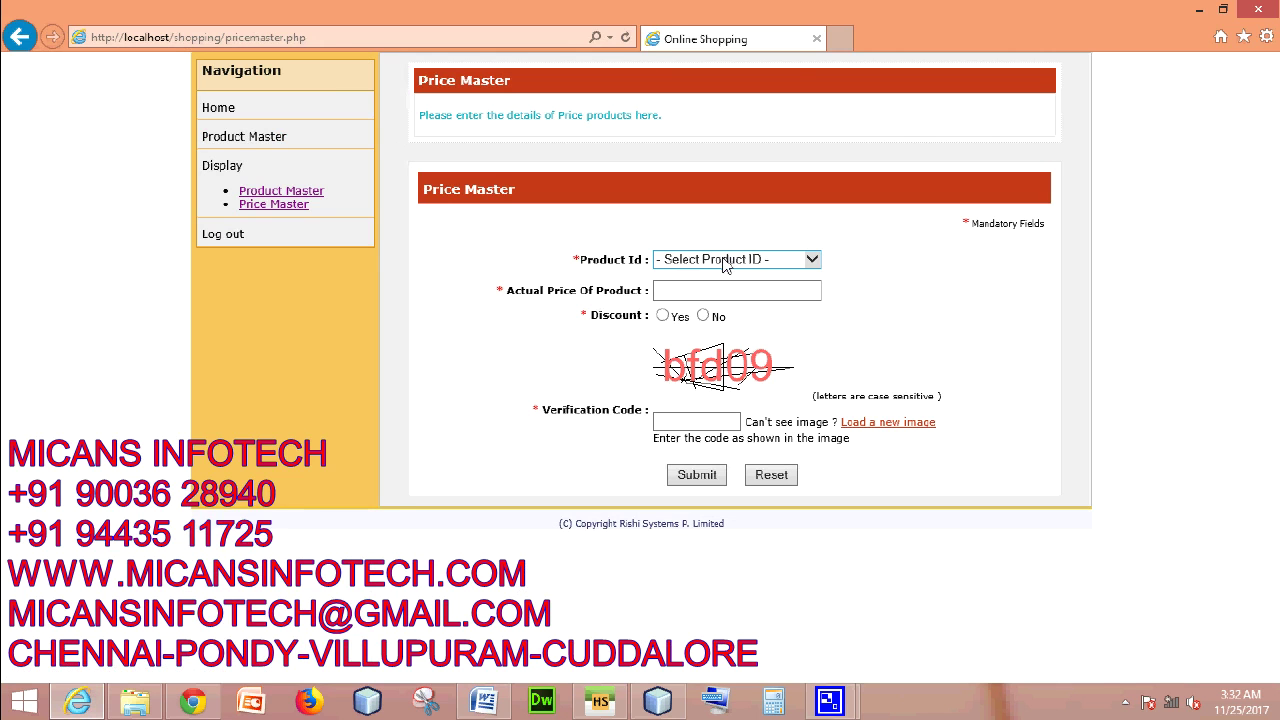
{"action": "left_click", "coordinate": [715, 262]}
{"action": "left_click", "coordinate": [707, 274]}
{"action": "left_click", "coordinate": [702, 291]}
{"action": "type", "text": "5000"}
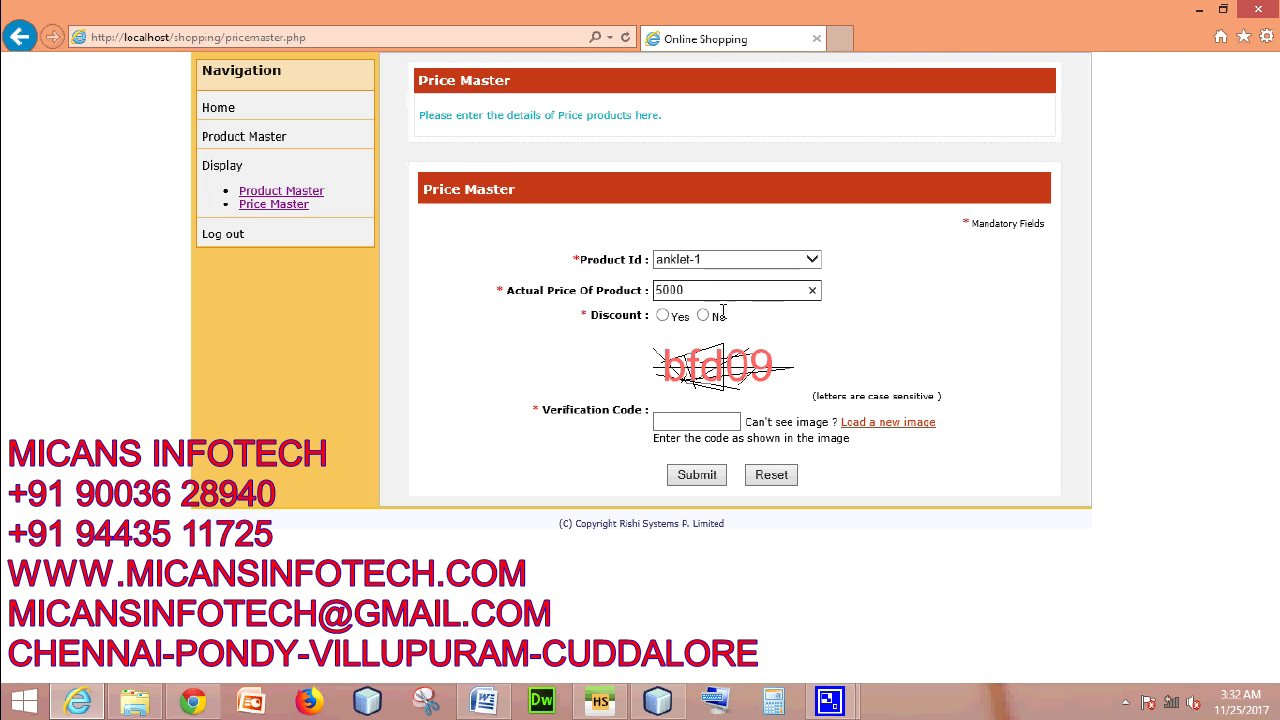
- Mark it discounted at 4999, fill the verification code, submit and dismiss the confirmation
{"action": "left_click", "coordinate": [662, 315]}
{"action": "left_click", "coordinate": [679, 338]}
{"action": "type", "text": "4999"}
{"action": "left_click", "coordinate": [685, 446]}
{"action": "type", "text": "bf"}
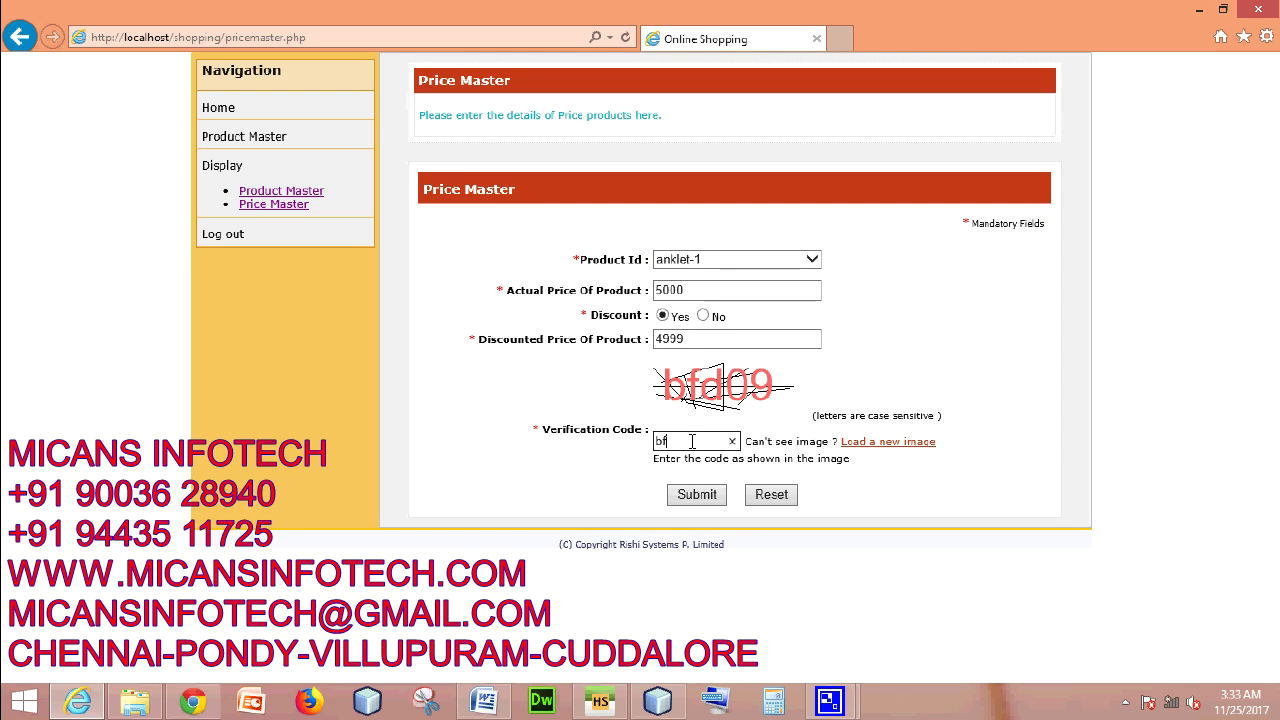
{"action": "type", "text": "d09"}
{"action": "left_click", "coordinate": [697, 494]}
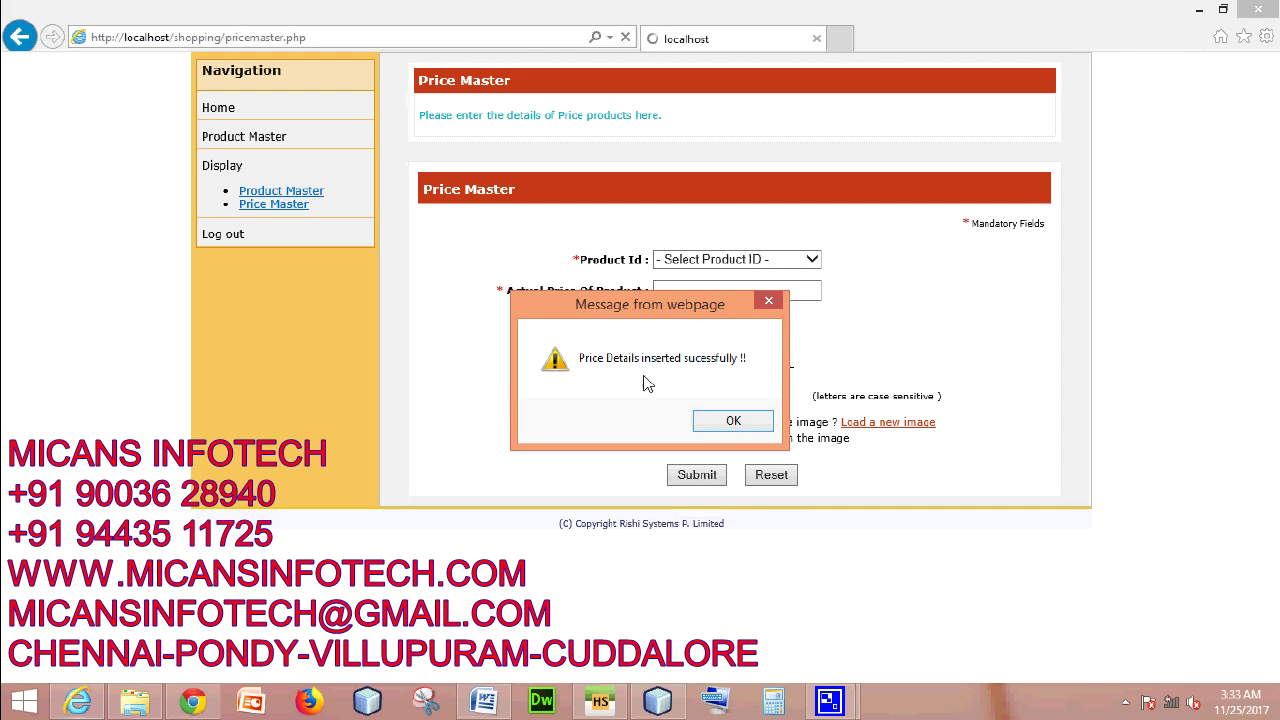
{"action": "left_click", "coordinate": [702, 422]}
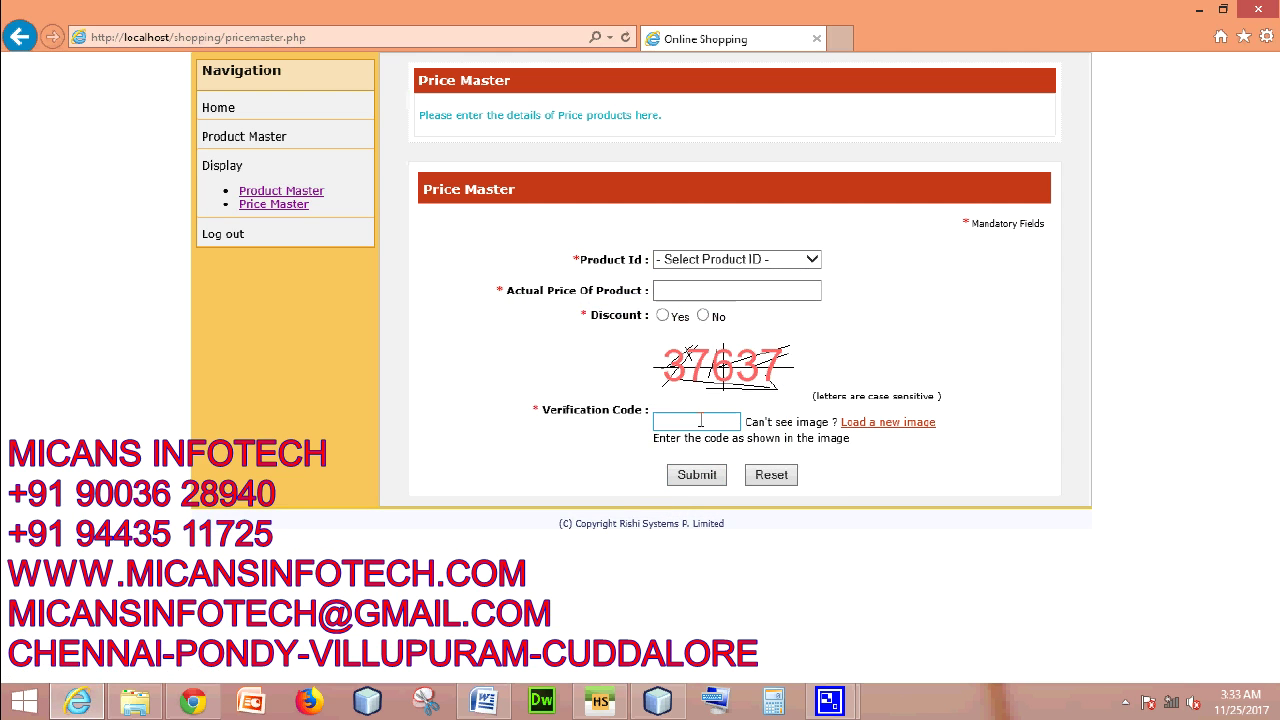
- Display the stored Product Master details of anklet-1
{"action": "left_click", "coordinate": [265, 194]}
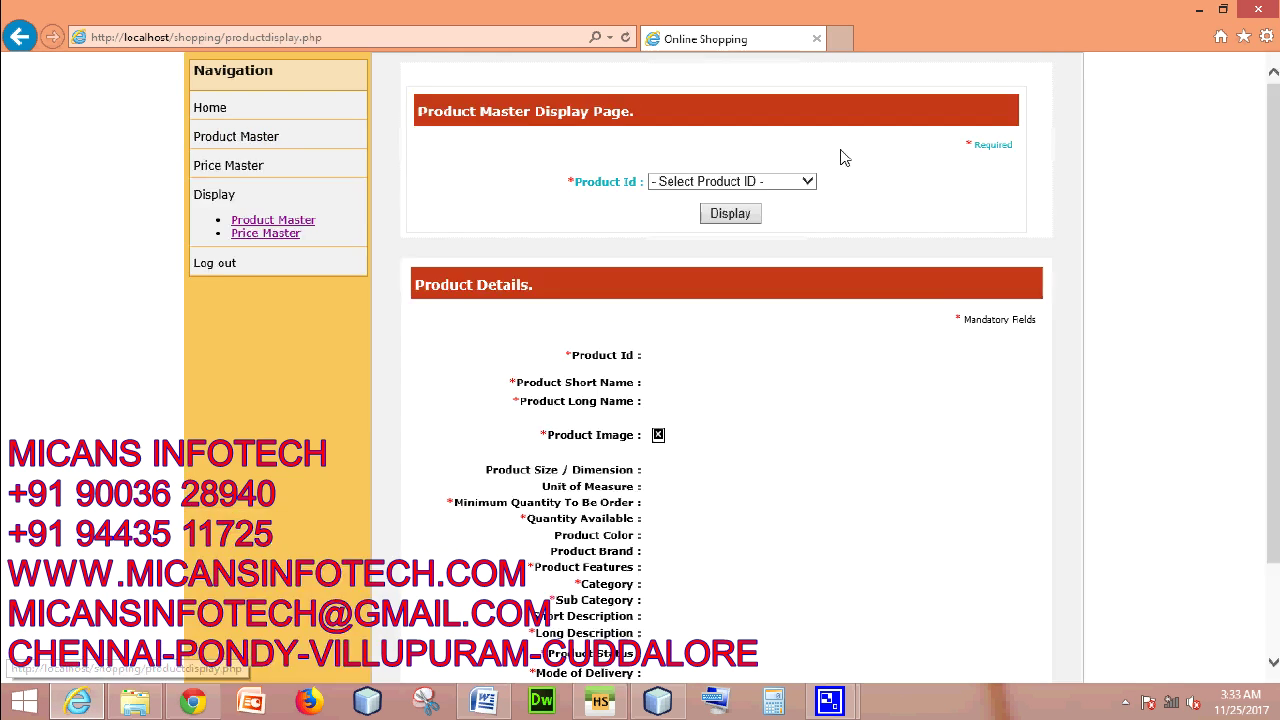
{"action": "left_click", "coordinate": [771, 184]}
{"action": "left_click", "coordinate": [767, 197]}
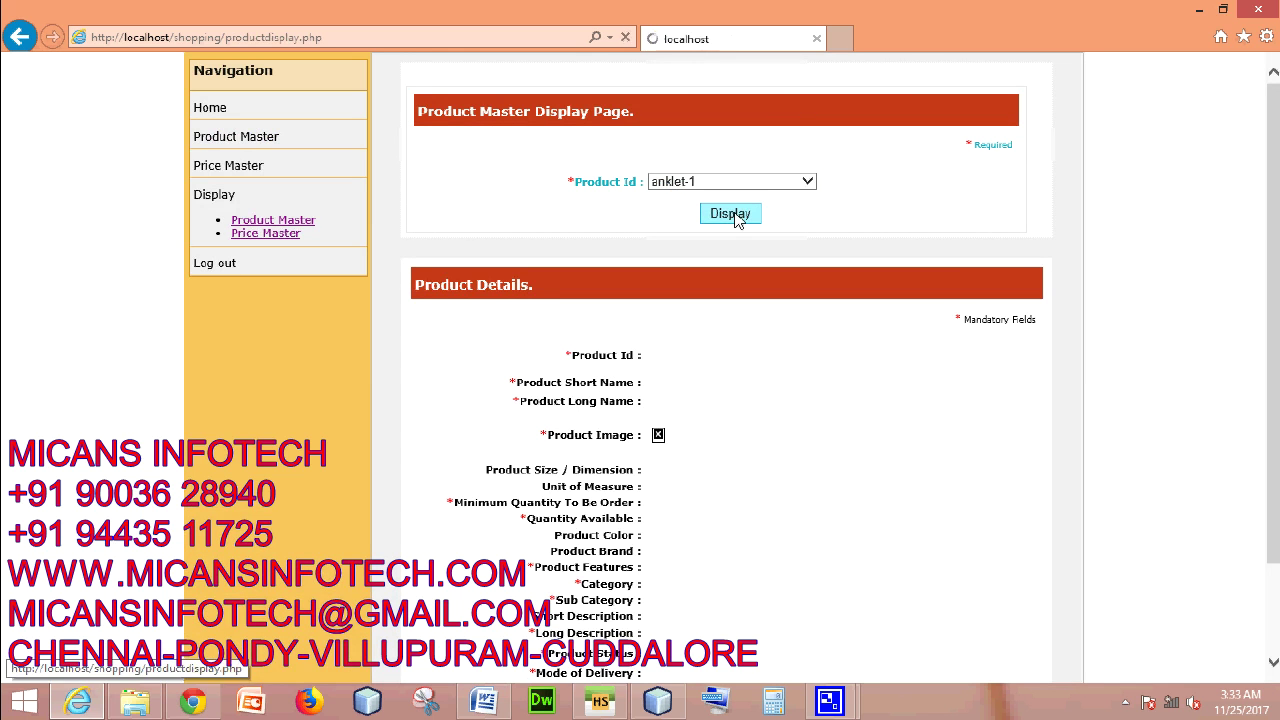
{"action": "left_click", "coordinate": [735, 215]}
{"action": "scroll", "coordinate": [775, 425], "scroll_direction": "down", "scroll_amount": 3}
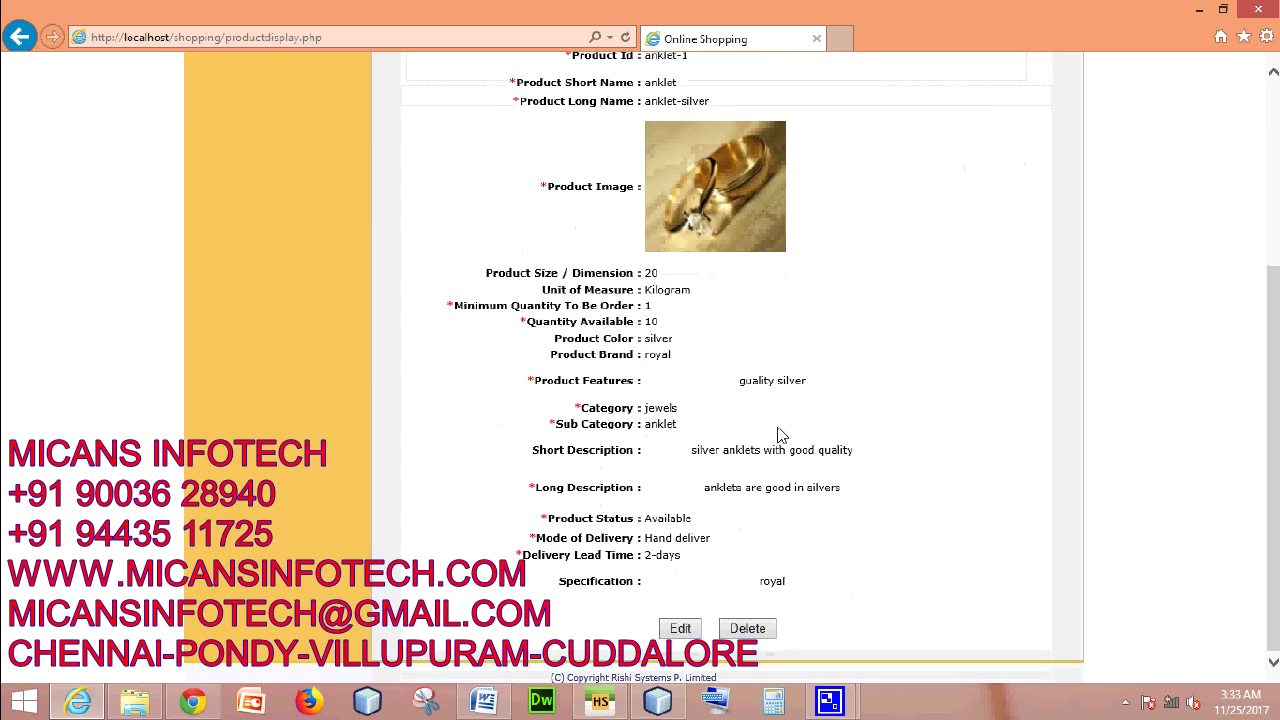
{"action": "scroll", "coordinate": [775, 430], "scroll_direction": "up", "scroll_amount": 3}
- Display anklet-1's price details, 5000.00 actual and 4999.00 discounted
{"action": "left_click", "coordinate": [280, 235]}
{"action": "left_click", "coordinate": [770, 184]}
{"action": "left_click", "coordinate": [770, 198]}
{"action": "left_click", "coordinate": [745, 217]}
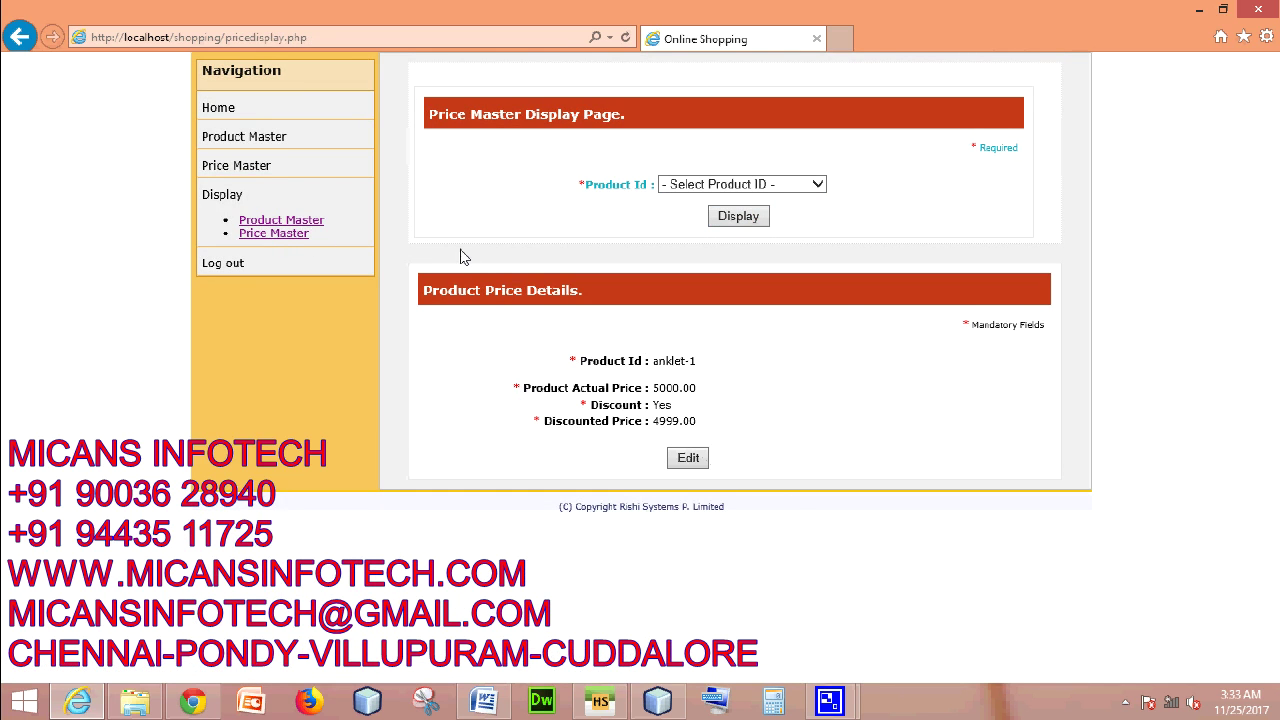
- Log out of the vendor account, confirming the prompt and dismissing the logout notice
{"action": "left_click", "coordinate": [226, 266]}
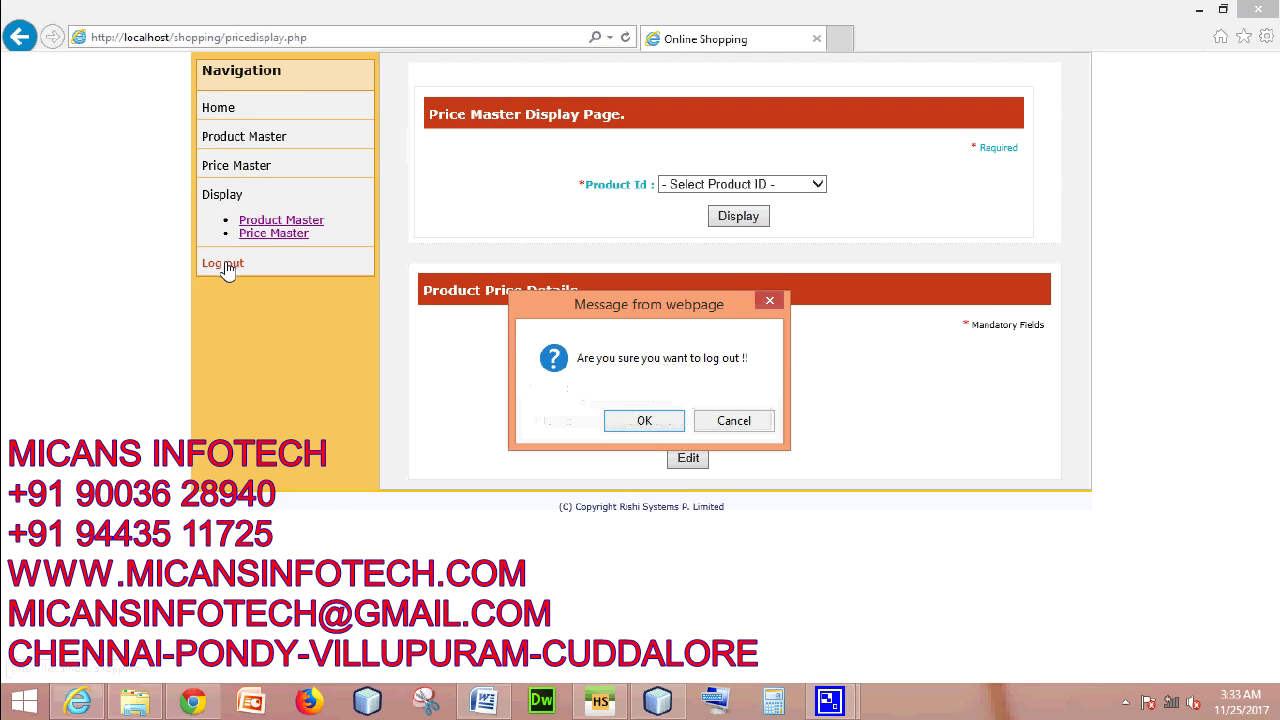
{"action": "left_click", "coordinate": [664, 421]}
{"action": "left_click", "coordinate": [692, 420]}
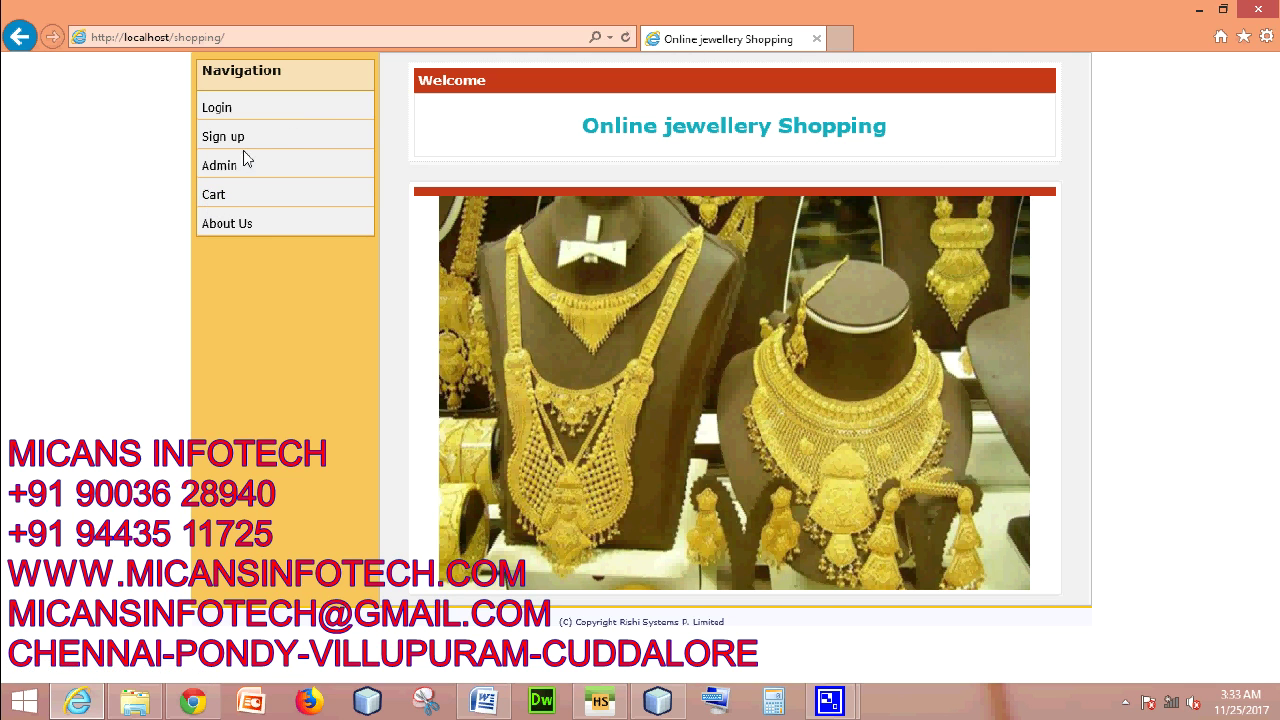
- Enter the store as a customer and browse the Tribal Jewelary category
{"action": "left_click", "coordinate": [217, 198]}
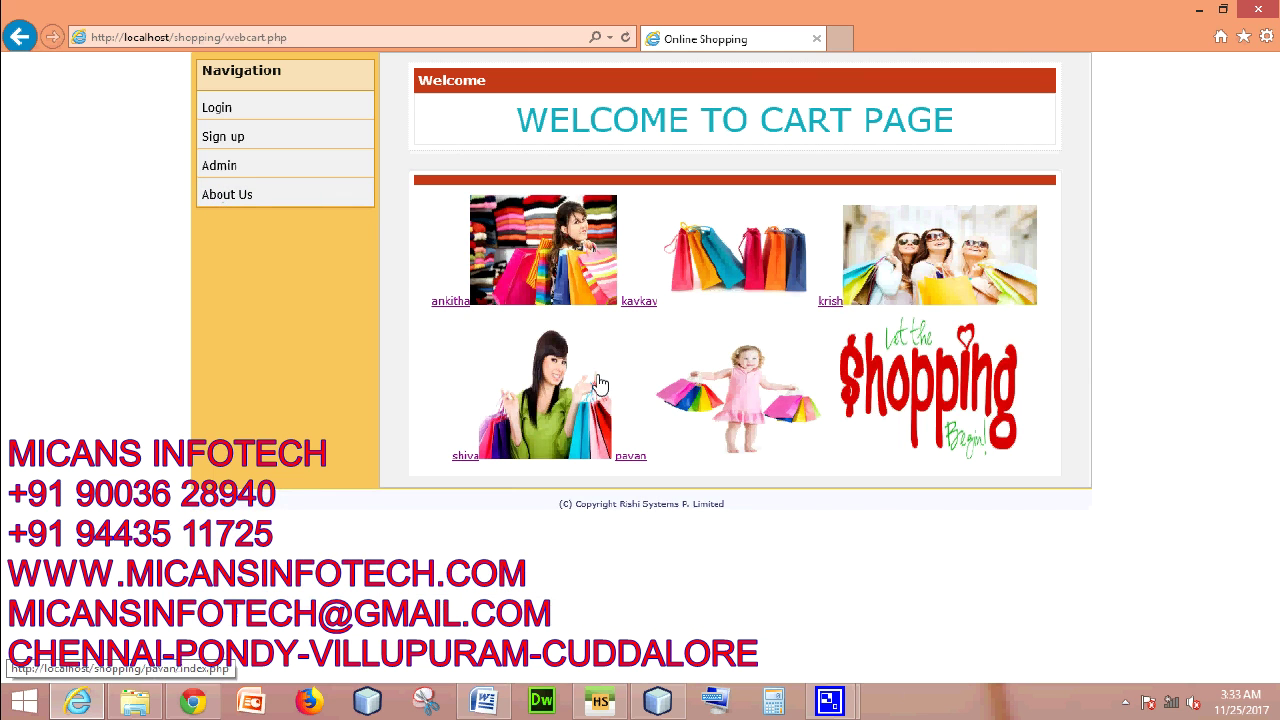
{"action": "left_click", "coordinate": [632, 462]}
{"action": "left_click", "coordinate": [288, 195]}
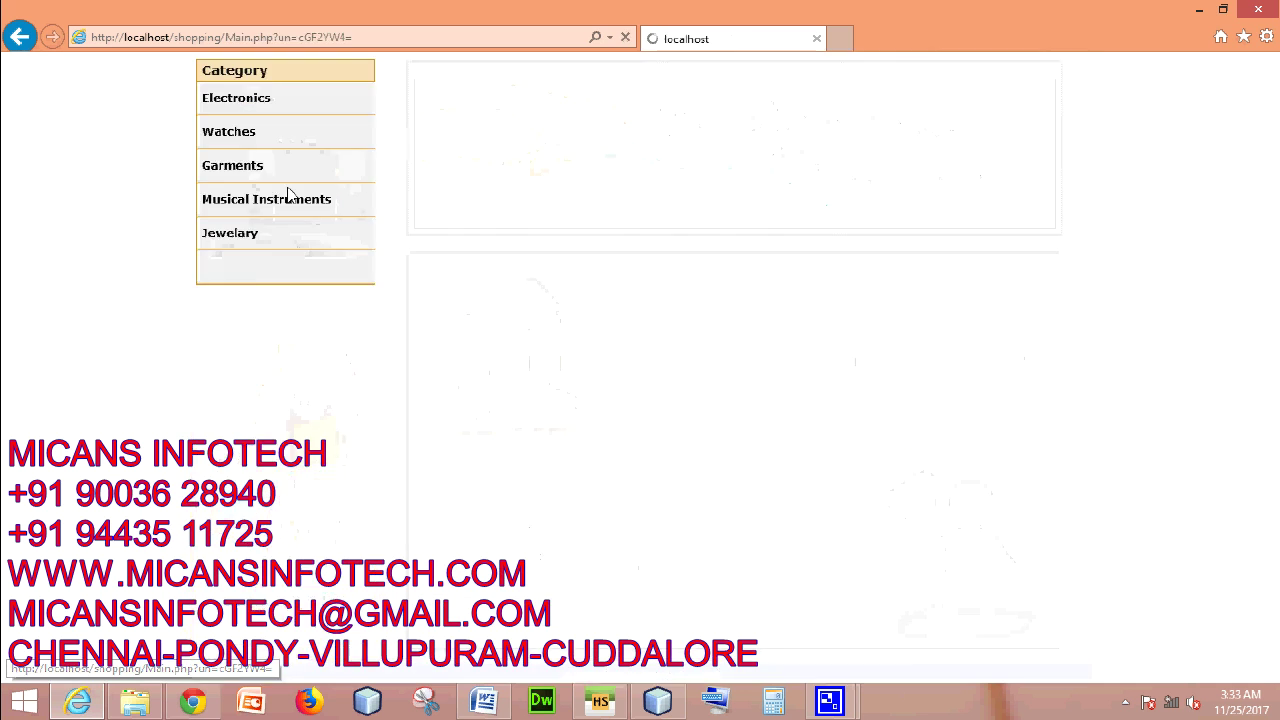
{"action": "mouse_move", "coordinate": [254, 244]}
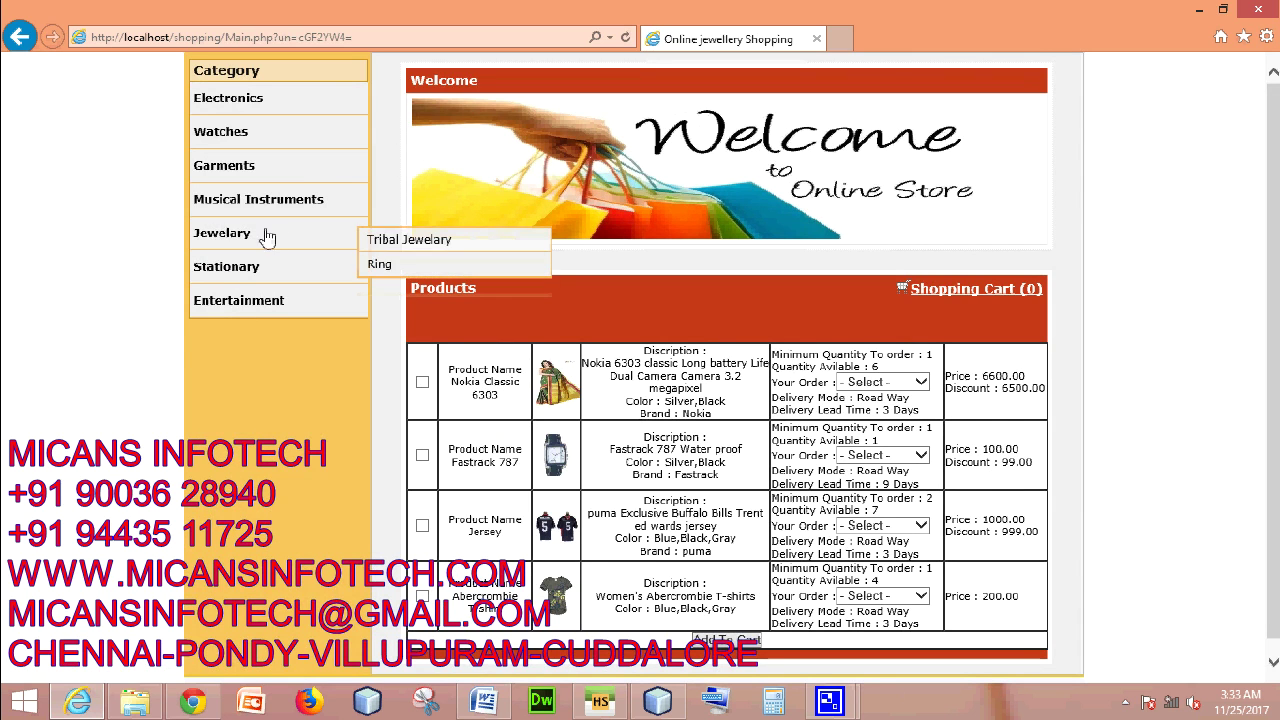
{"action": "left_click", "coordinate": [397, 249]}
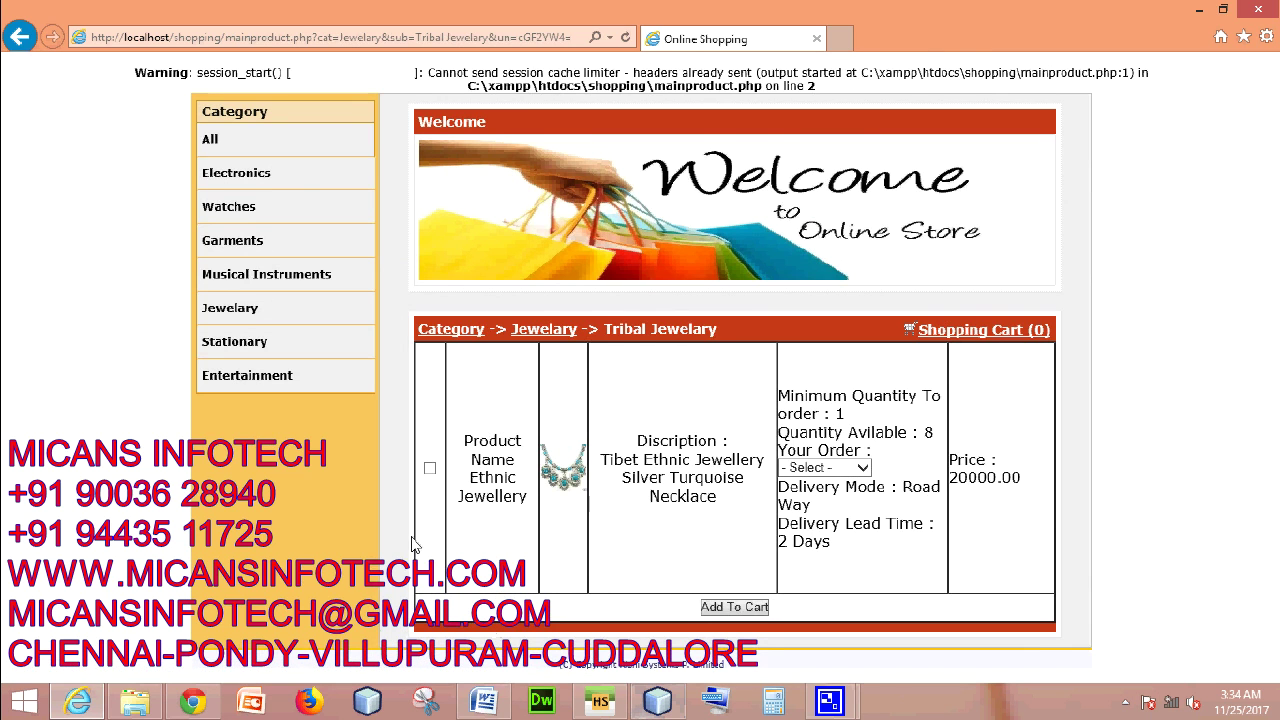
- Add the Ethnic Jewellery necklace at quantity 2 to the cart and view the Rs 40000 cart
{"action": "left_click", "coordinate": [428, 470]}
{"action": "left_click", "coordinate": [737, 609]}
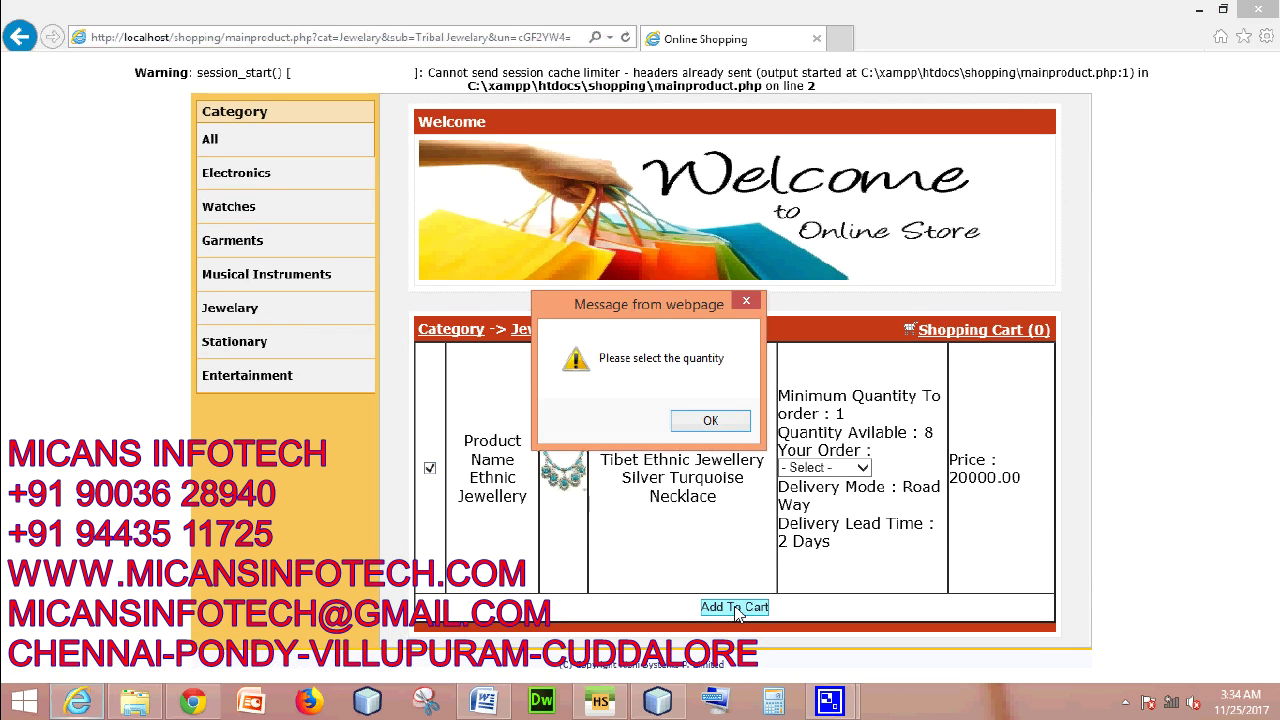
{"action": "key", "text": "Return"}
{"action": "left_click", "coordinate": [838, 468]}
{"action": "left_click", "coordinate": [824, 497]}
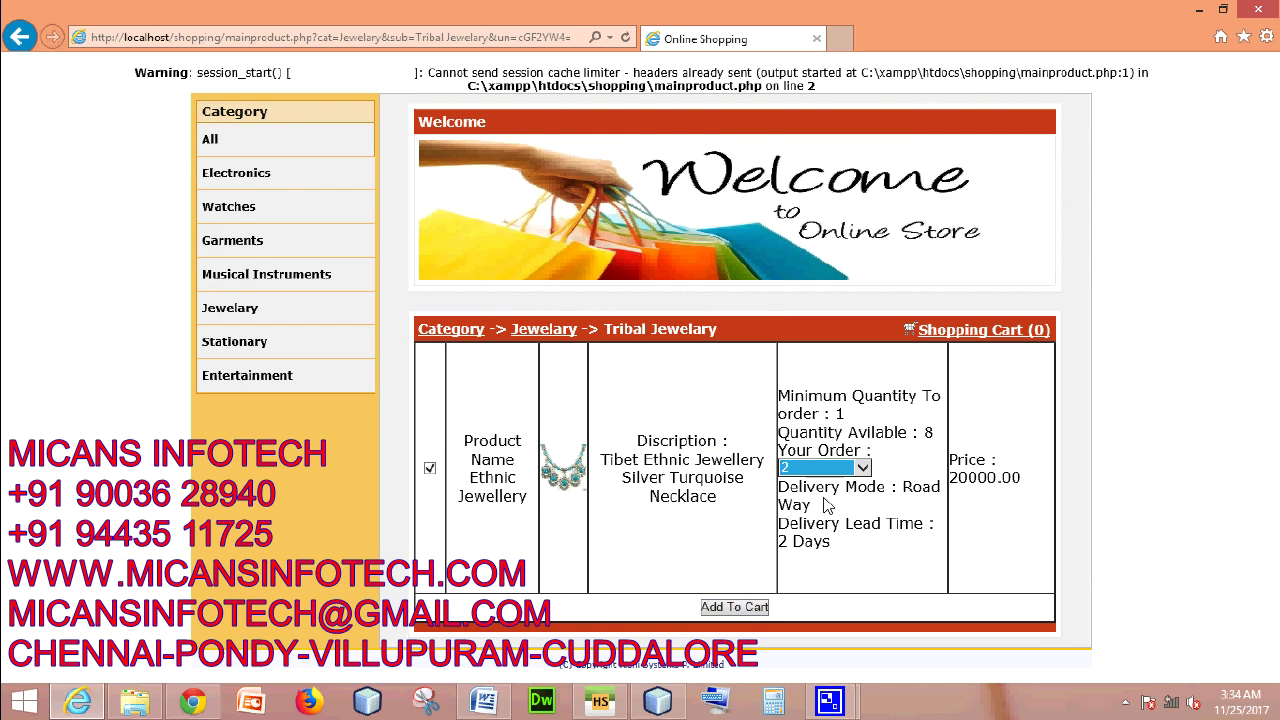
{"action": "left_click", "coordinate": [758, 609]}
{"action": "key", "text": "Return"}
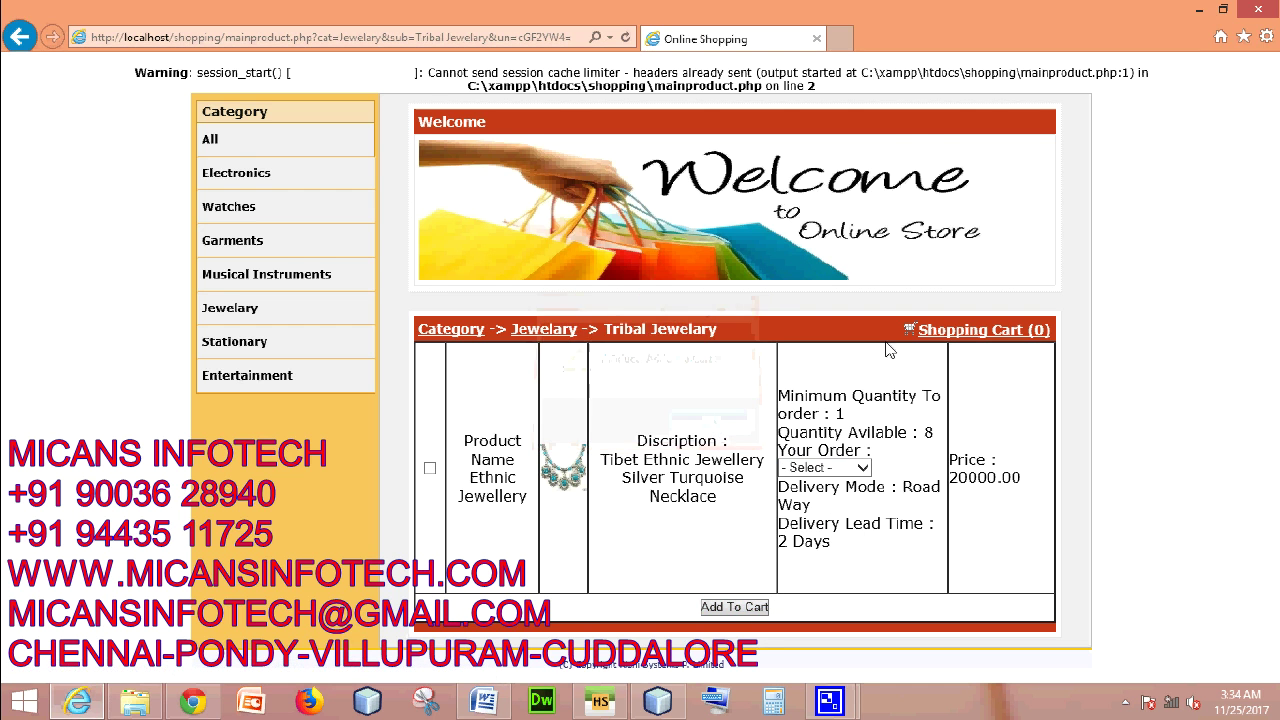
{"action": "left_click", "coordinate": [1006, 333]}
{"action": "scroll", "coordinate": [695, 418], "scroll_direction": "down", "scroll_amount": 5}
- Enter the customer's first name, last name and e-mail address, correcting a typo
{"action": "left_click", "coordinate": [703, 124]}
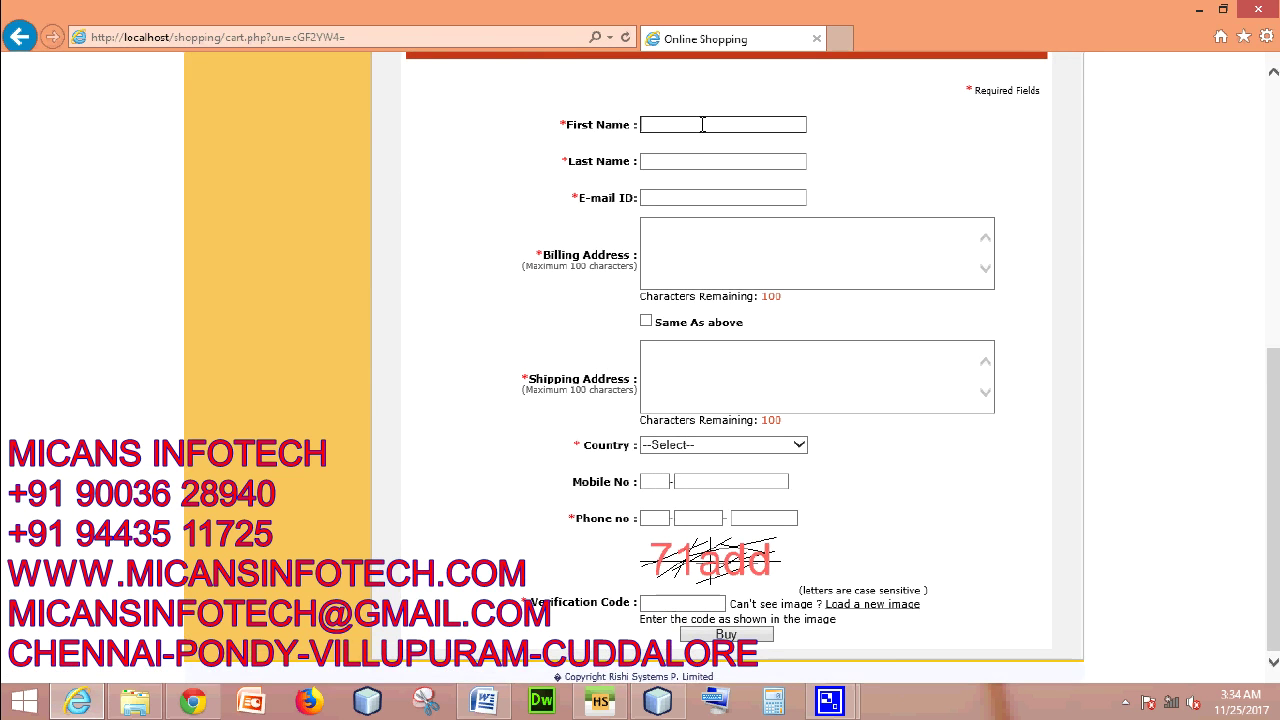
{"action": "left_click", "coordinate": [693, 160]}
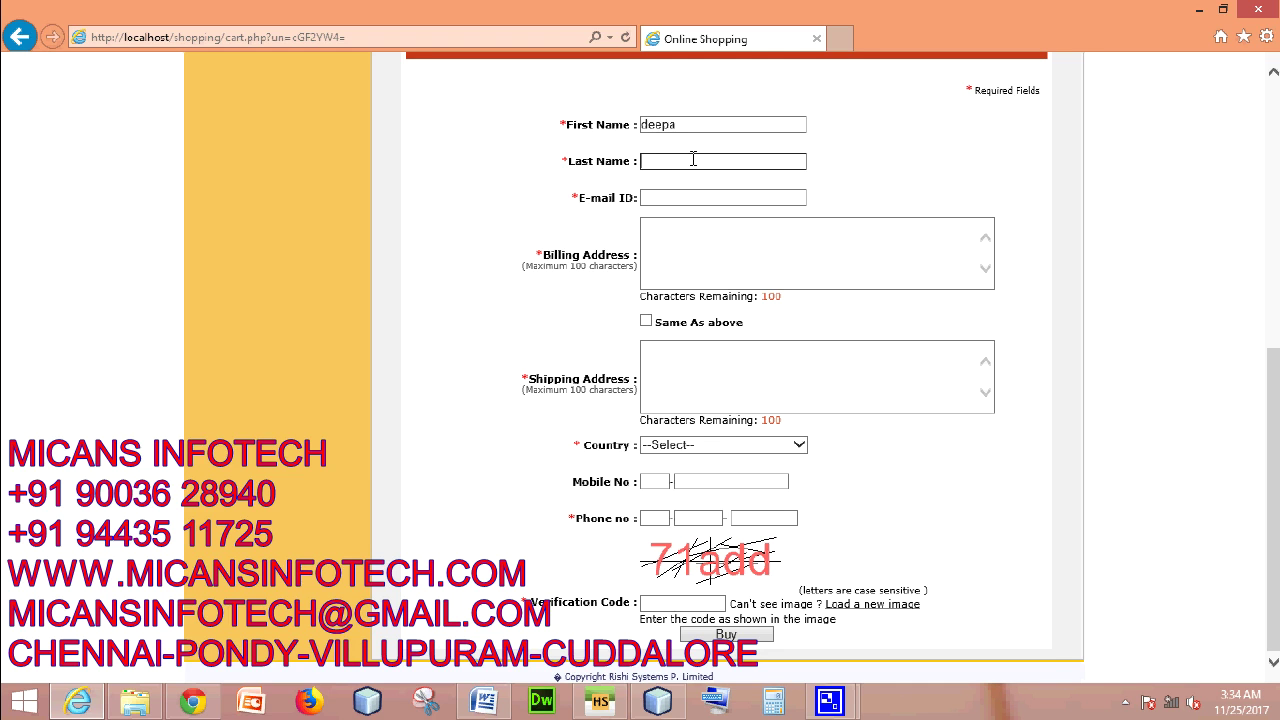
{"action": "key", "text": "Tab"}
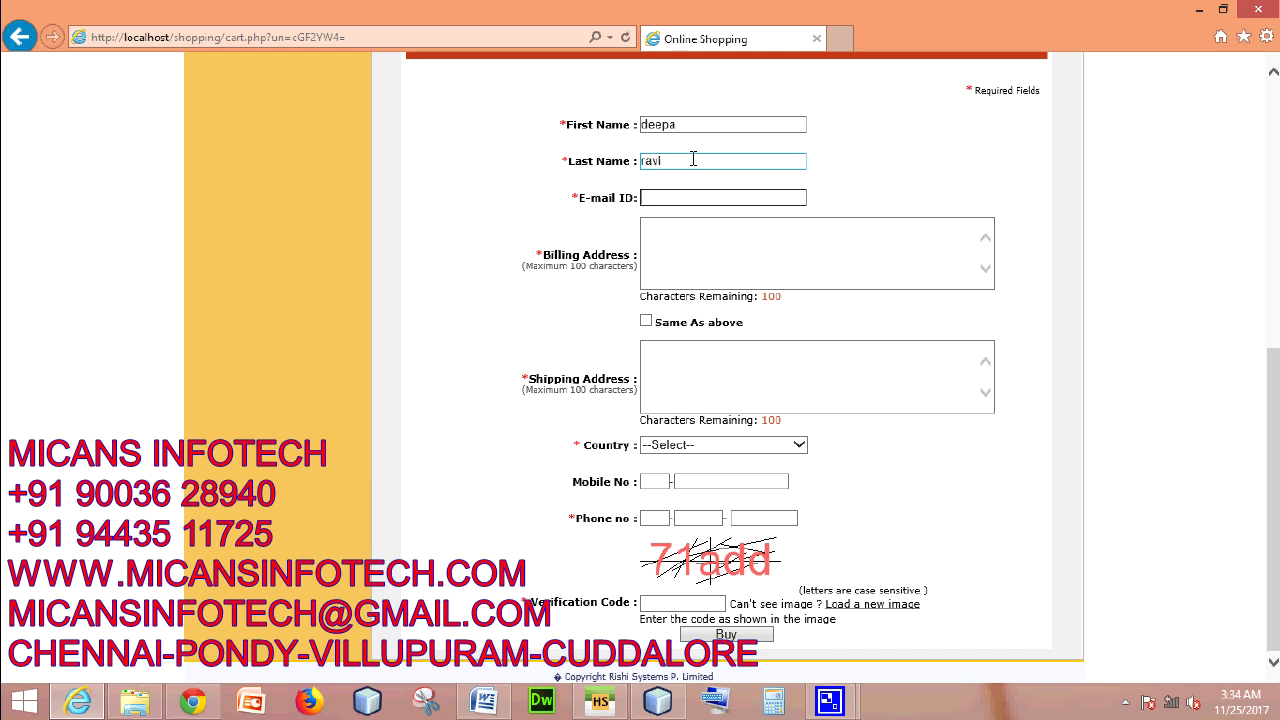
- Type the customer's billing street address, fixing stray letters along the way
{"action": "key", "text": "Tab"}
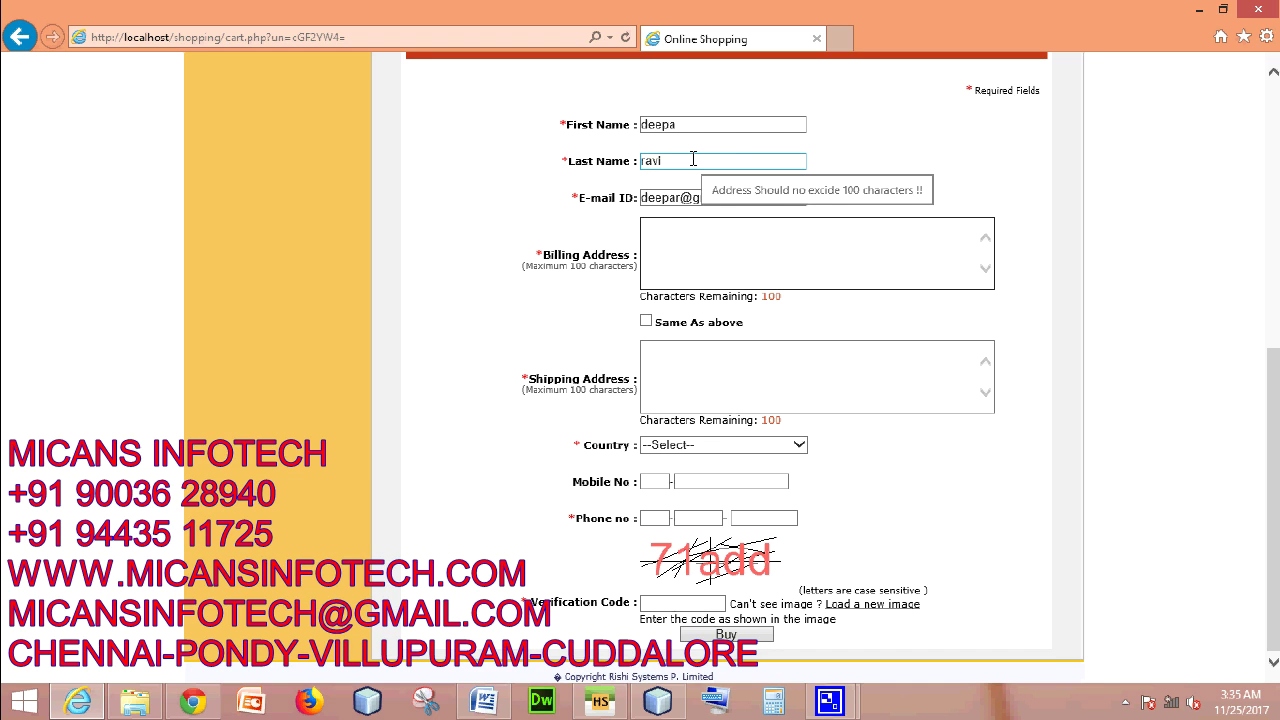
{"action": "type", "text": "bangalore"}
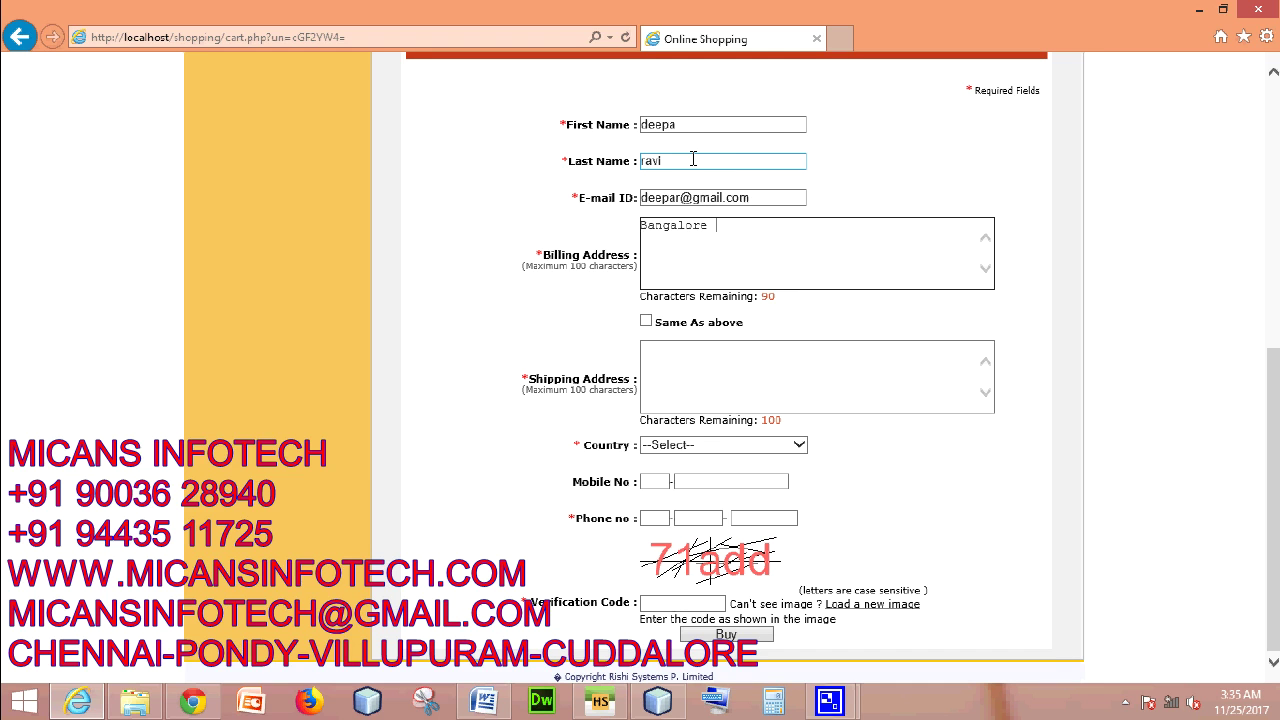
{"action": "key", "text": "BackSpace"}
{"action": "key", "text": "BackSpace"}
{"action": "key", "text": "BackSpace"}
{"action": "key", "text": "BackSpace"}
{"action": "key", "text": "BackSpace"}
{"action": "key", "text": "BackSpace"}
{"action": "key", "text": "BackSpace"}
{"action": "key", "text": "BackSpace"}
{"action": "key", "text": "BackSpace"}
{"action": "key", "text": "BackSpace"}
{"action": "type", "text": "bangaloreb"}
{"action": "key", "text": "BackSpace"}
{"action": "type", "text": "thandumariamman"}
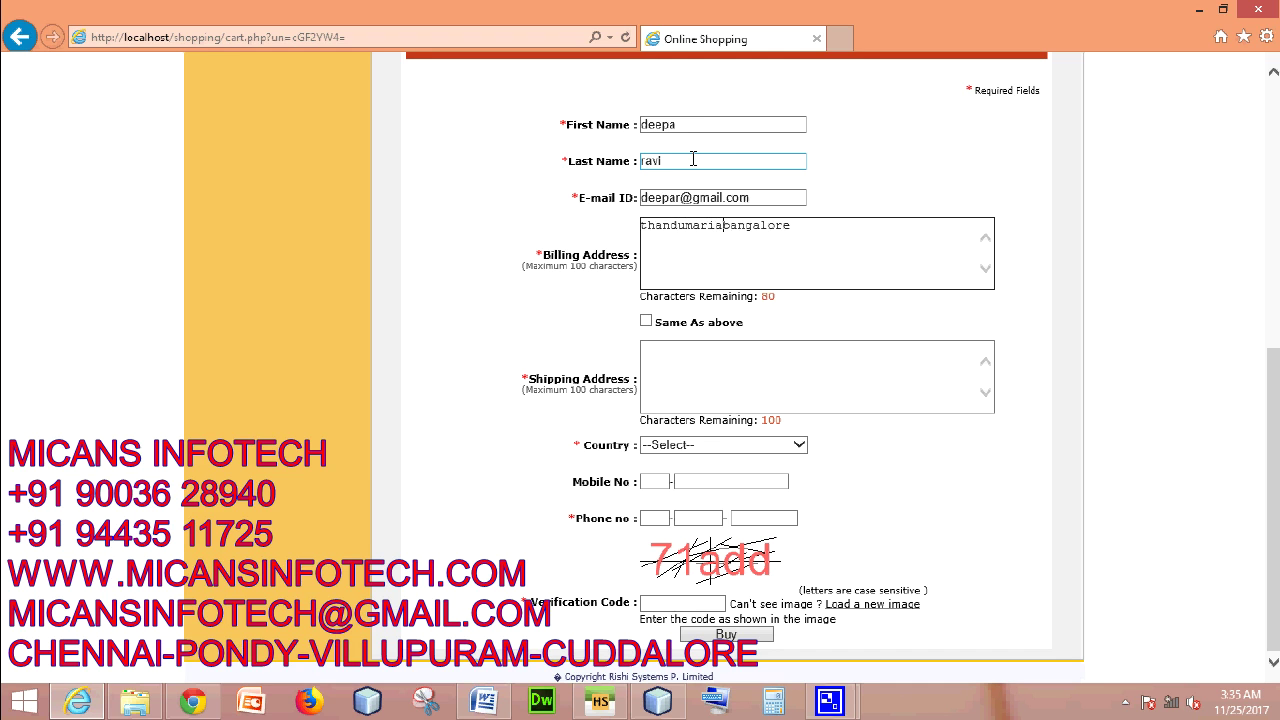
{"action": "type", "text": "ov"}
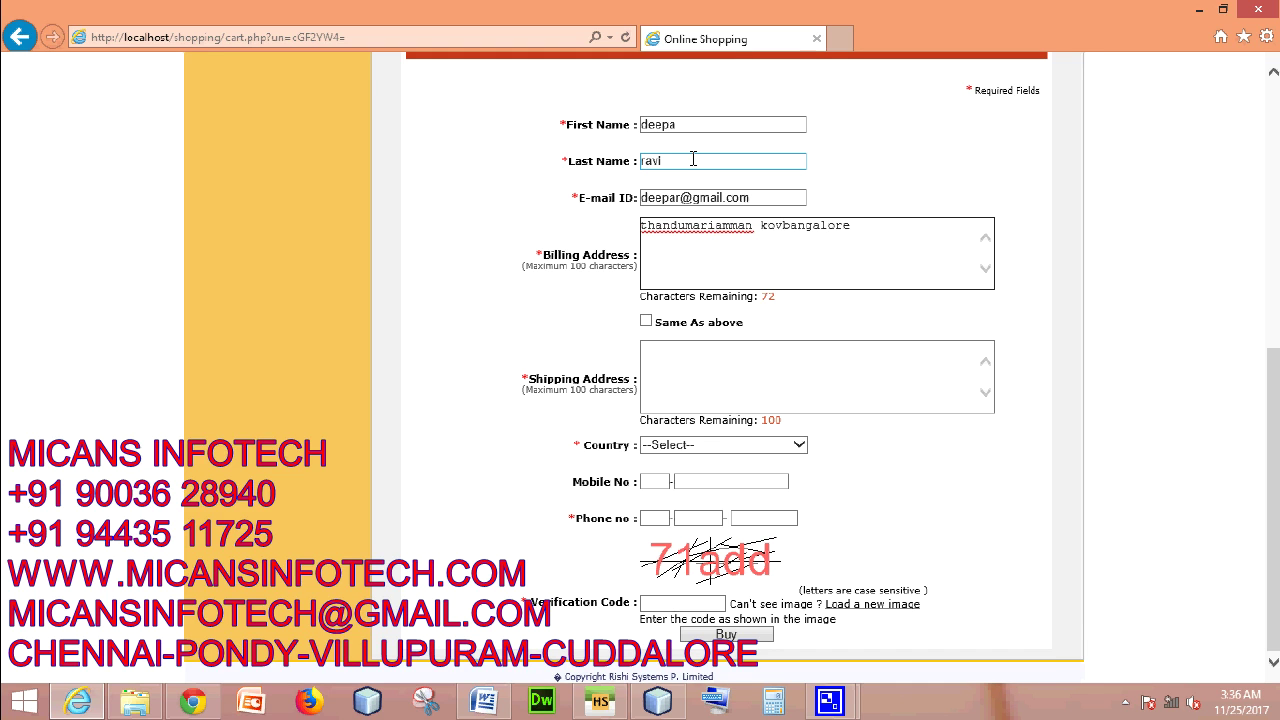
{"action": "type", "text": "il street,"}
- Ship to the billing address and set the country to India
{"action": "left_click", "coordinate": [750, 360]}
{"action": "left_click", "coordinate": [646, 321]}
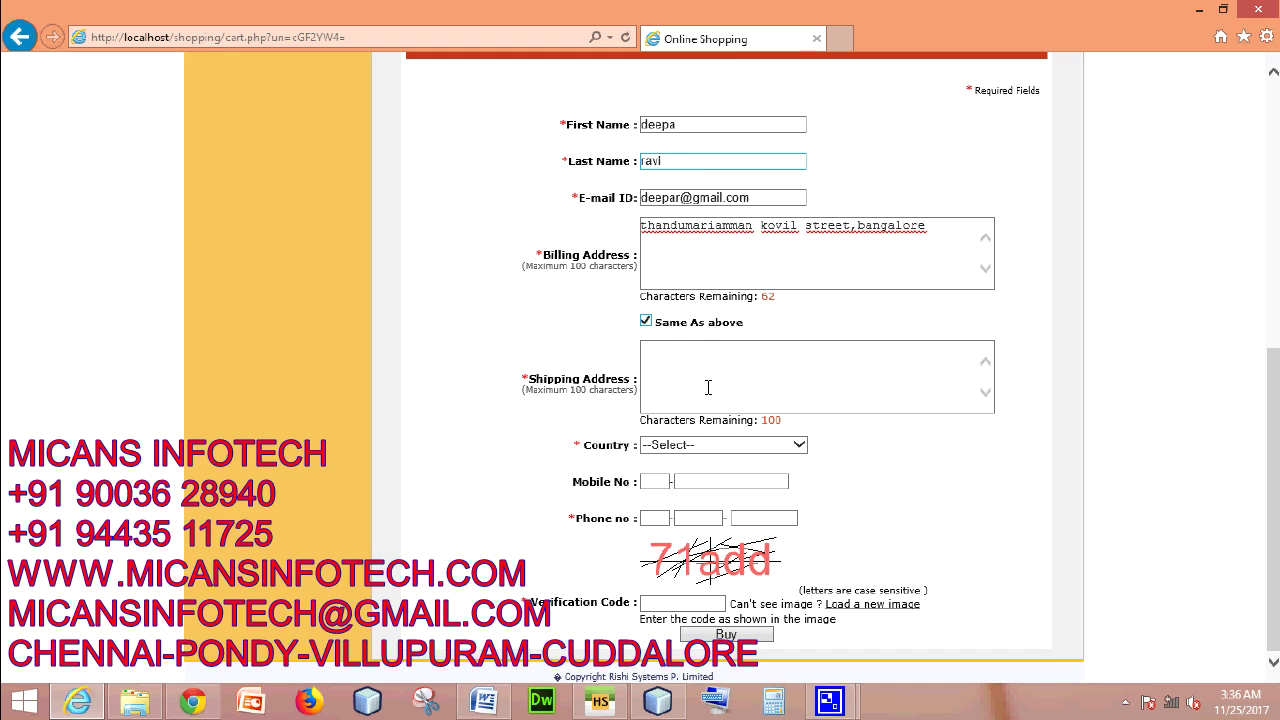
{"action": "left_click", "coordinate": [755, 448]}
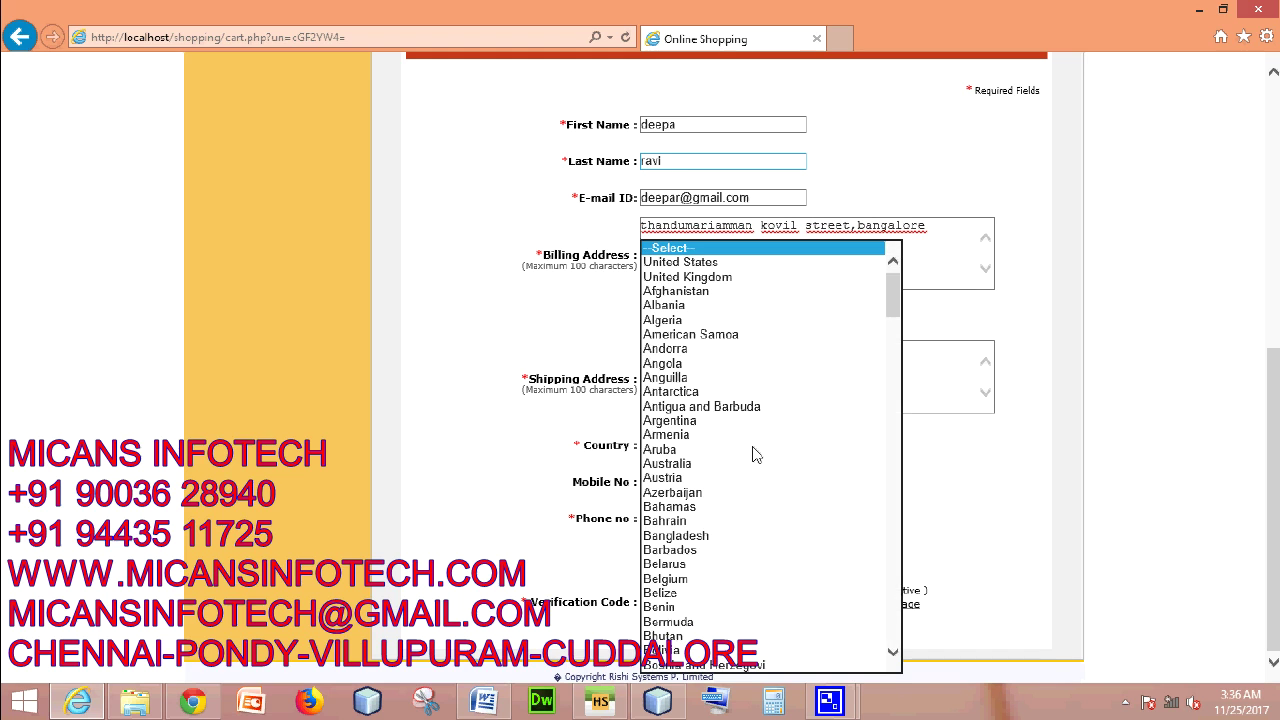
{"action": "type", "text": "in"}
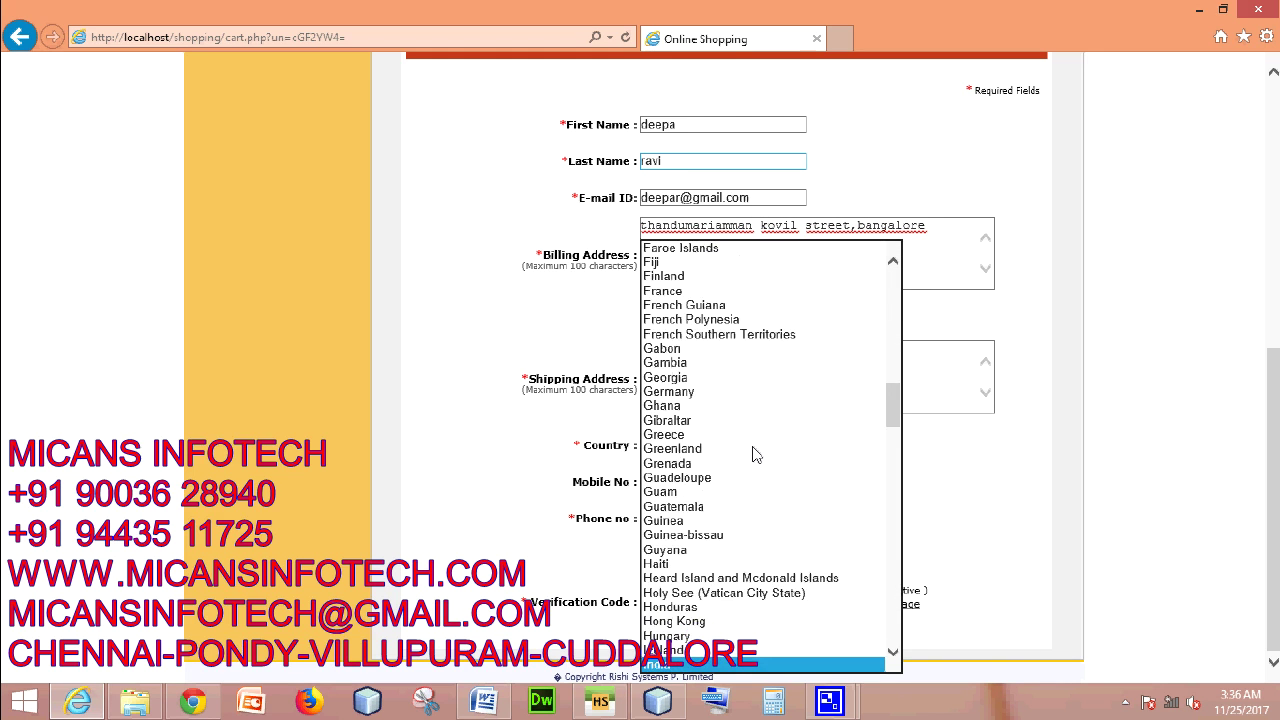
{"action": "key", "text": "Return"}
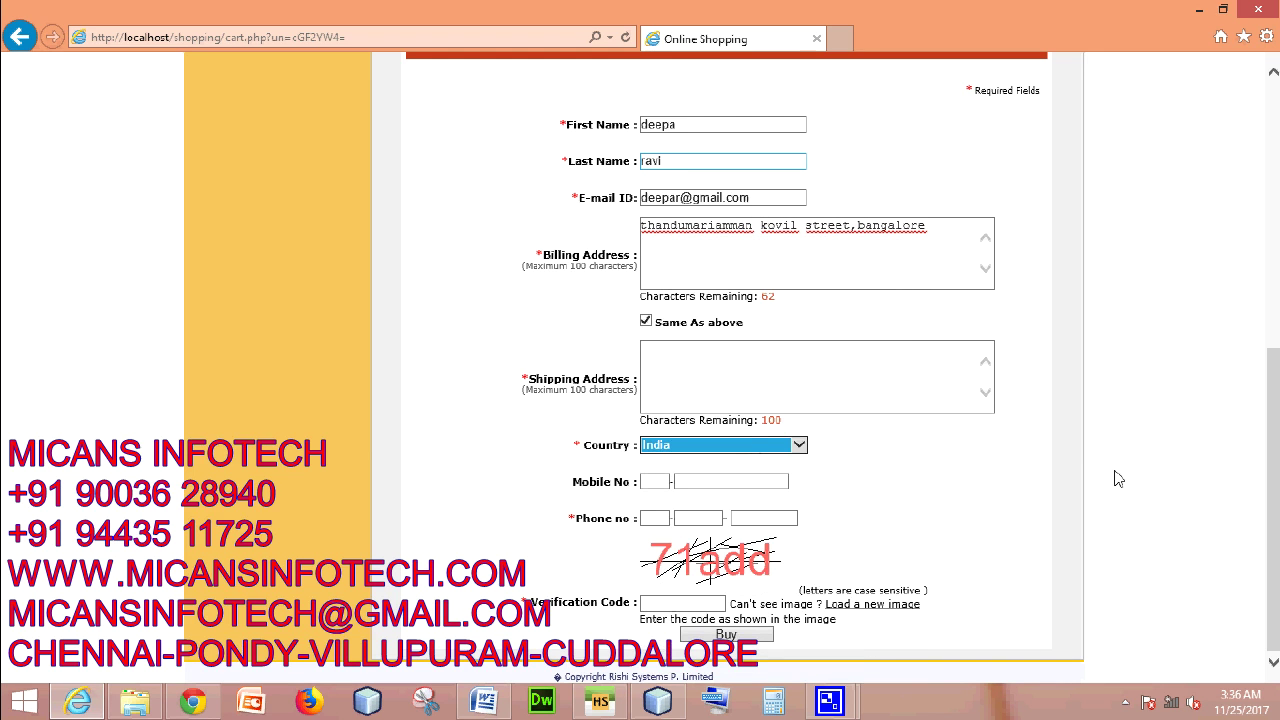
- Enter the customer's mobile and phone numbers and the captcha verification code
{"action": "left_click", "coordinate": [645, 482]}
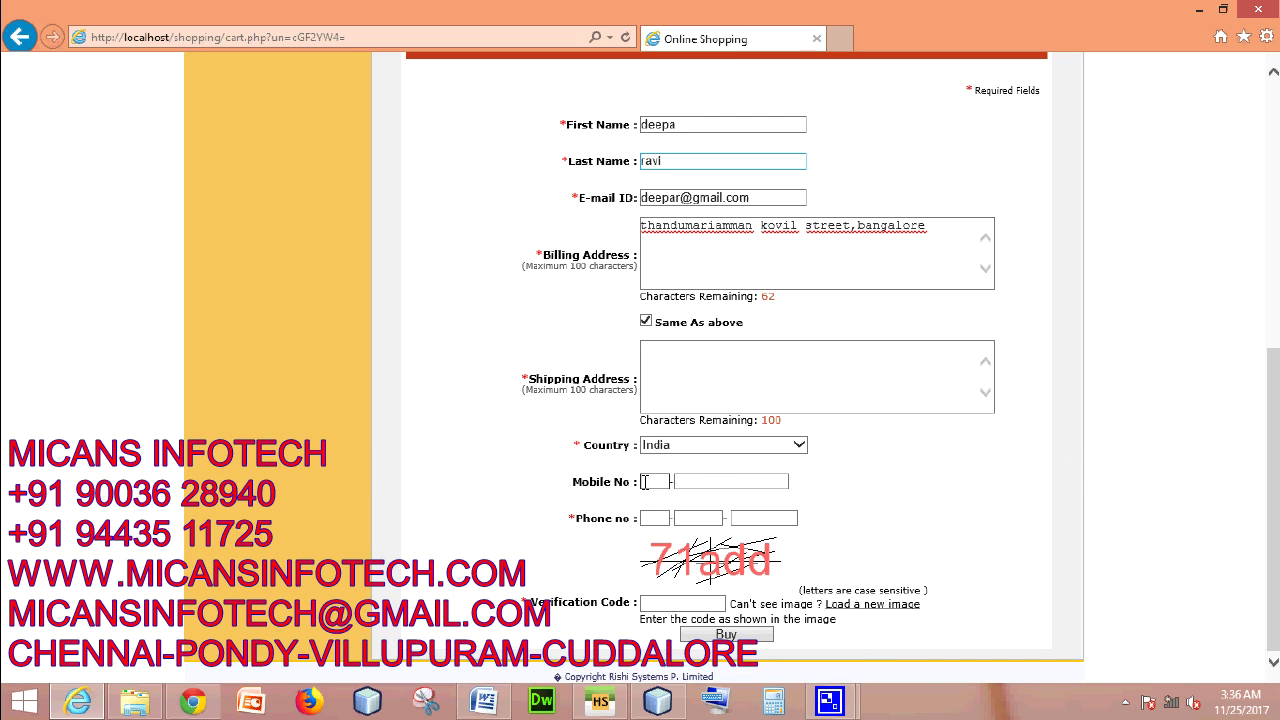
{"action": "key", "text": "Tab"}
{"action": "type", "text": "9514"}
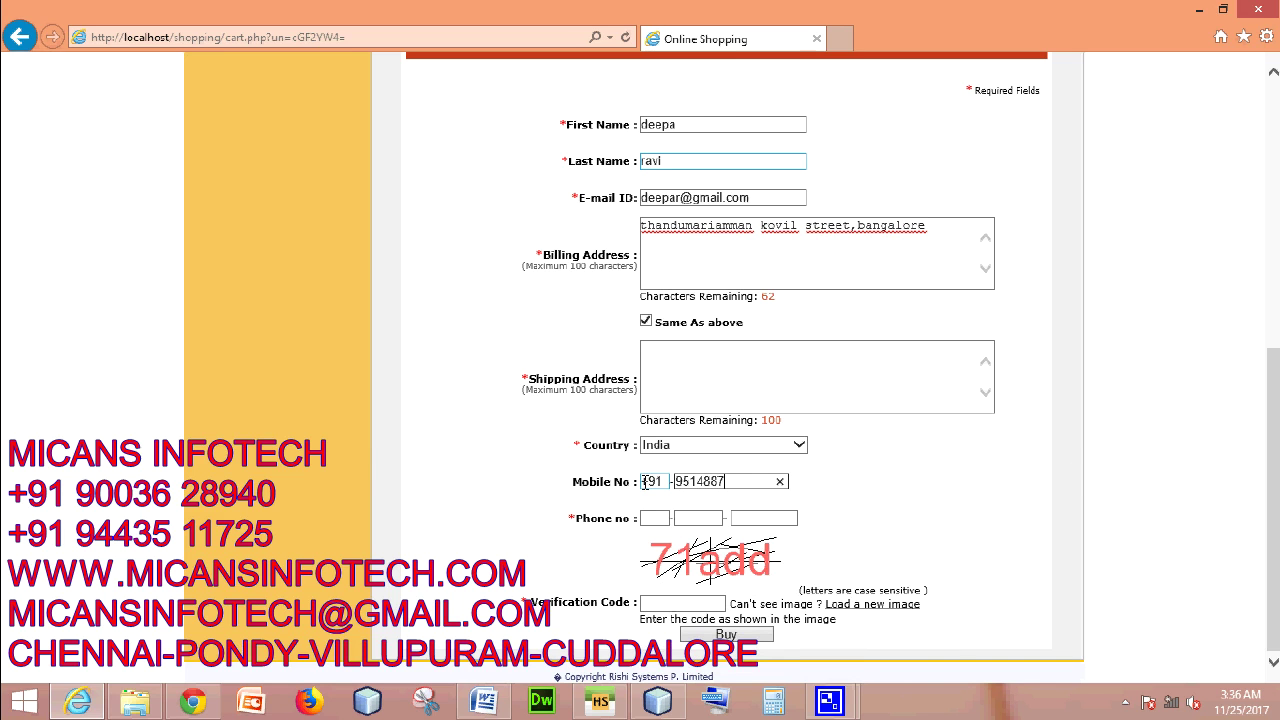
{"action": "key", "text": "Tab"}
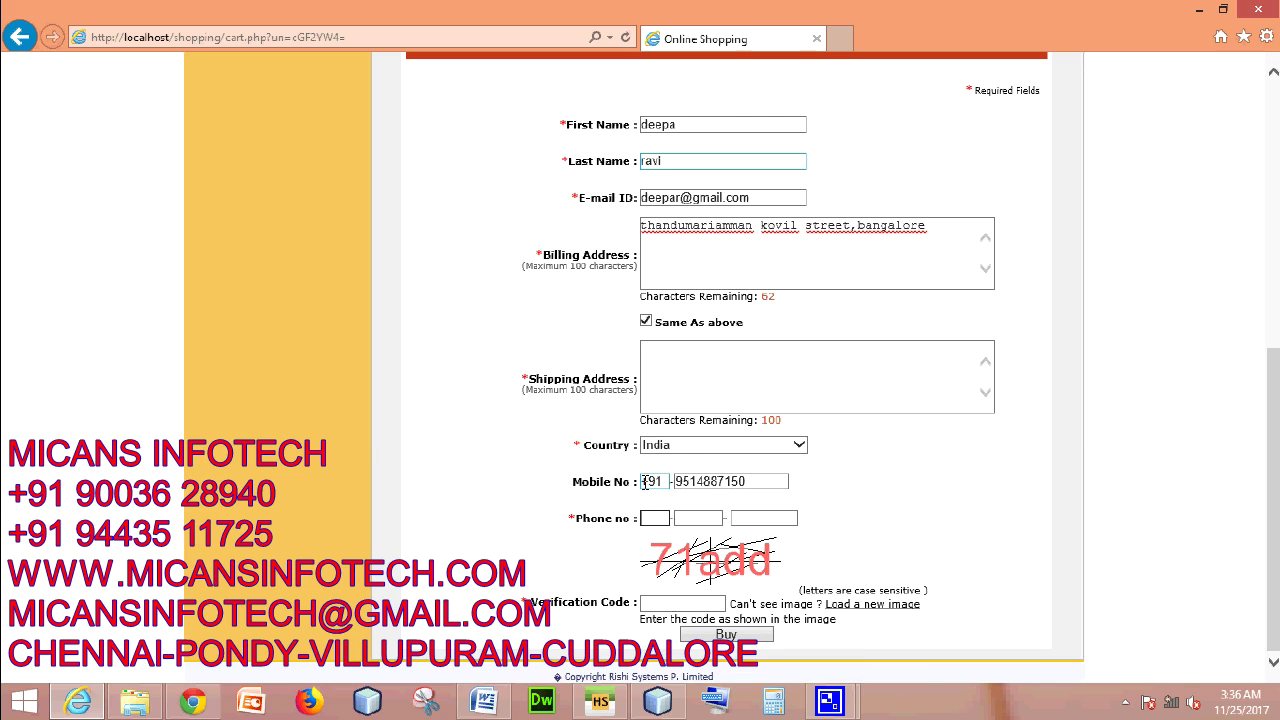
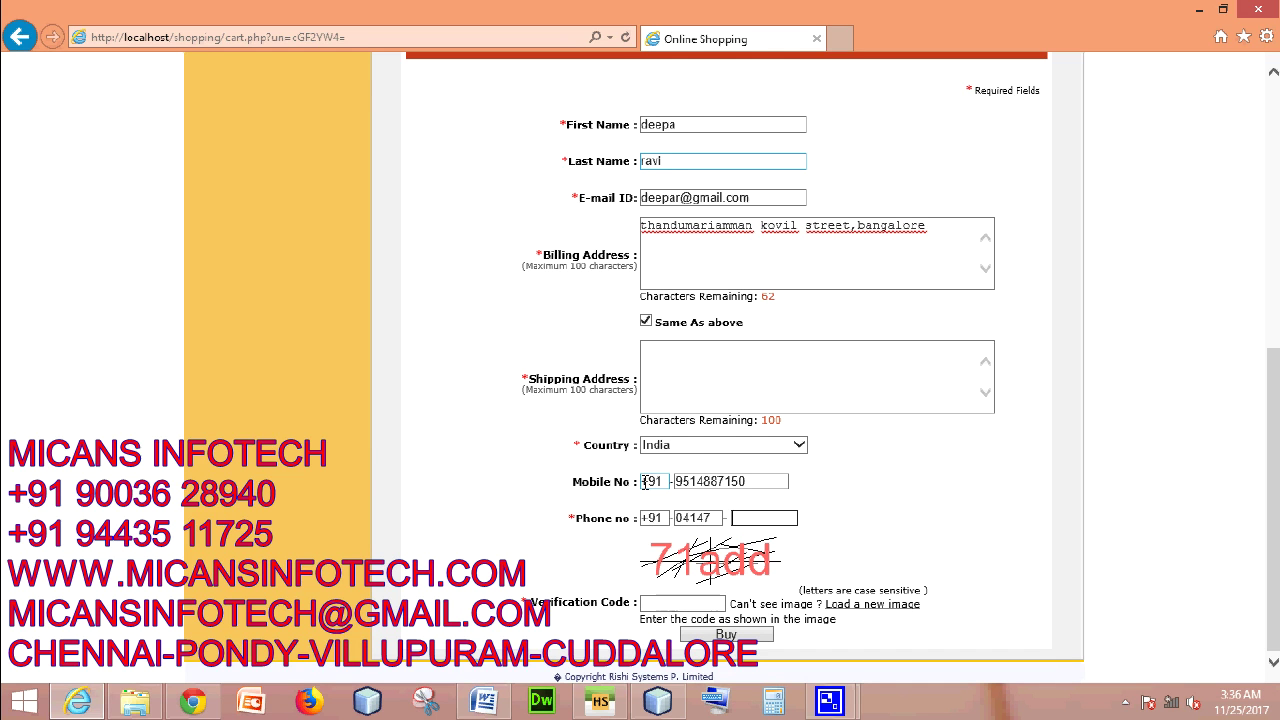
{"action": "left_click", "coordinate": [656, 604]}
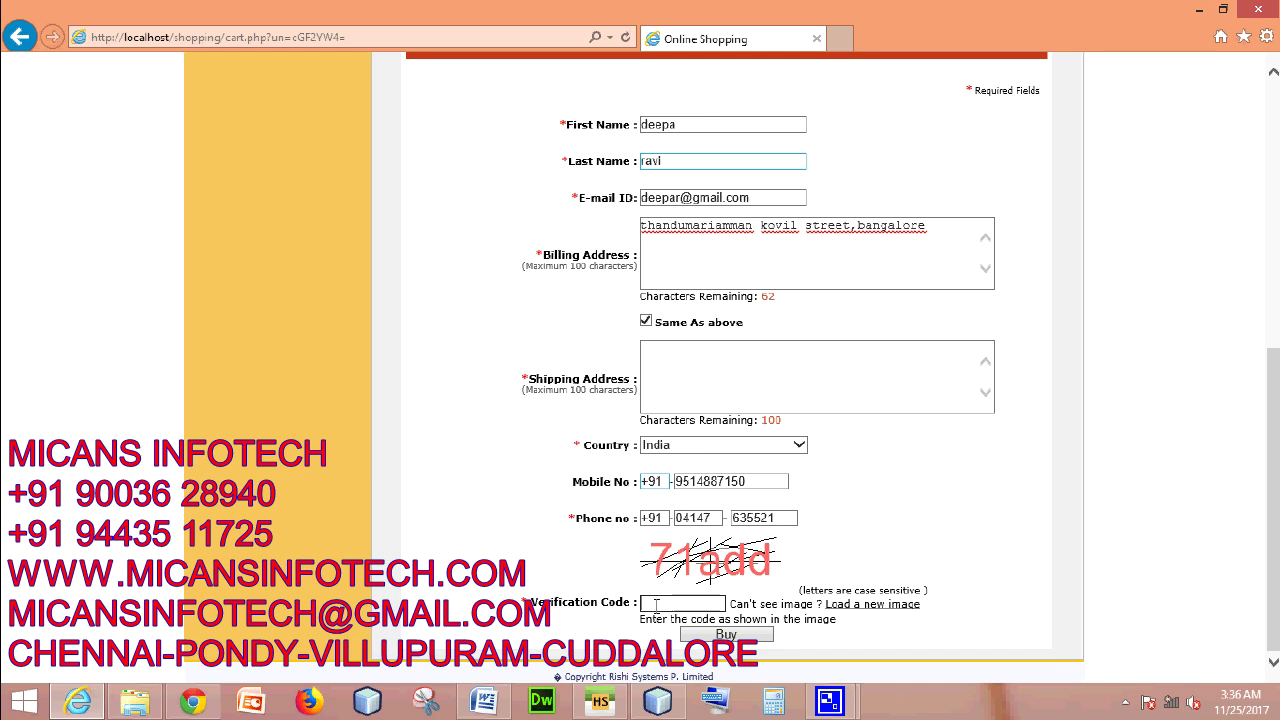
{"action": "type", "text": "71add"}
- Submit the Buy order twice and dismiss both mail-failure alerts to get the Thank You message
{"action": "left_click", "coordinate": [705, 636]}
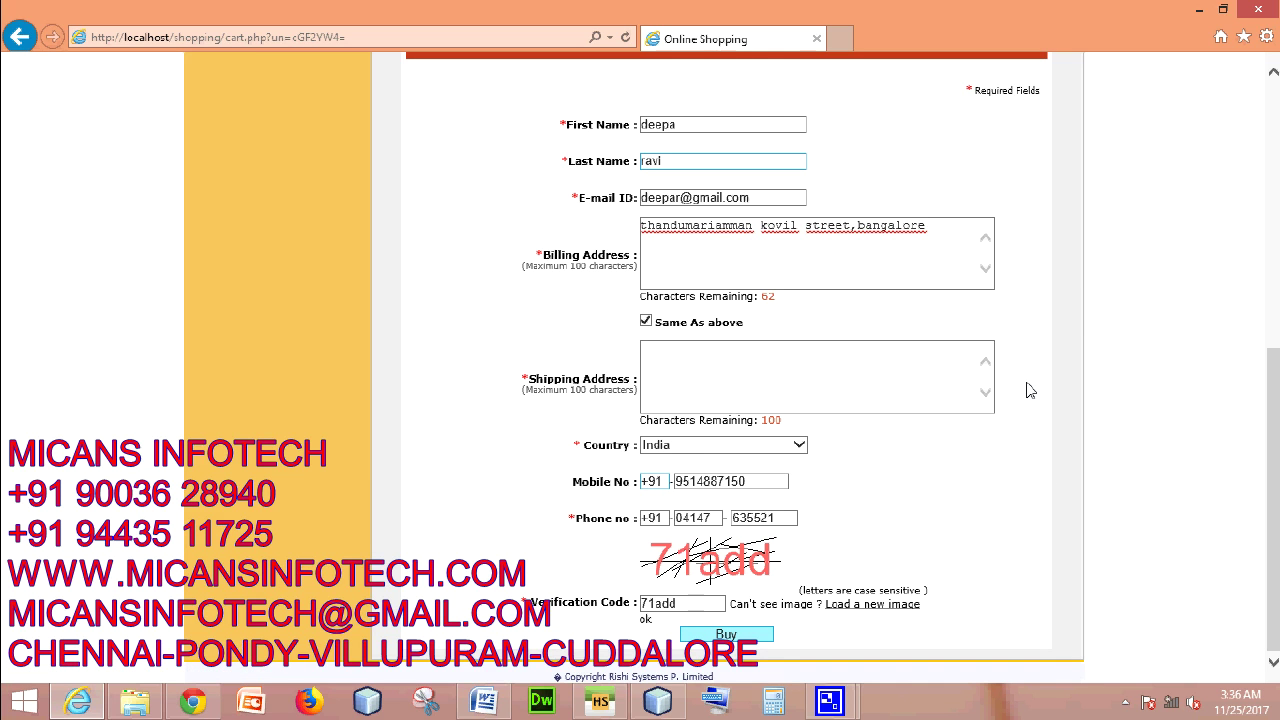
{"action": "left_click", "coordinate": [722, 638]}
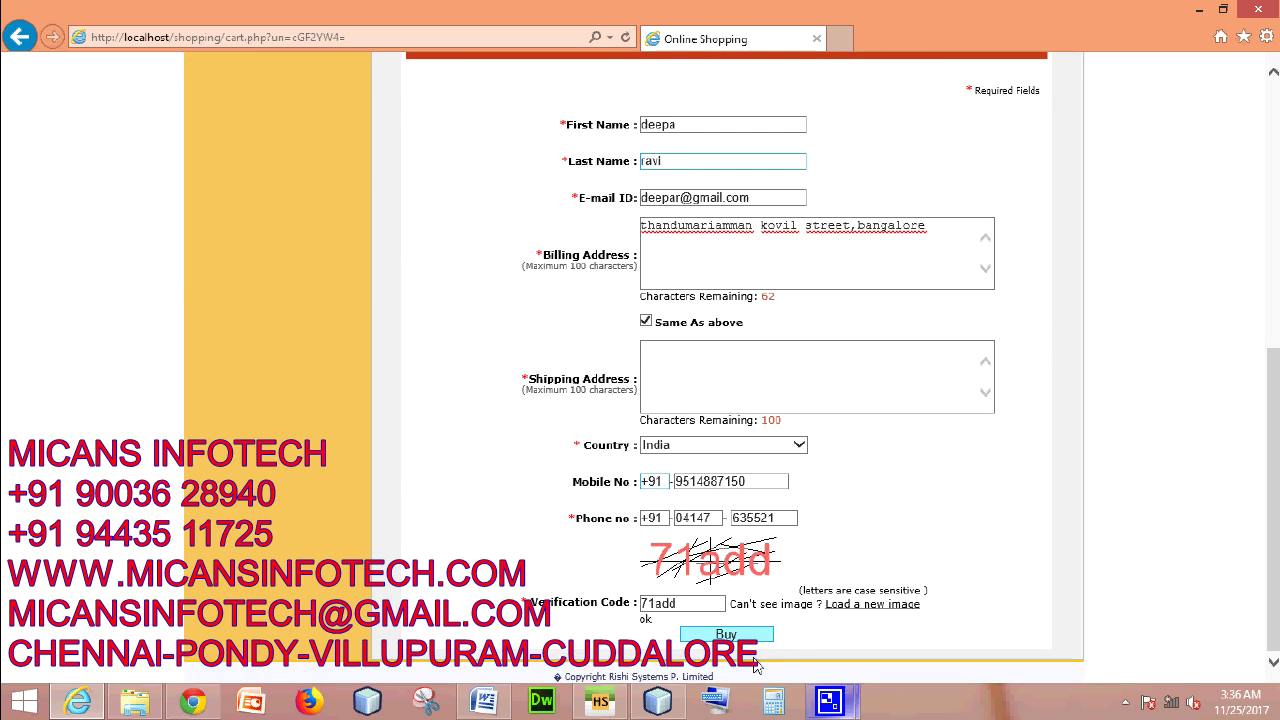
{"action": "mouse_move", "coordinate": [838, 706]}
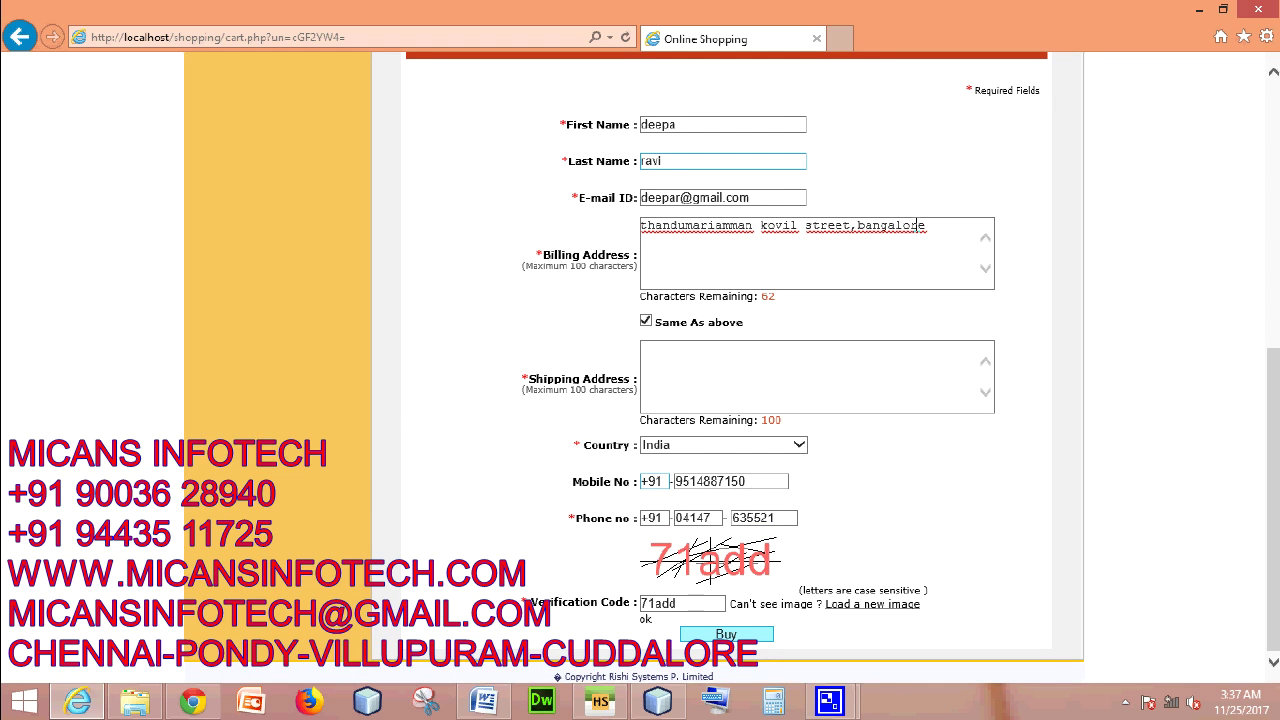
{"action": "scroll", "coordinate": [1026, 343], "scroll_direction": "up", "scroll_amount": 5}
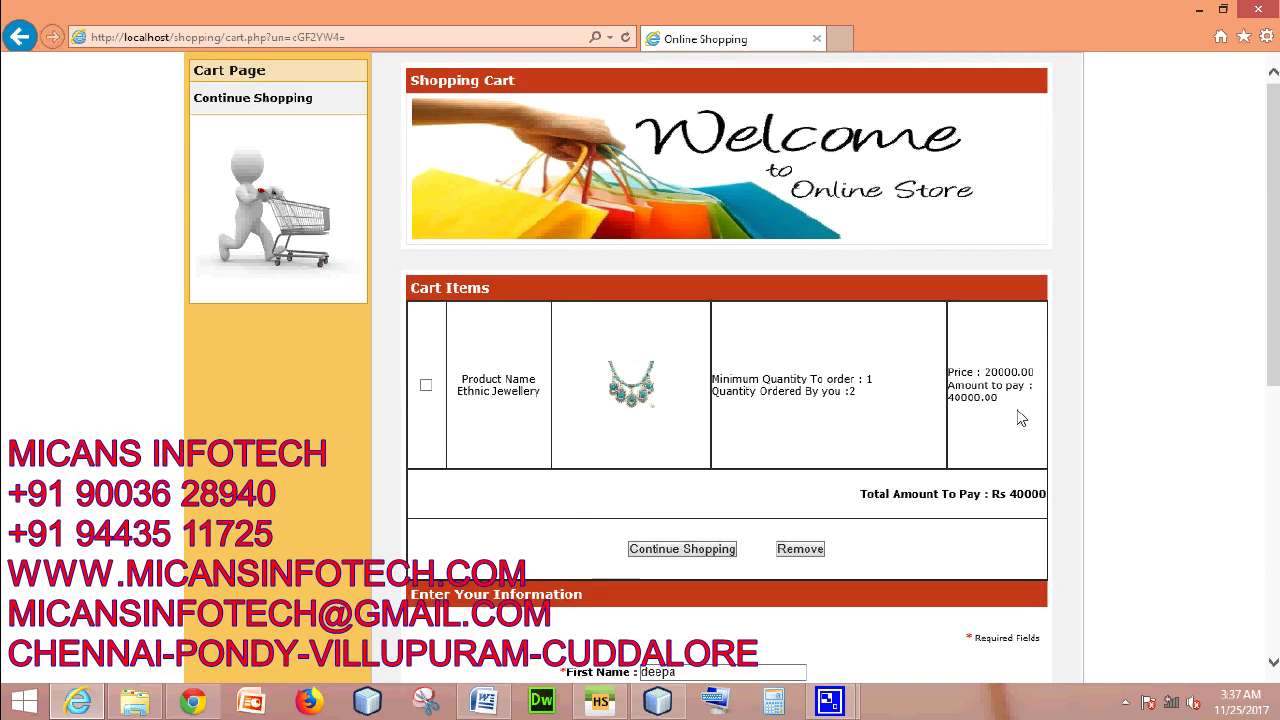
{"action": "scroll", "coordinate": [1006, 477], "scroll_direction": "down", "scroll_amount": 5}
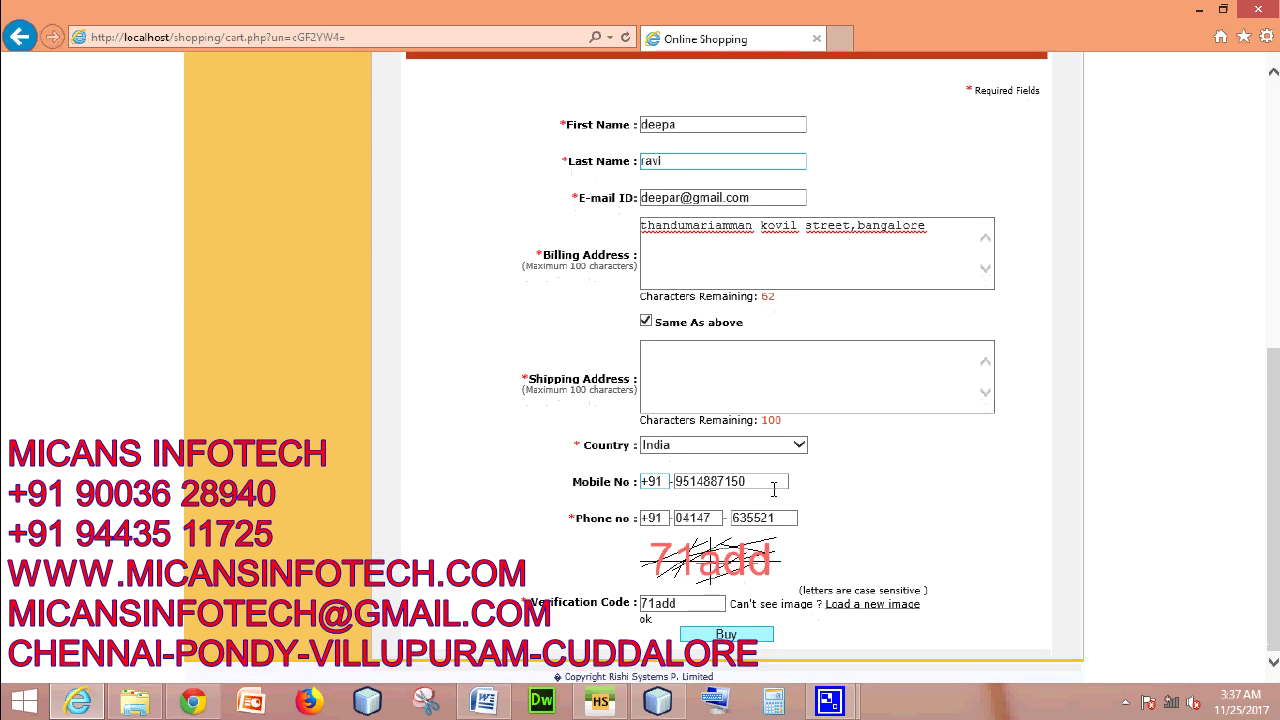
{"action": "left_click", "coordinate": [726, 636]}
{"action": "left_click", "coordinate": [743, 422]}
{"action": "left_click", "coordinate": [744, 422]}
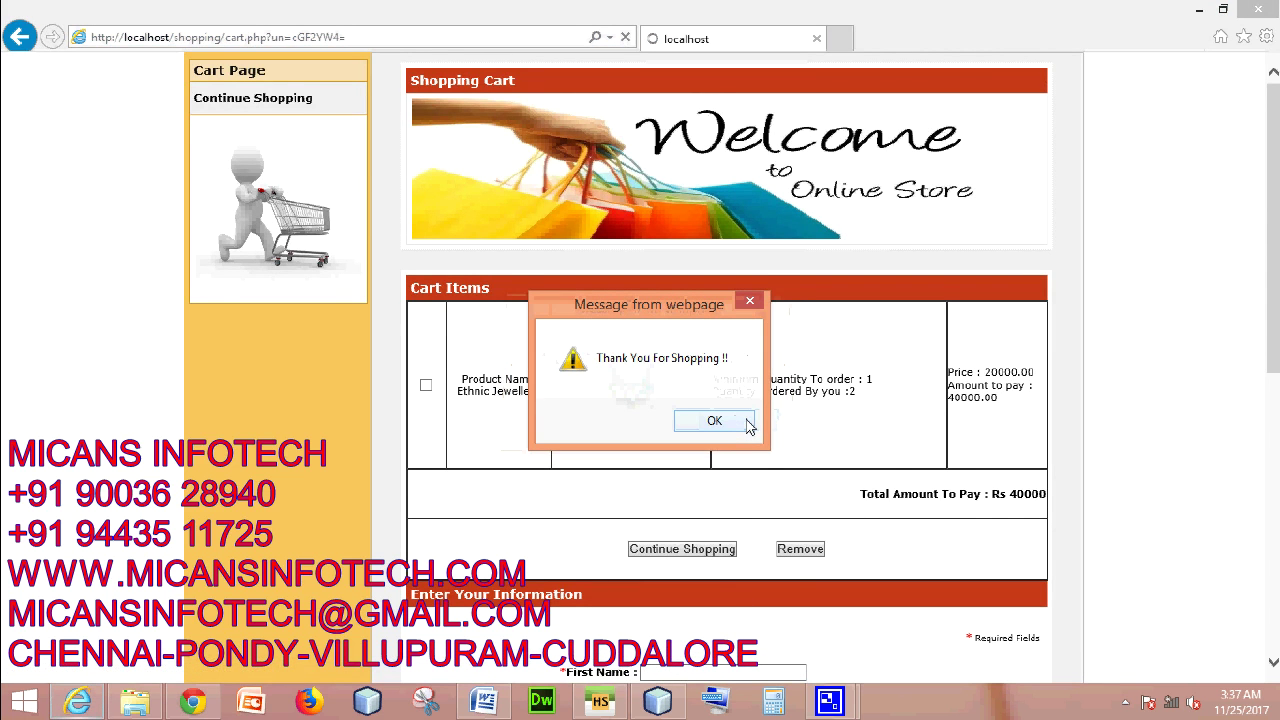
{"action": "left_click", "coordinate": [731, 425]}
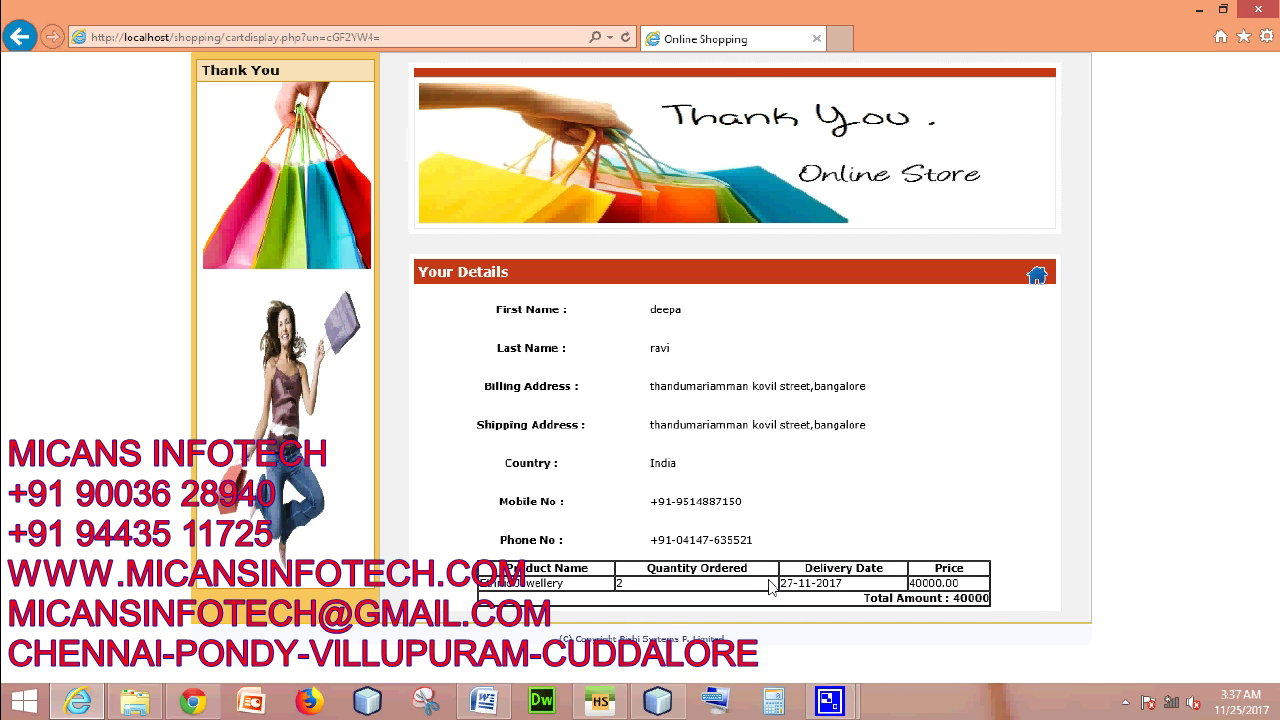
{"action": "left_click_drag", "start_coordinate": [850, 590], "coordinate": [768, 588]}
{"action": "left_click", "coordinate": [866, 588]}
{"action": "left_click_drag", "start_coordinate": [958, 600], "coordinate": [1026, 602]}
{"action": "left_click", "coordinate": [1017, 606]}
- Step back through browser history to the cart and Tribal Jewelery pages, dismissing each alert
{"action": "right_click", "coordinate": [22, 53]}
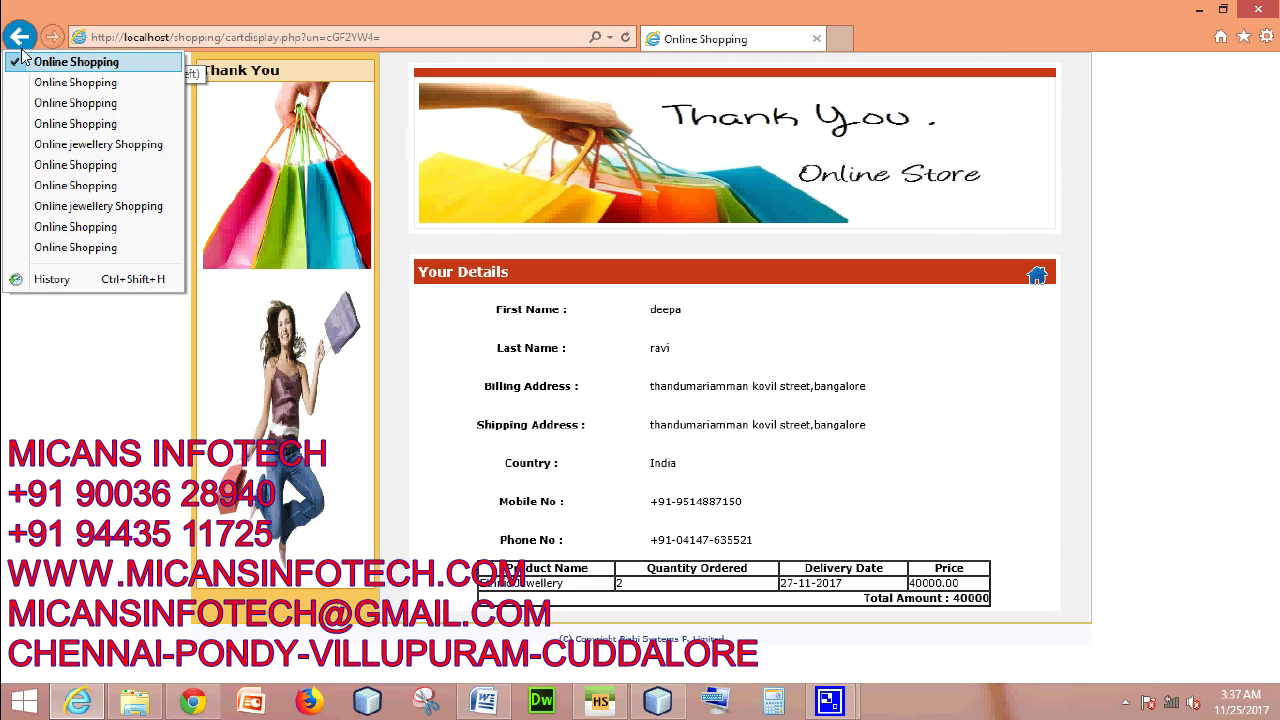
{"action": "left_click", "coordinate": [1038, 276]}
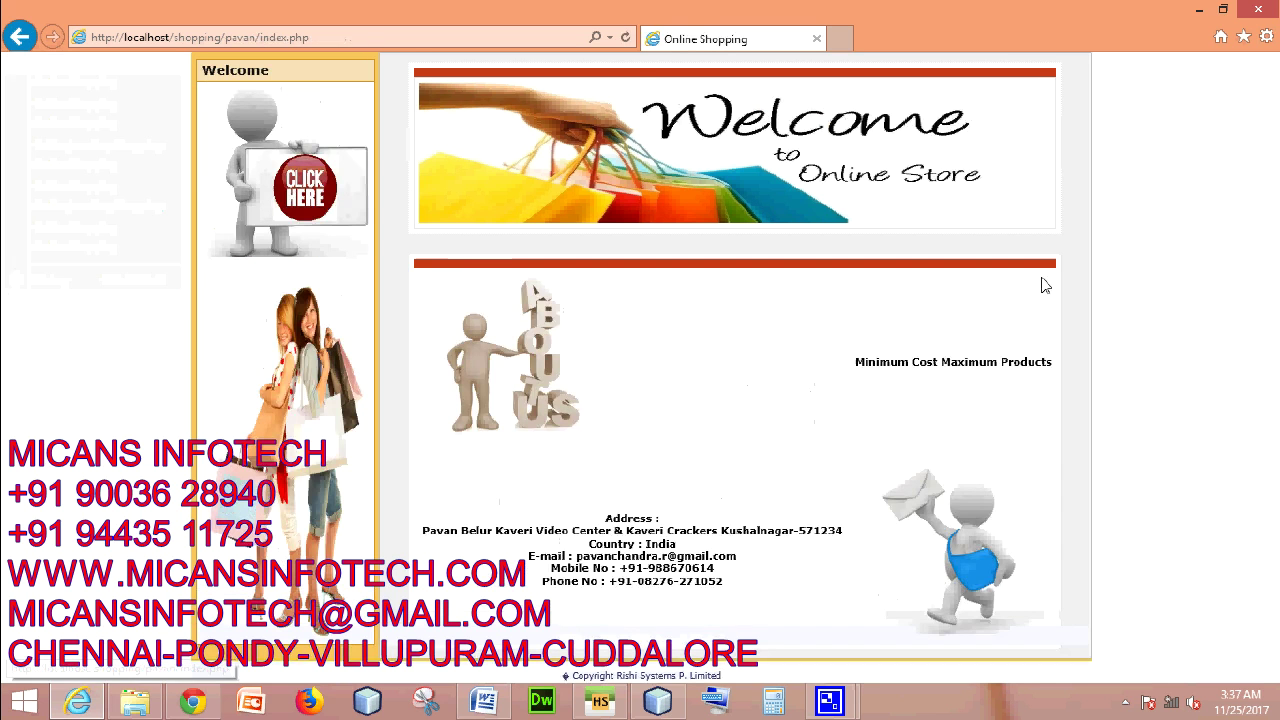
{"action": "left_click", "coordinate": [22, 48]}
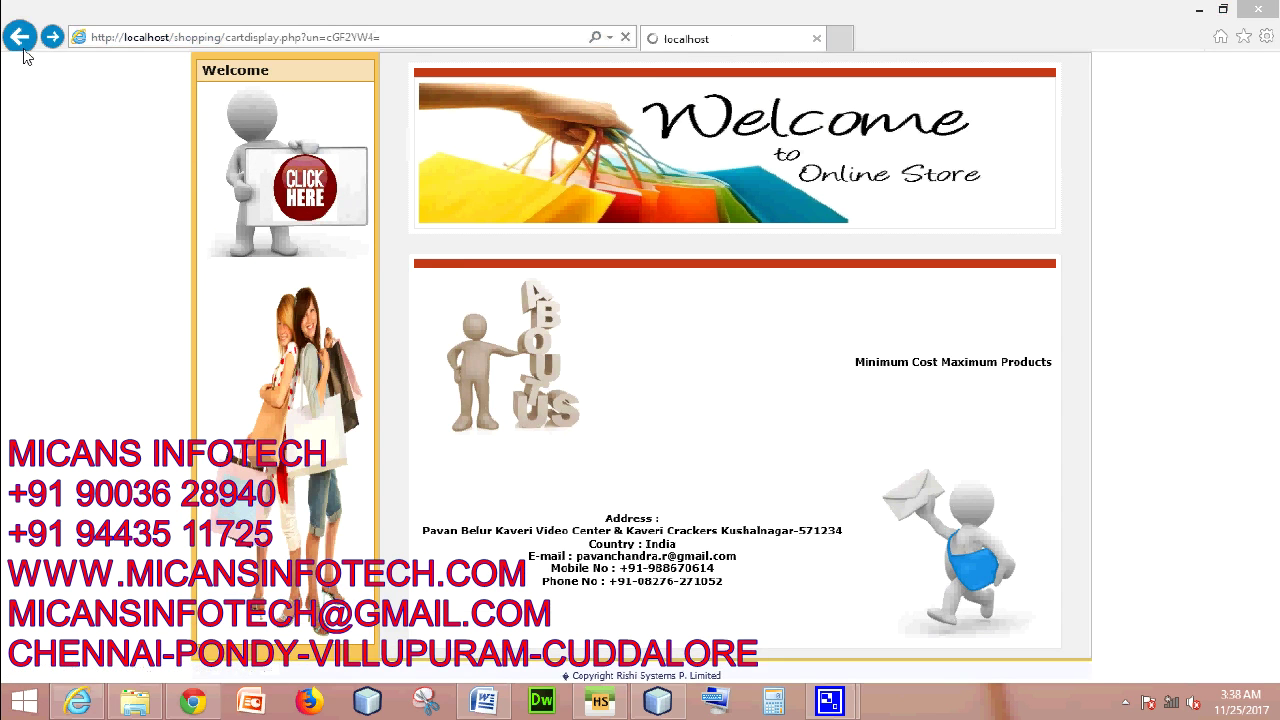
{"action": "left_click", "coordinate": [764, 424]}
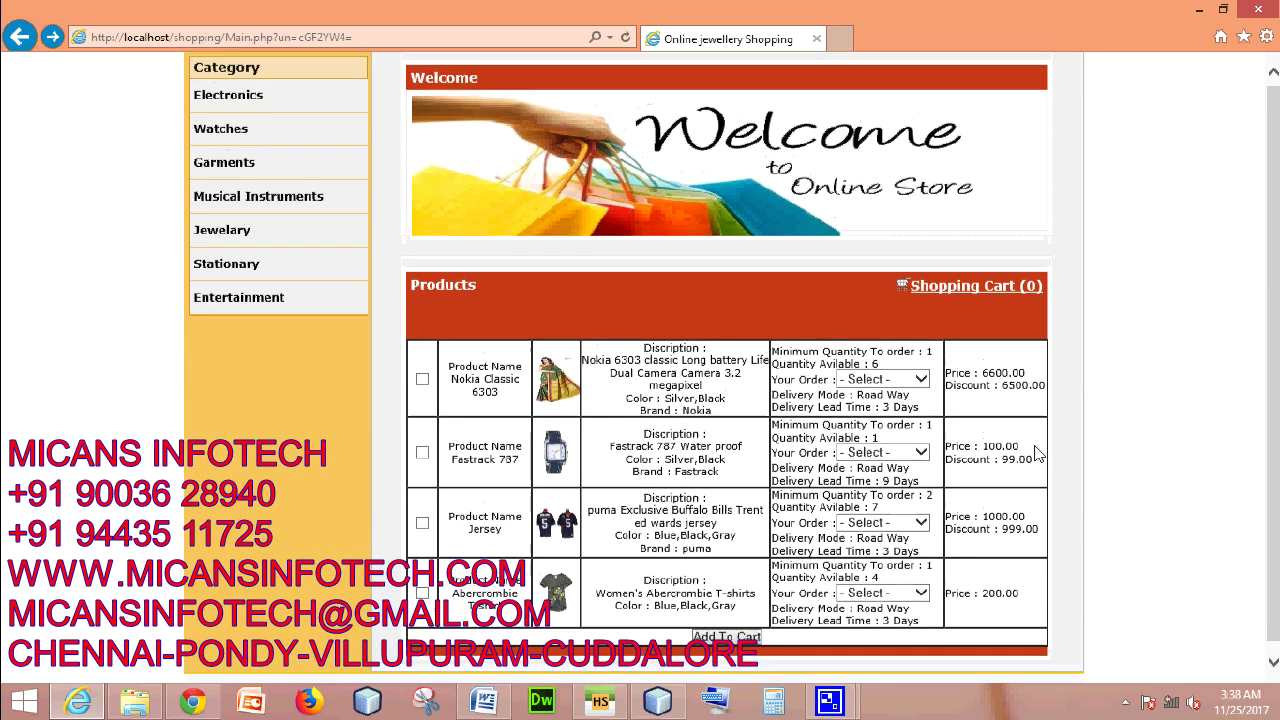
{"action": "left_click", "coordinate": [726, 637]}
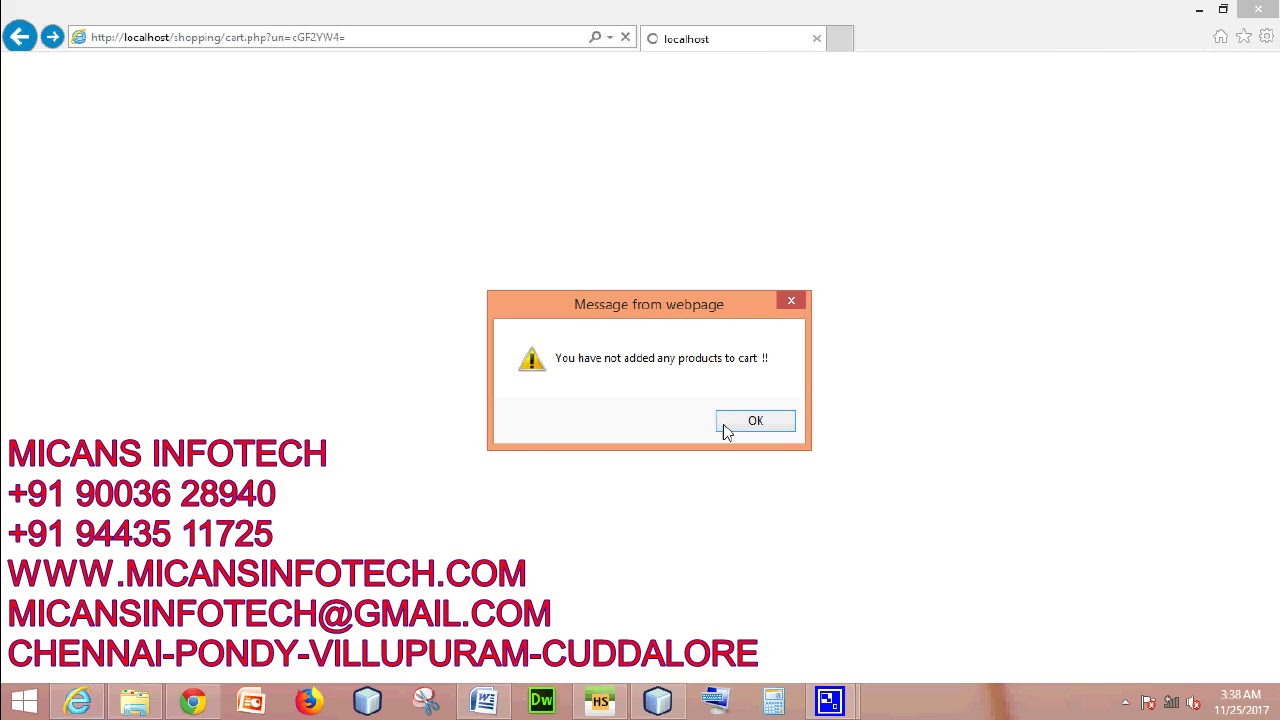
{"action": "left_click", "coordinate": [788, 426]}
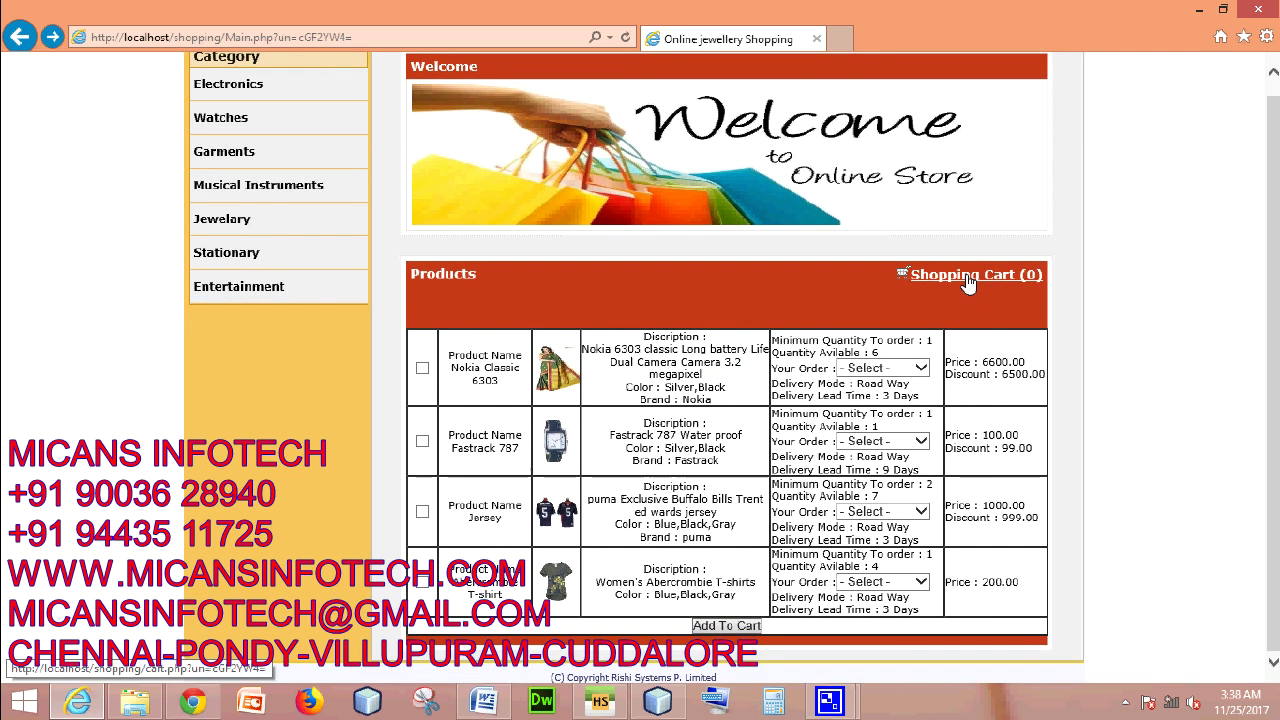
{"action": "left_click", "coordinate": [52, 37]}
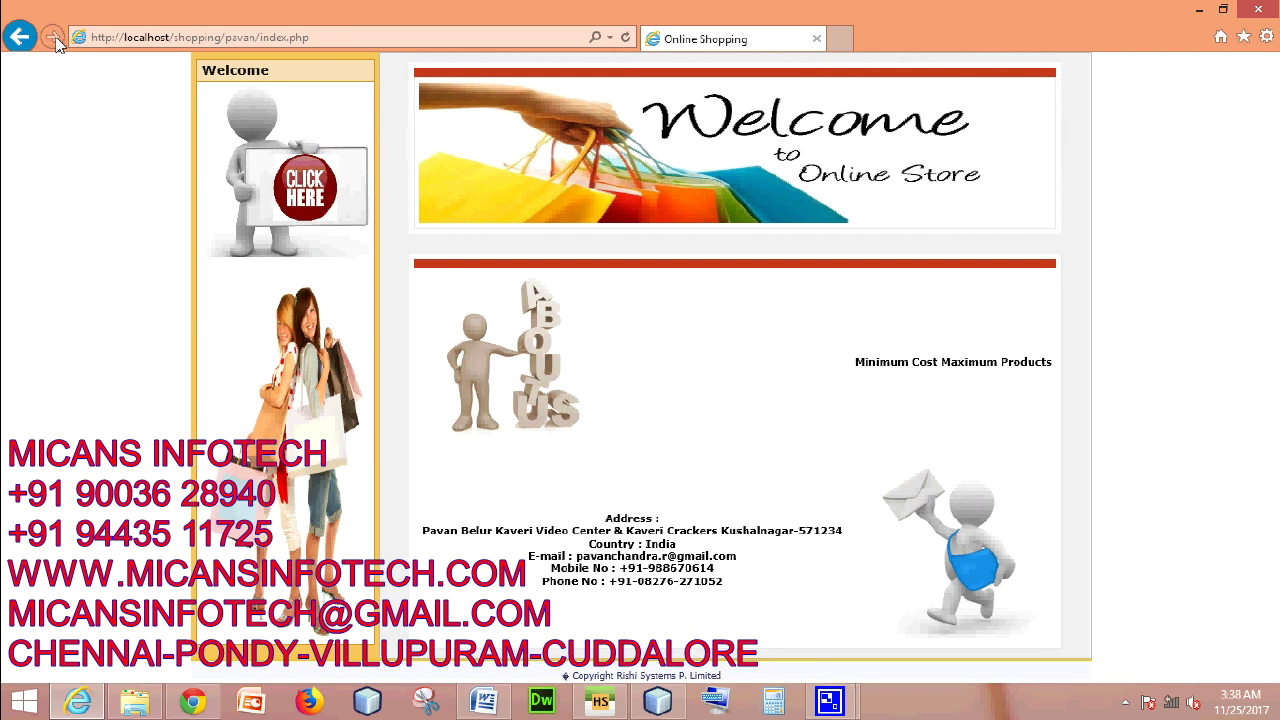
{"action": "left_click", "coordinate": [20, 38]}
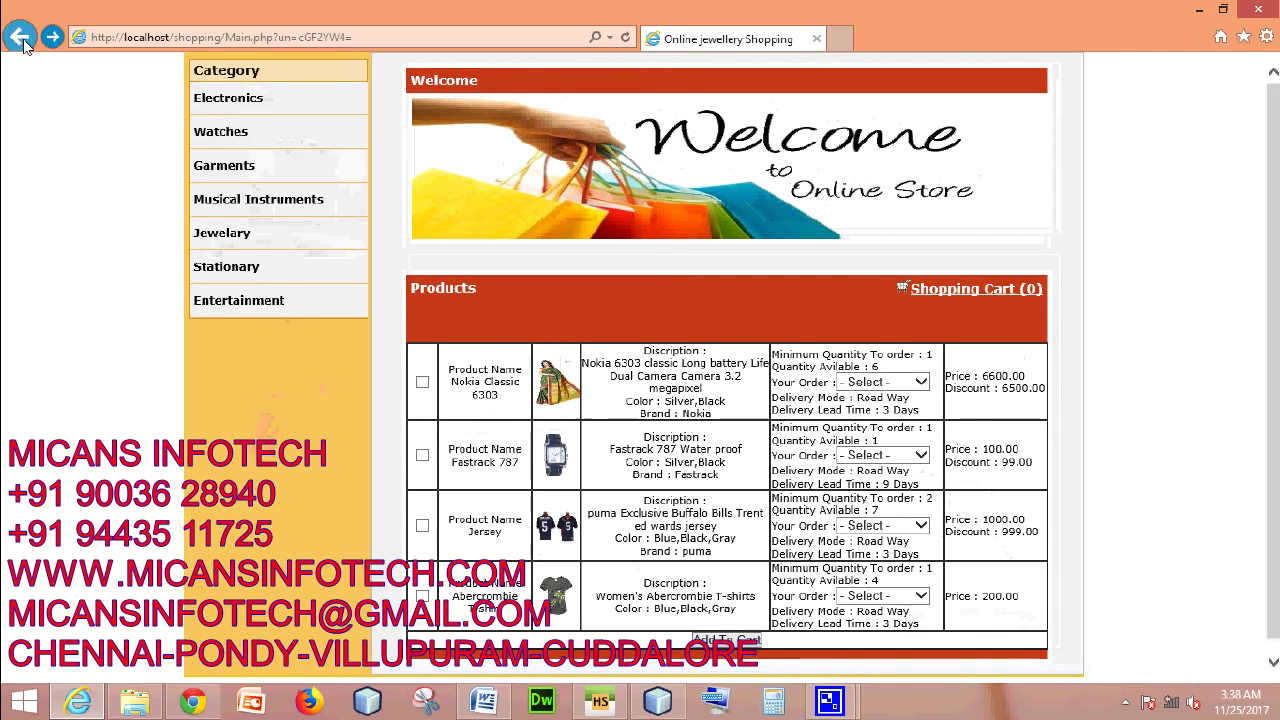
{"action": "left_click", "coordinate": [22, 40]}
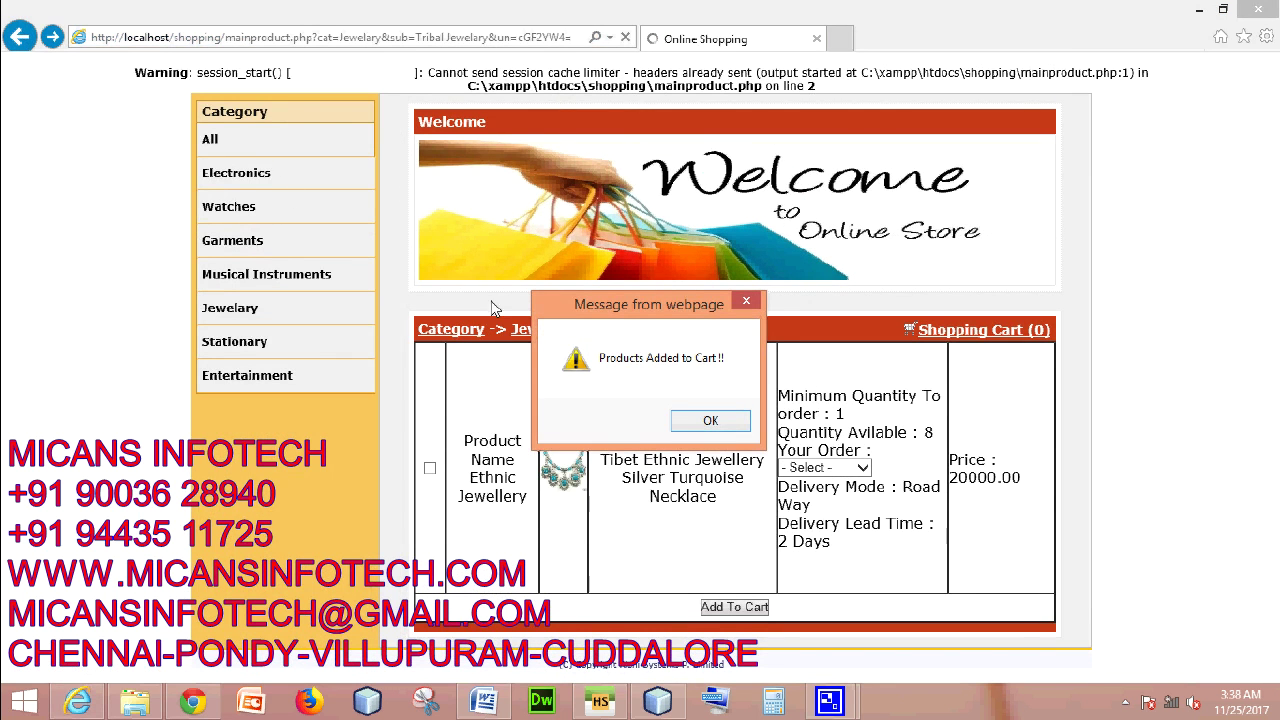
{"action": "left_click", "coordinate": [709, 423]}
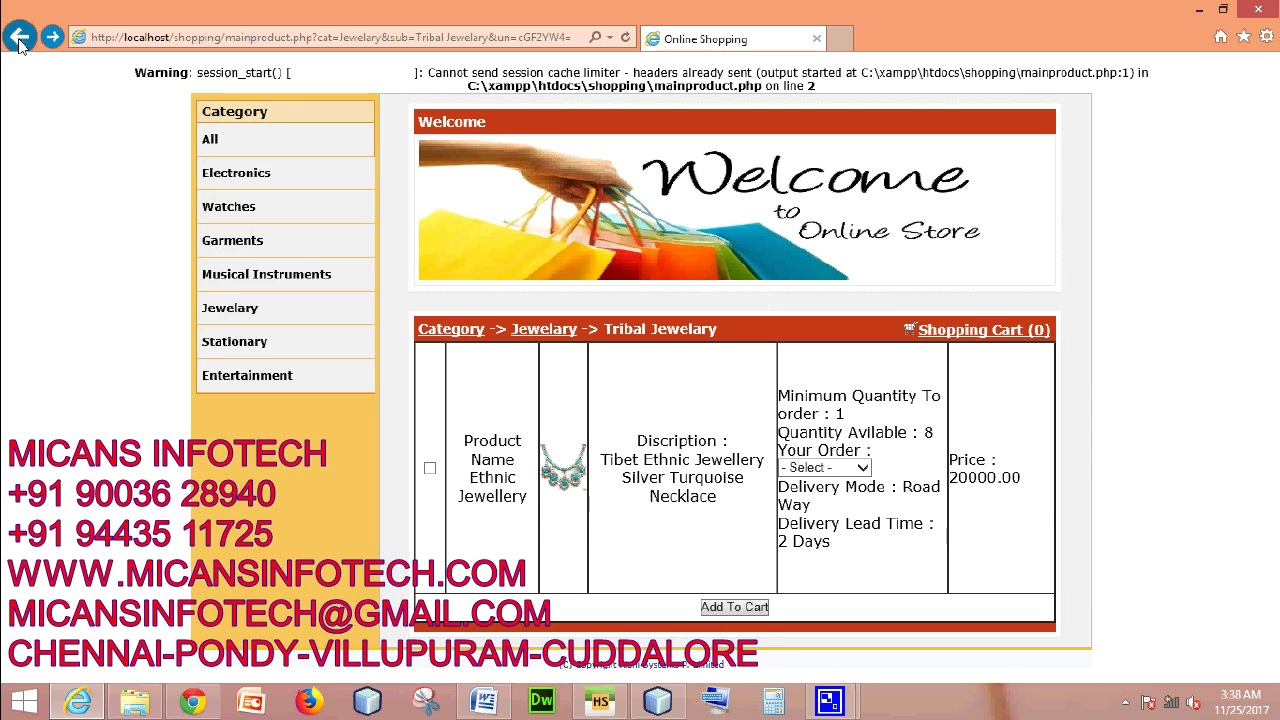
- Jump further back in history to reach the Login Page and start on the user name
{"action": "right_click", "coordinate": [20, 40]}
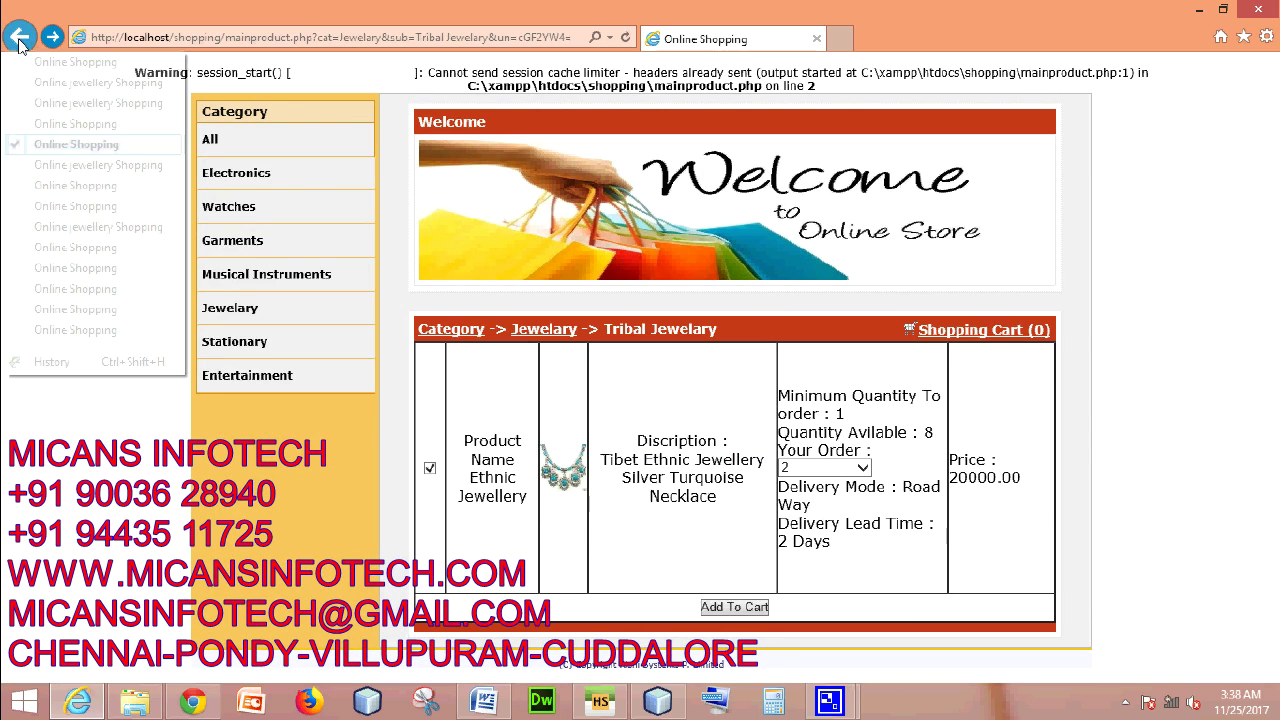
{"action": "left_click", "coordinate": [108, 330]}
{"action": "left_click", "coordinate": [15, 38]}
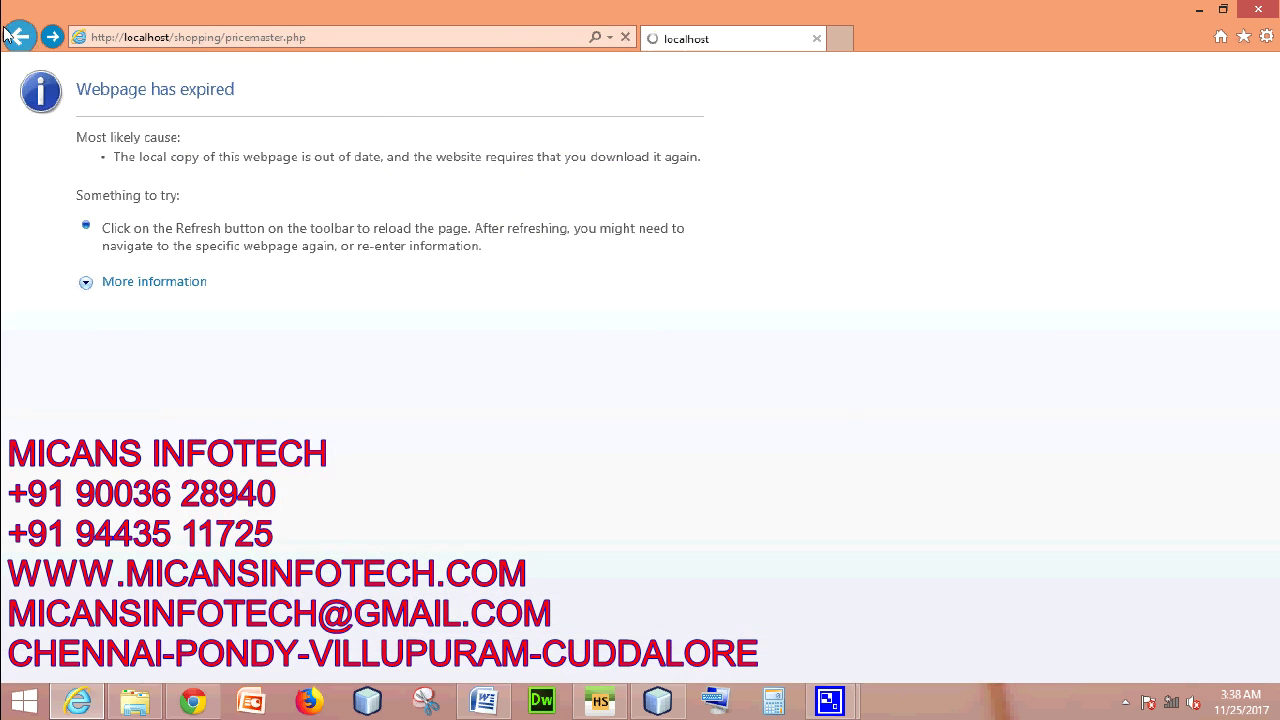
{"action": "left_click", "coordinate": [808, 427]}
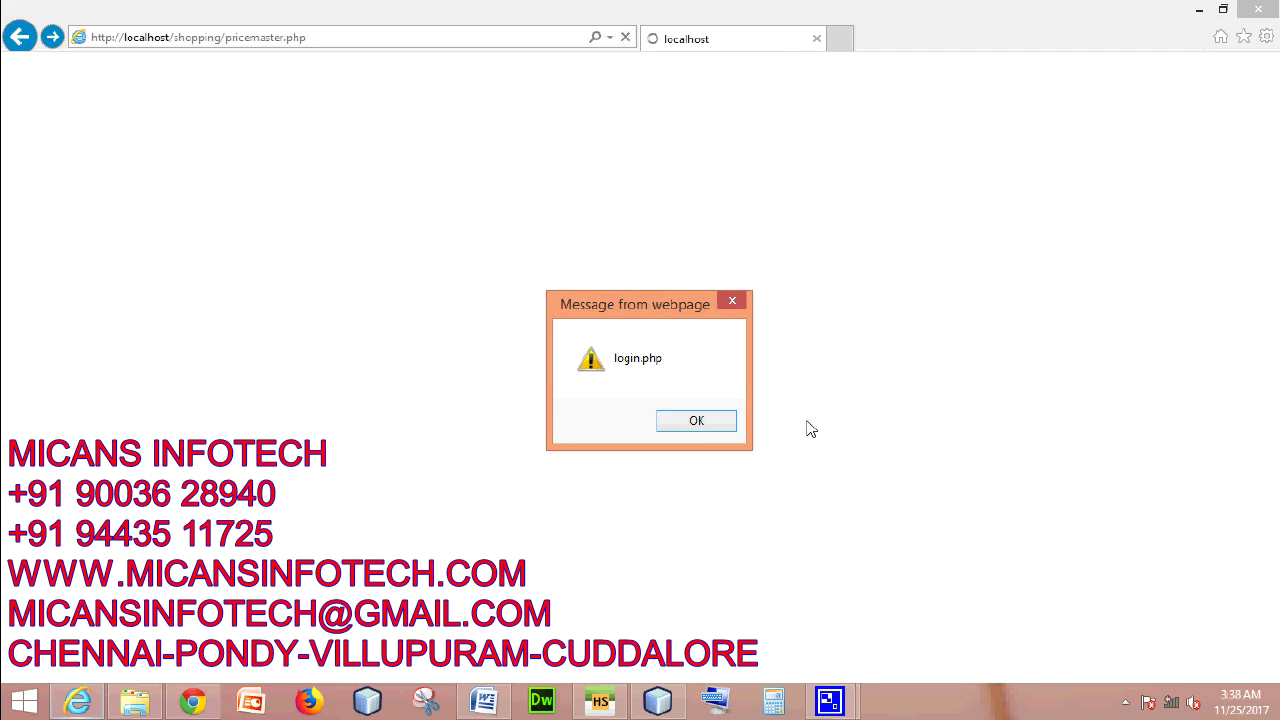
{"action": "left_click", "coordinate": [685, 421]}
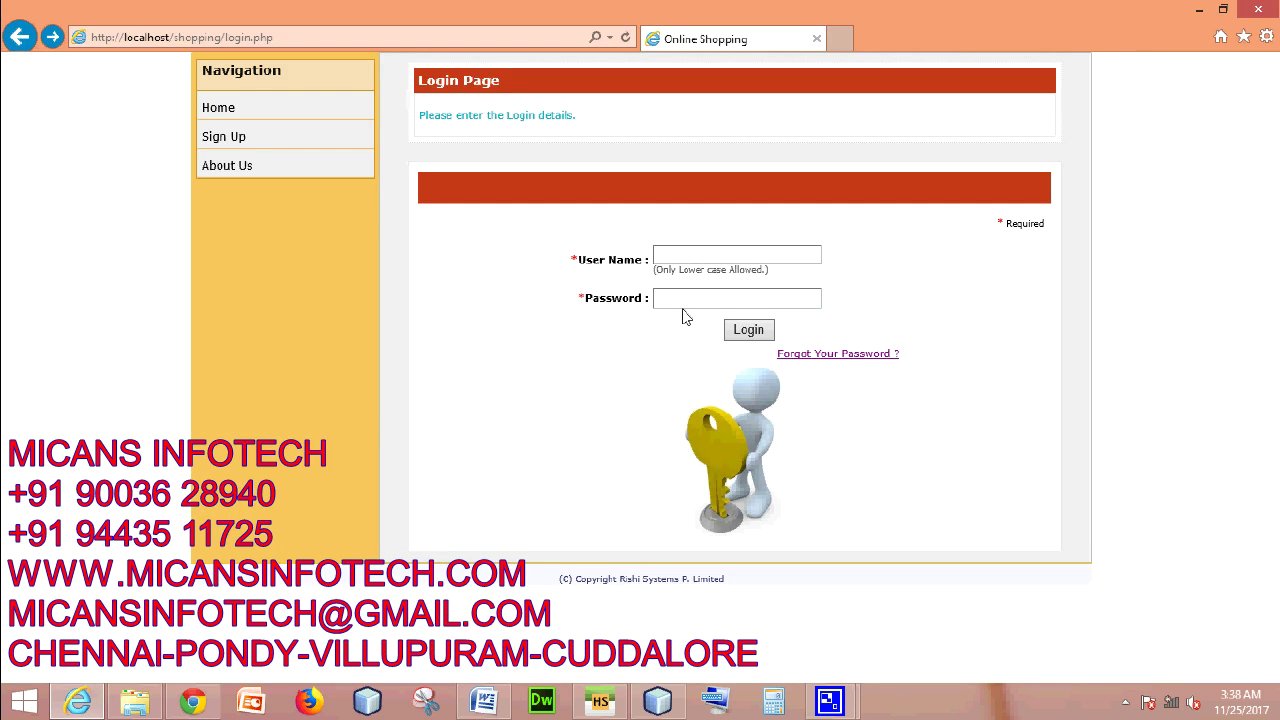
{"action": "left_click", "coordinate": [697, 260]}
- Log in with the vendor's user name and password
{"action": "type", "text": "pava"}
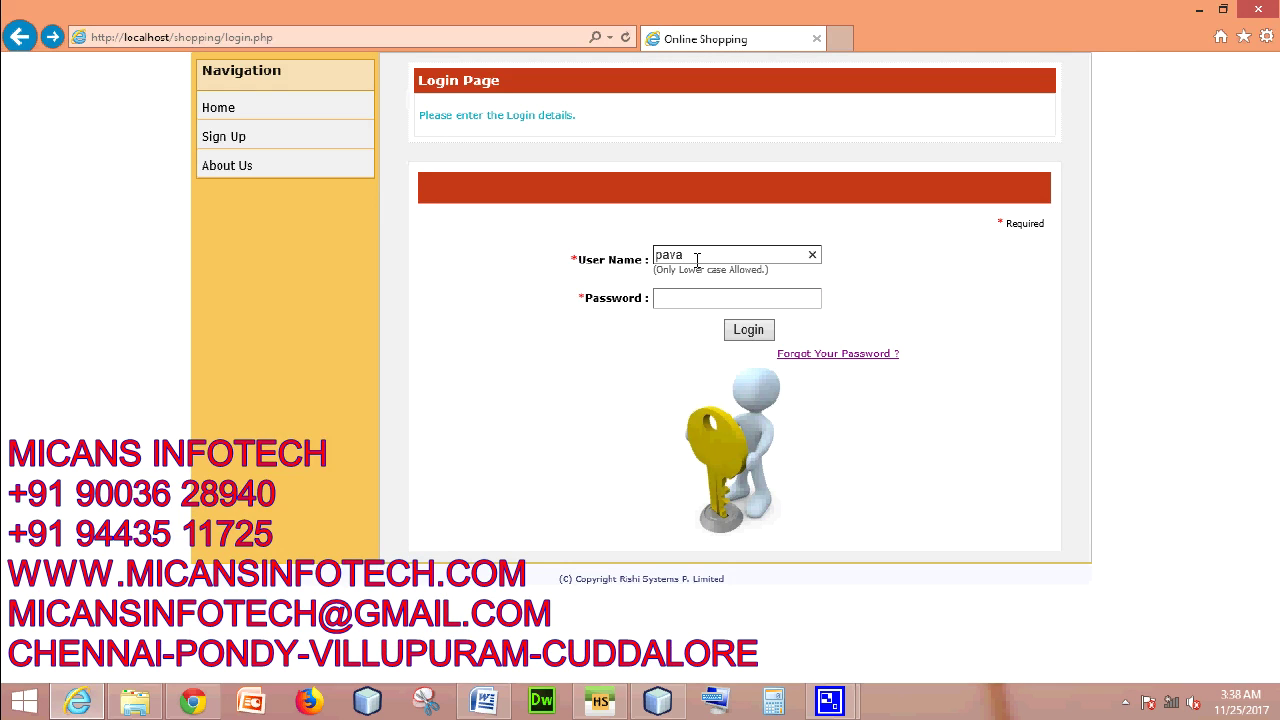
{"action": "type", "text": "mnn"}
{"action": "key", "text": "Tab"}
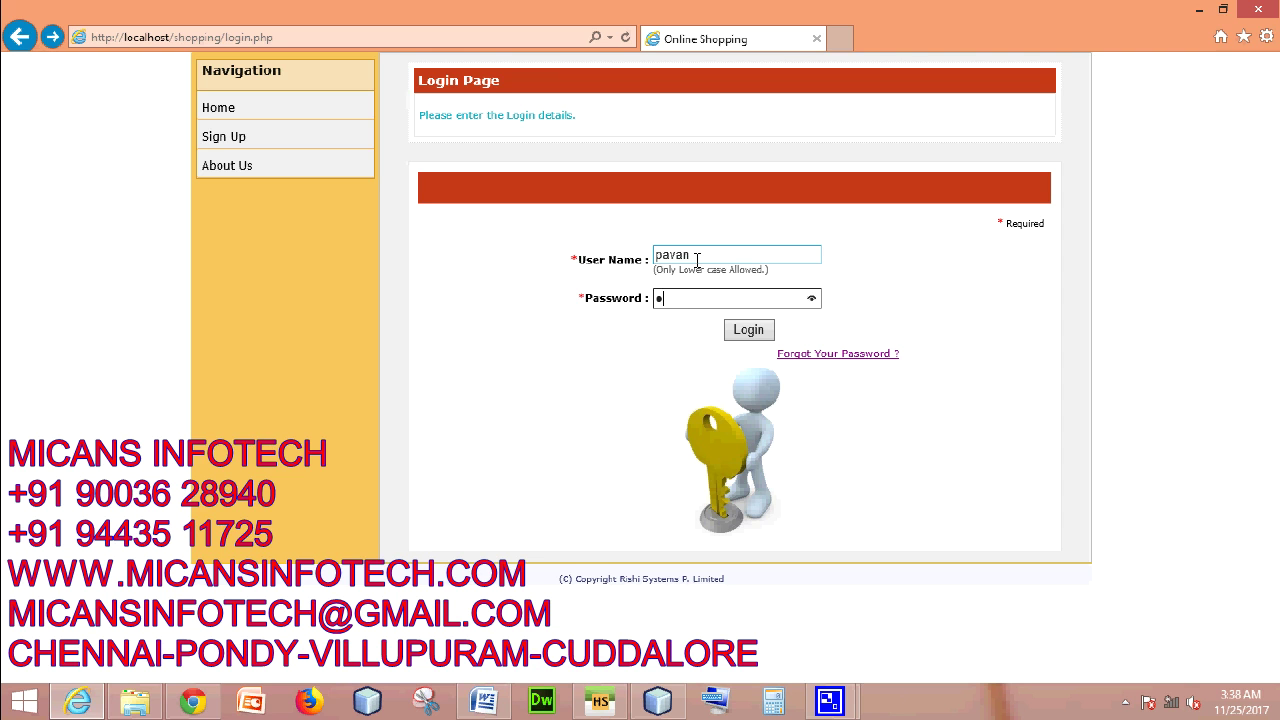
{"action": "left_click", "coordinate": [735, 330]}
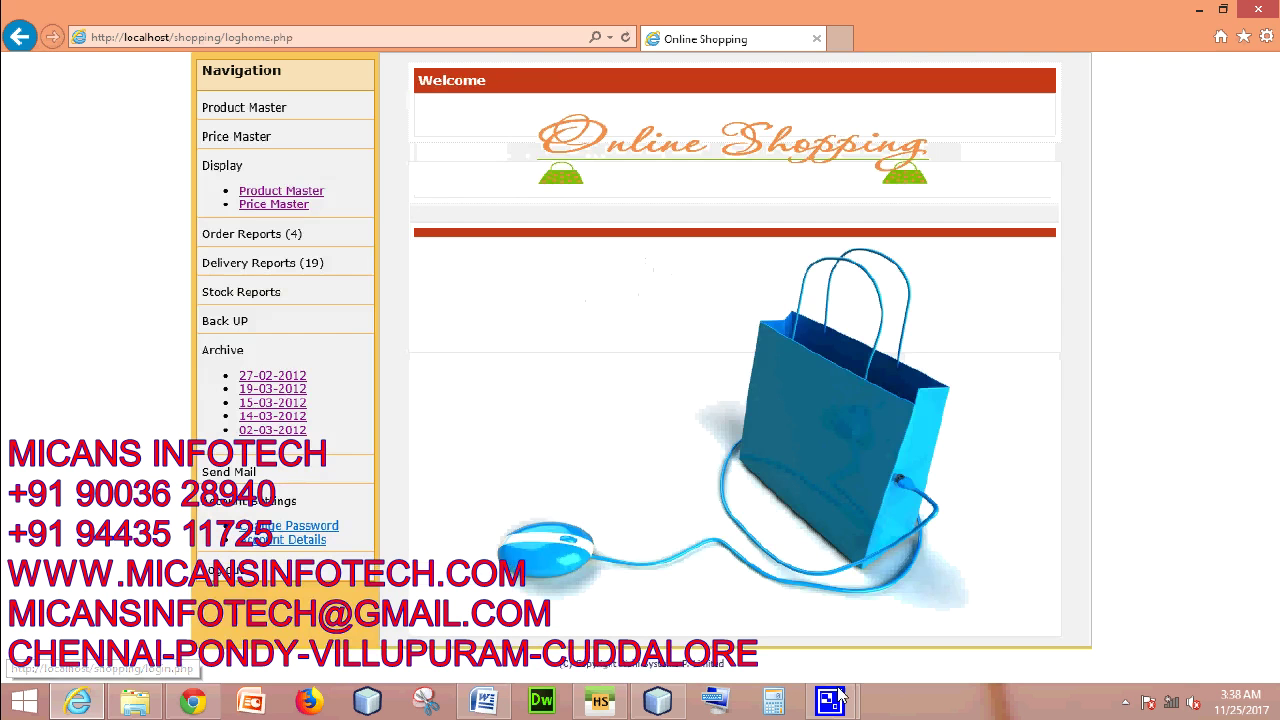
- Filter Order Reports to jel-2 on 25-11-2017 and mark that order Delivered
{"action": "left_click", "coordinate": [255, 236]}
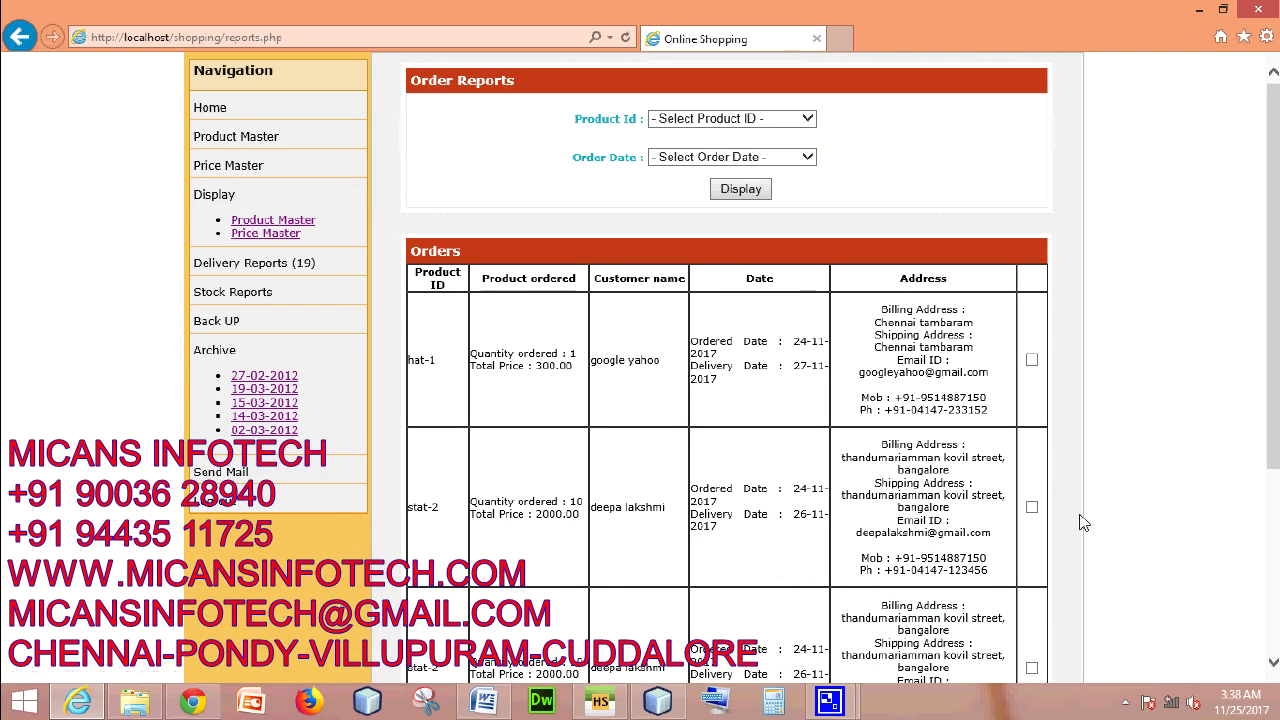
{"action": "left_click", "coordinate": [735, 122]}
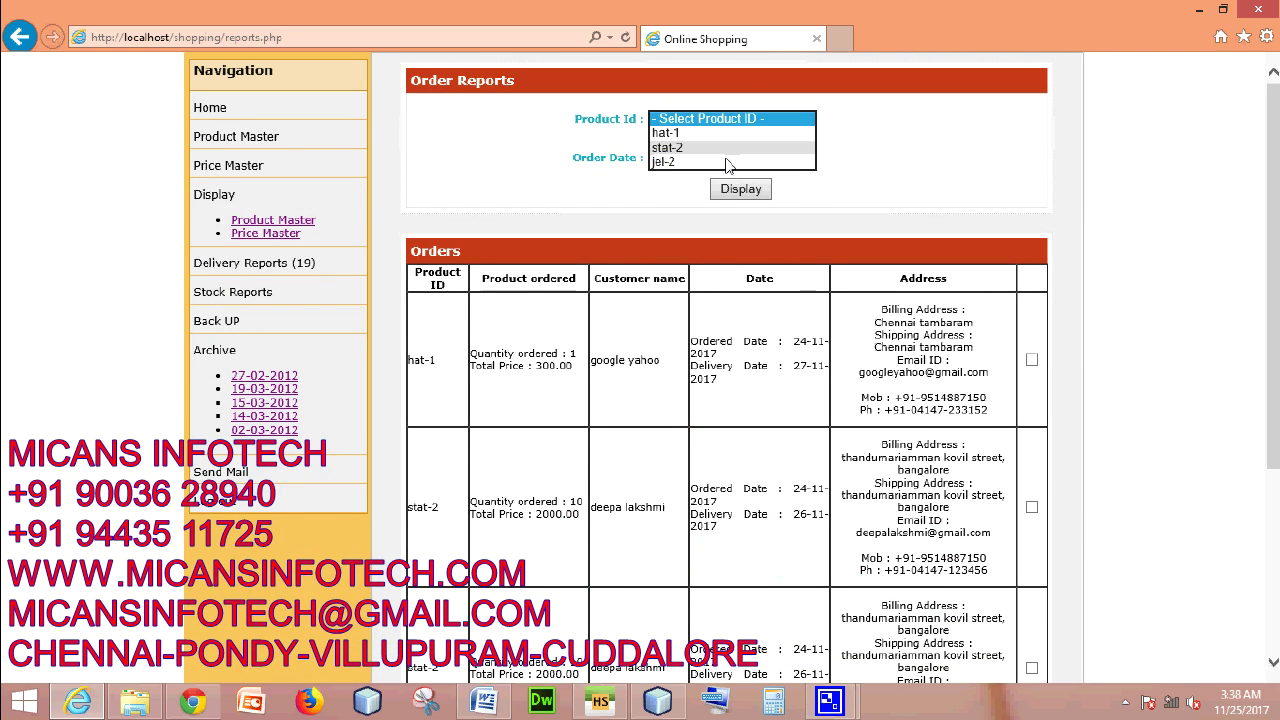
{"action": "left_click", "coordinate": [728, 160]}
{"action": "left_click", "coordinate": [730, 163]}
{"action": "left_click", "coordinate": [731, 174]}
{"action": "left_click", "coordinate": [738, 190]}
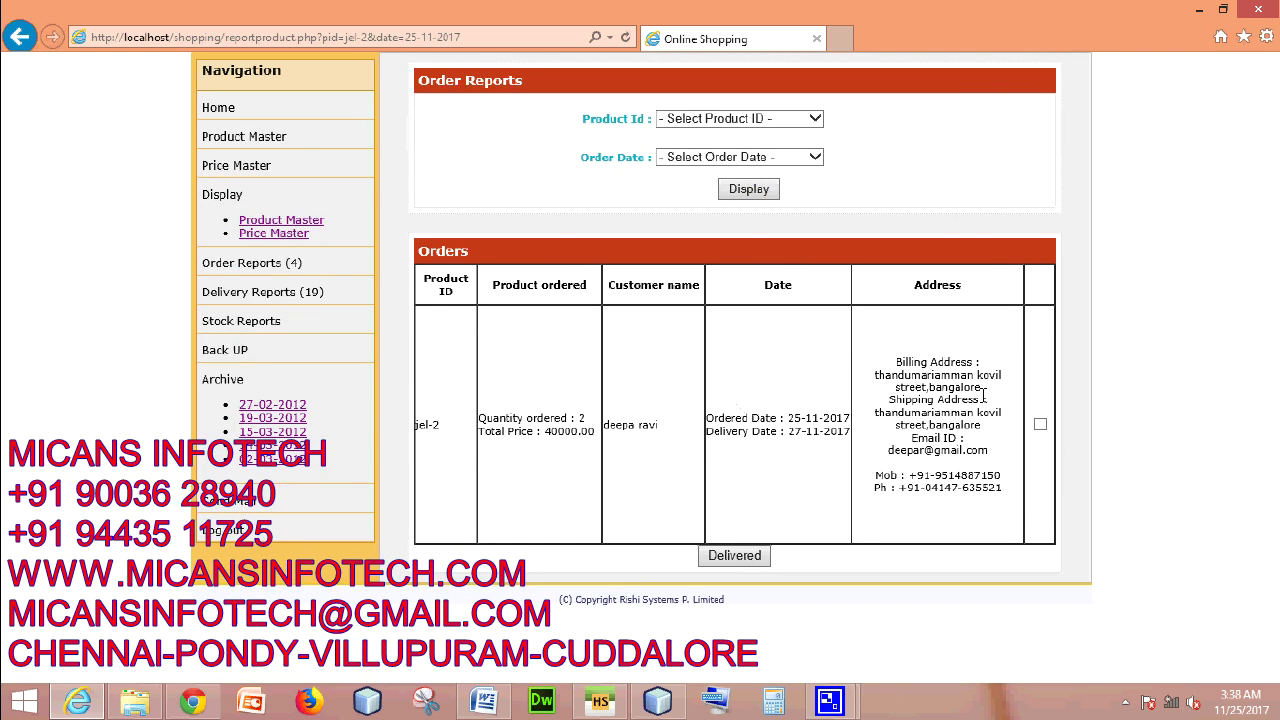
{"action": "left_click", "coordinate": [1040, 428]}
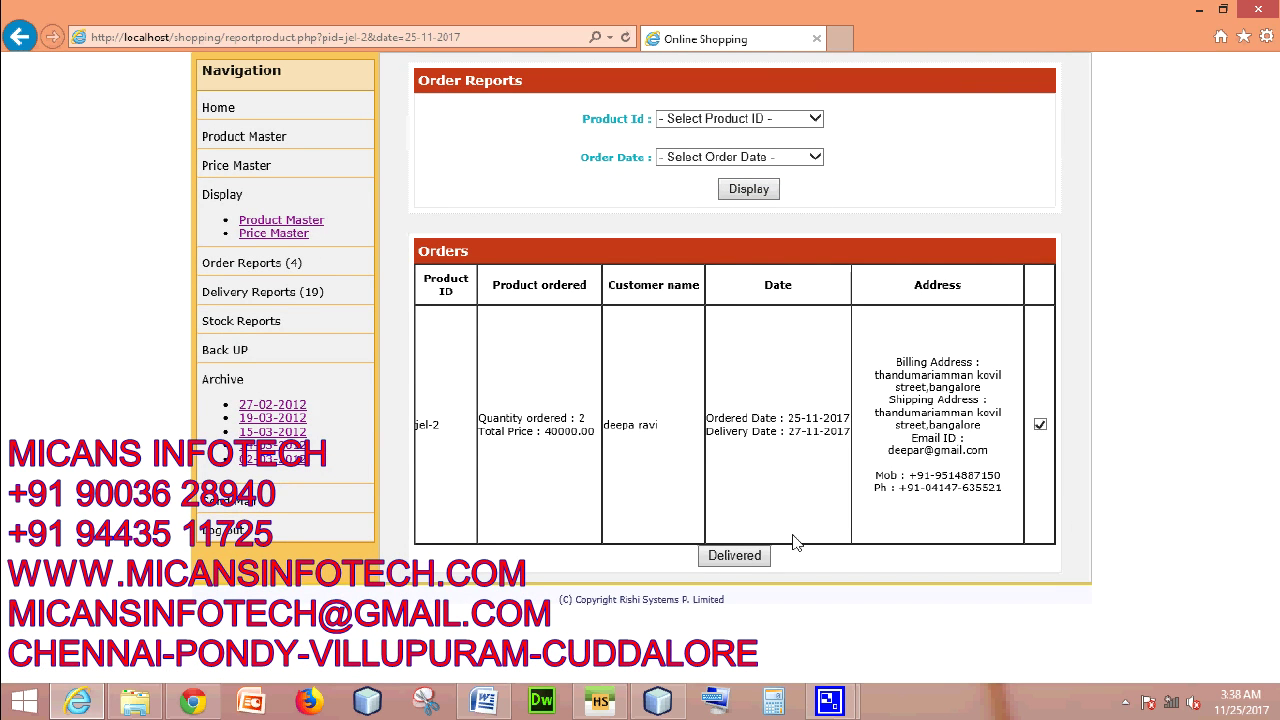
{"action": "left_click", "coordinate": [737, 555]}
{"action": "left_click", "coordinate": [713, 420]}
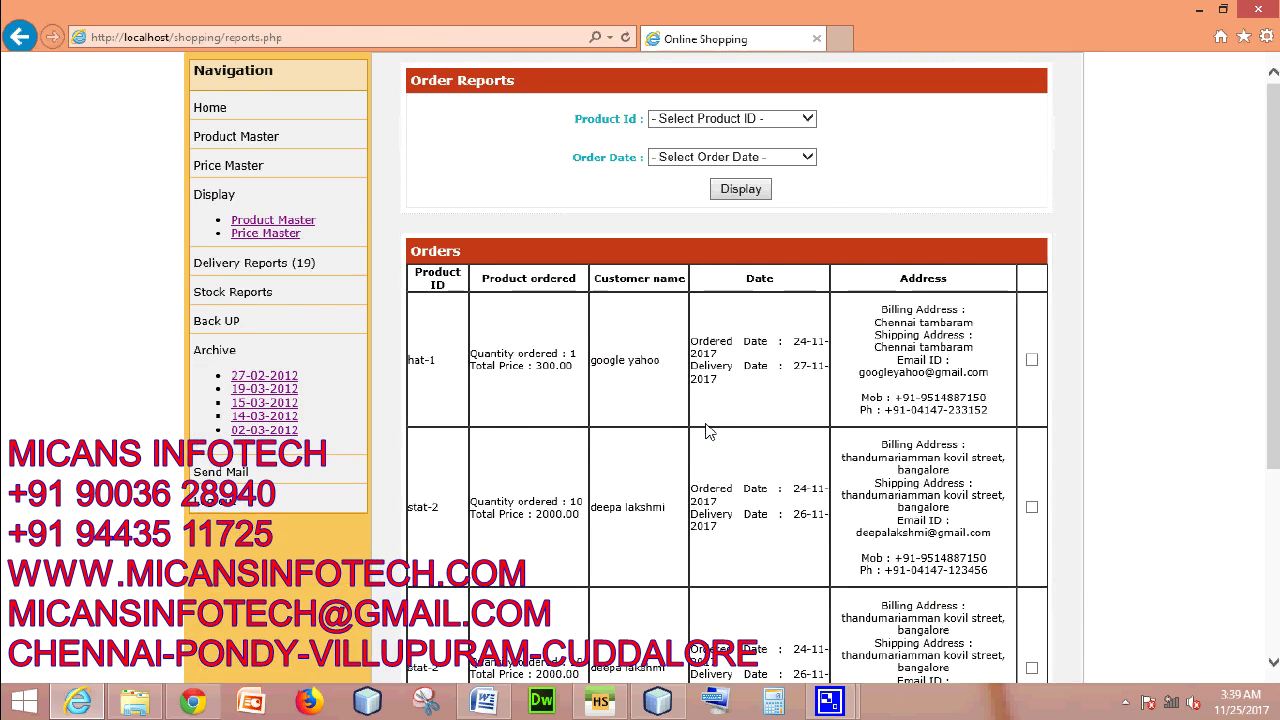
- On Delivered Reports, display delivered orders for garment-3 on 08-03-2015
{"action": "scroll", "coordinate": [727, 440], "scroll_direction": "down", "scroll_amount": 5}
{"action": "scroll", "coordinate": [728, 437], "scroll_direction": "up", "scroll_amount": 5}
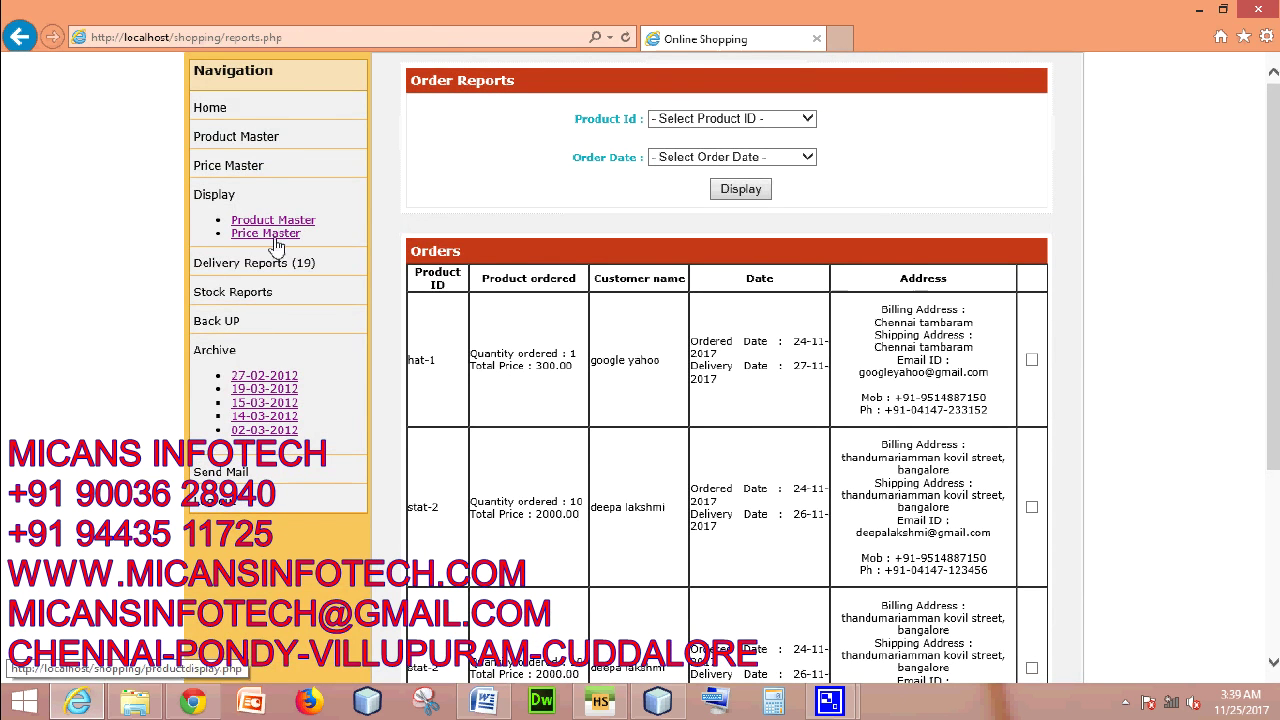
{"action": "left_click", "coordinate": [250, 268]}
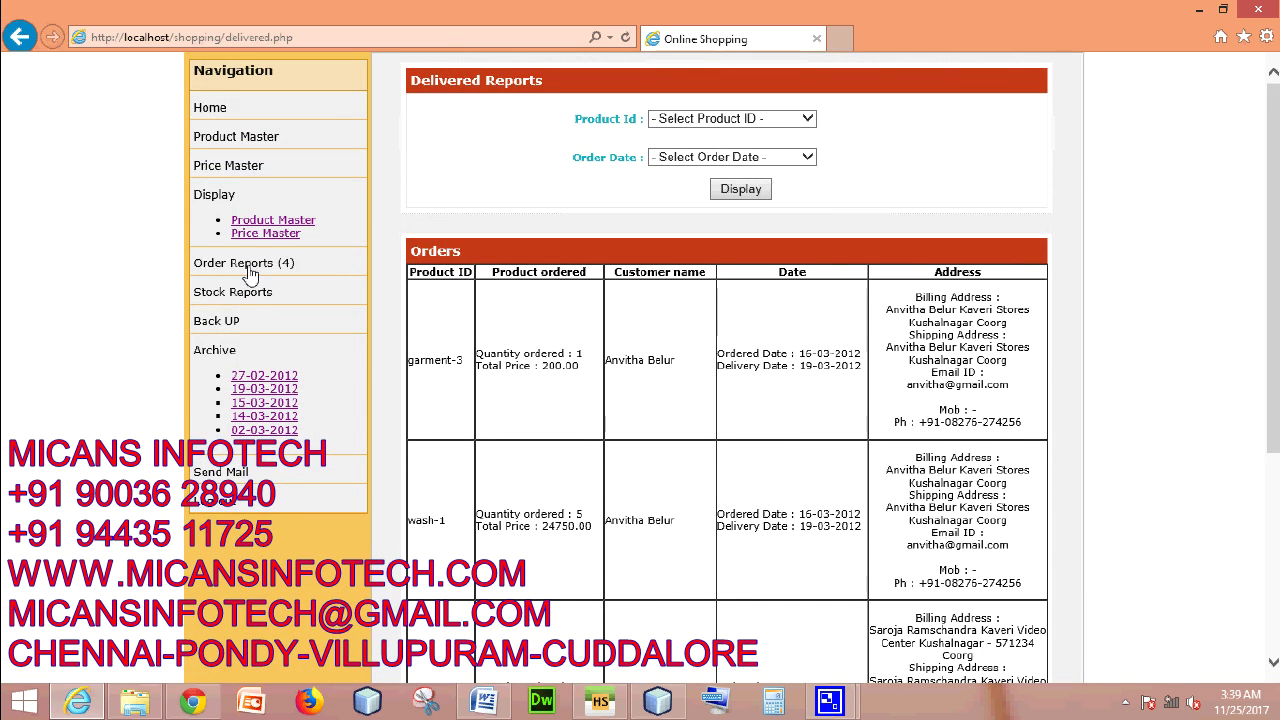
{"action": "scroll", "coordinate": [680, 280], "scroll_direction": "down", "scroll_amount": 3}
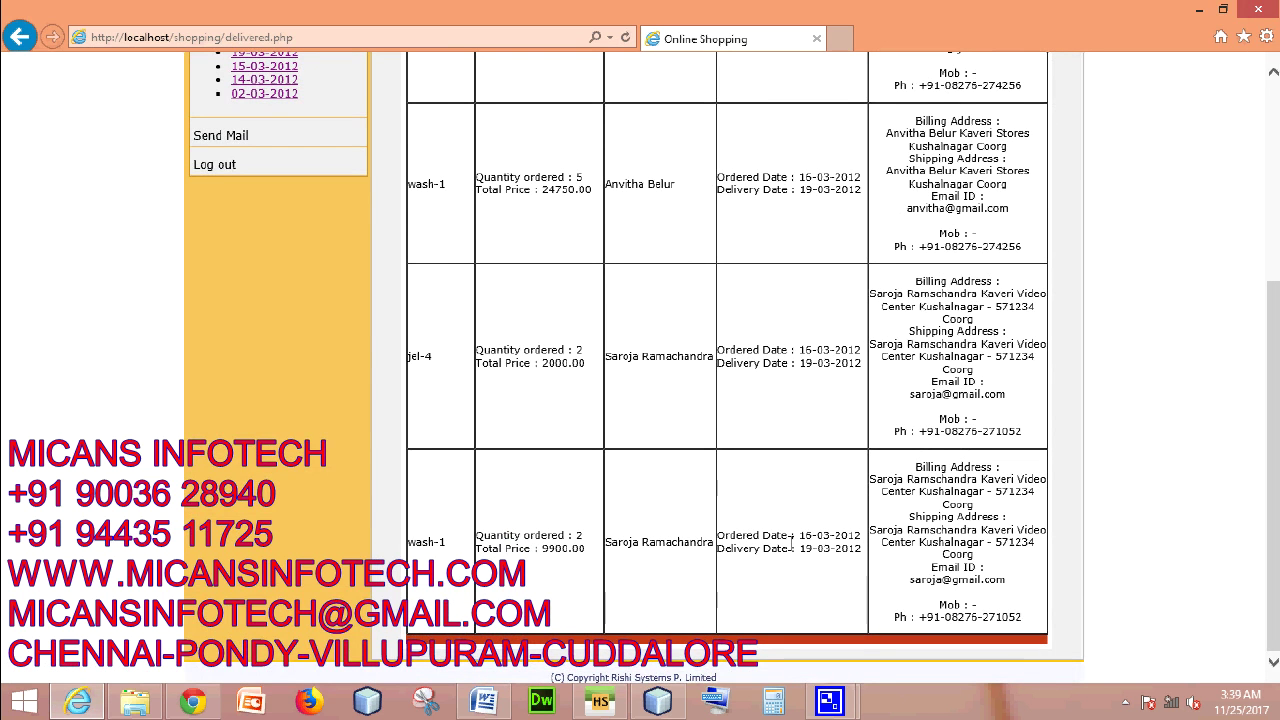
{"action": "scroll", "coordinate": [792, 542], "scroll_direction": "up", "scroll_amount": 4}
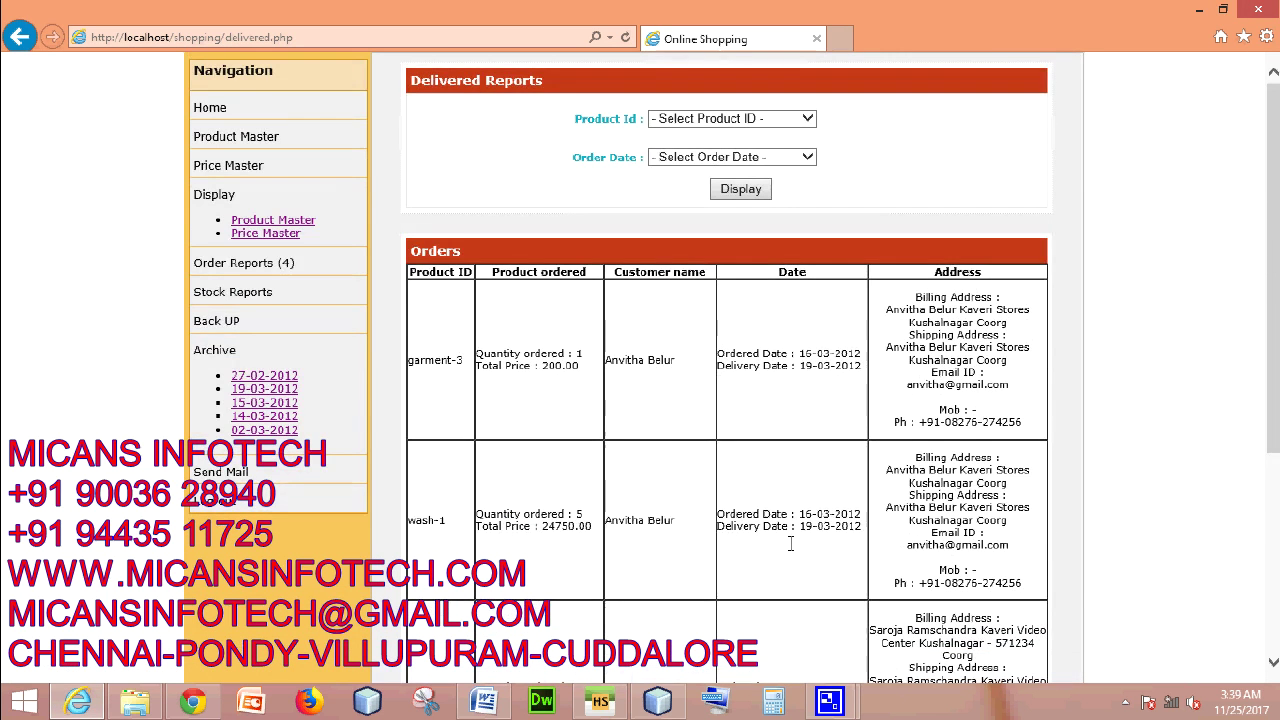
{"action": "left_click", "coordinate": [744, 120]}
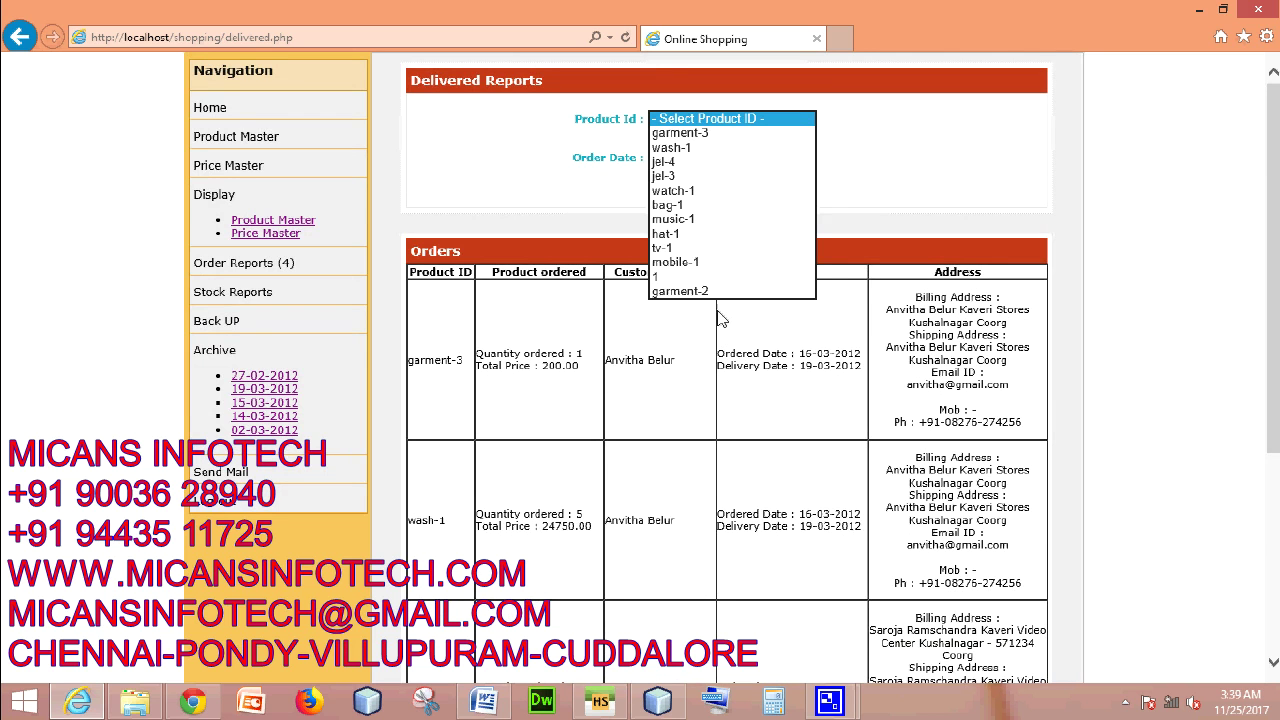
{"action": "left_click", "coordinate": [726, 134]}
{"action": "left_click", "coordinate": [726, 157]}
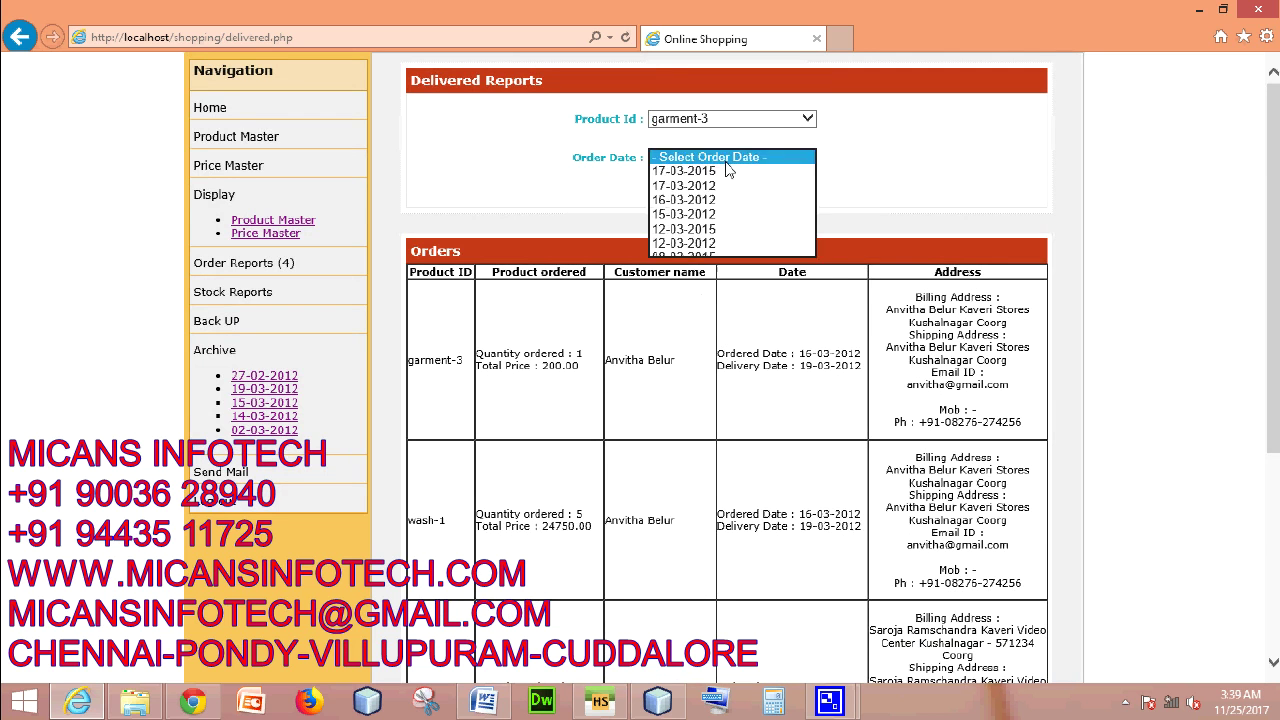
{"action": "left_click", "coordinate": [733, 258]}
{"action": "left_click", "coordinate": [748, 189]}
- Display delivered orders for wash-1 on 17-03-2012, which returns No Orders
{"action": "left_click", "coordinate": [720, 118]}
{"action": "left_click", "coordinate": [723, 147]}
{"action": "left_click", "coordinate": [730, 157]}
{"action": "left_click", "coordinate": [731, 186]}
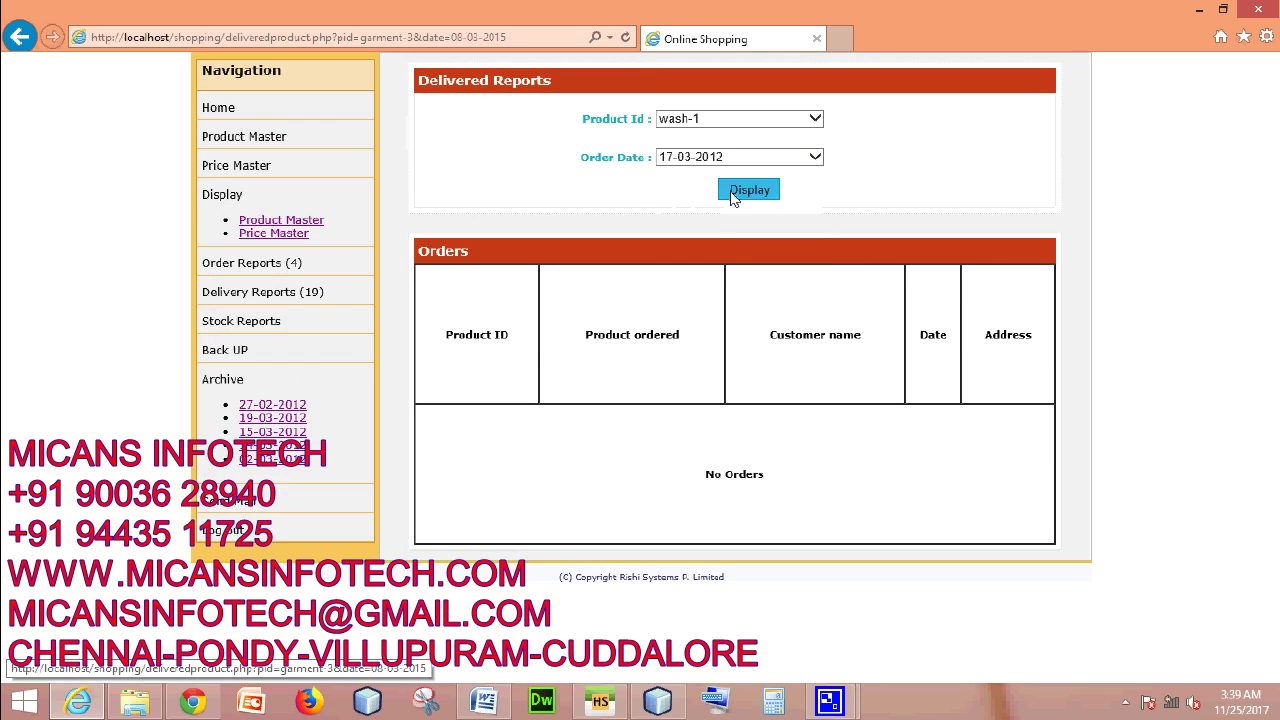
{"action": "left_click", "coordinate": [733, 195]}
- View the 27-02-2012 and 15-03-2012 archived orders and the current stock report
{"action": "left_click", "coordinate": [262, 405]}
{"action": "left_click", "coordinate": [266, 374]}
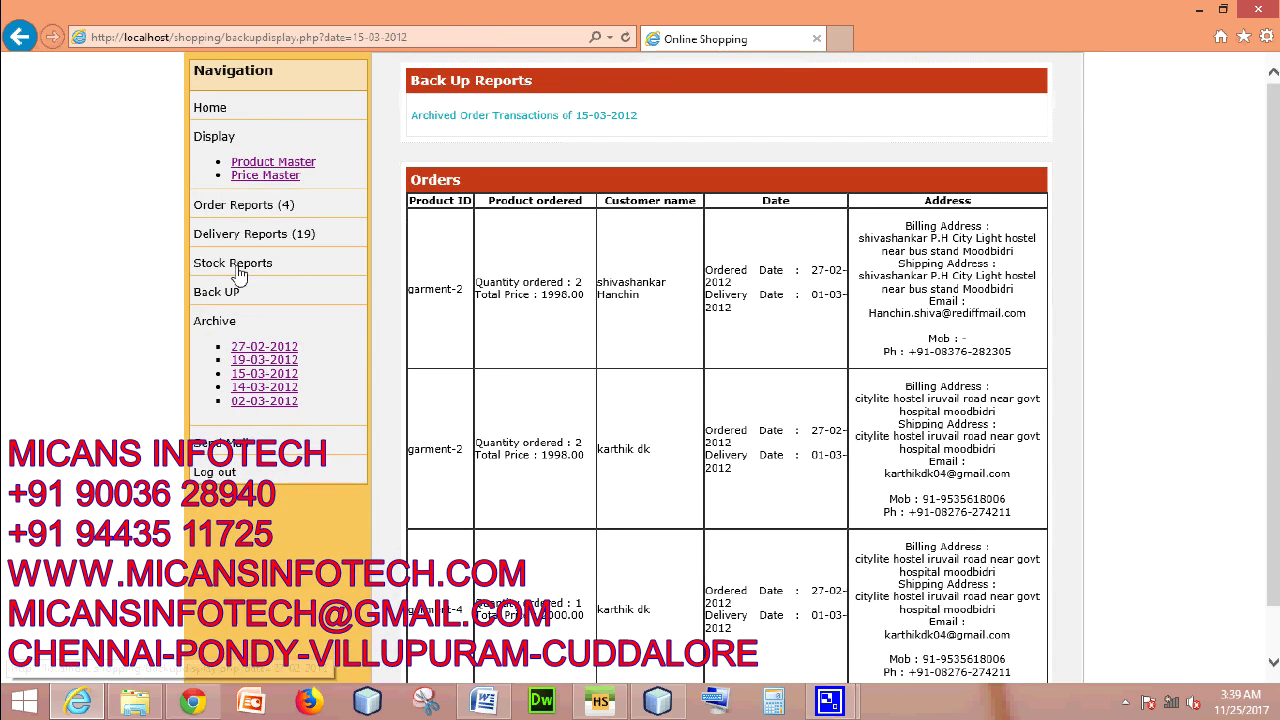
{"action": "left_click", "coordinate": [240, 264]}
{"action": "scroll", "coordinate": [798, 518], "scroll_direction": "down", "scroll_amount": 2}
{"action": "scroll", "coordinate": [792, 520], "scroll_direction": "up", "scroll_amount": 2}
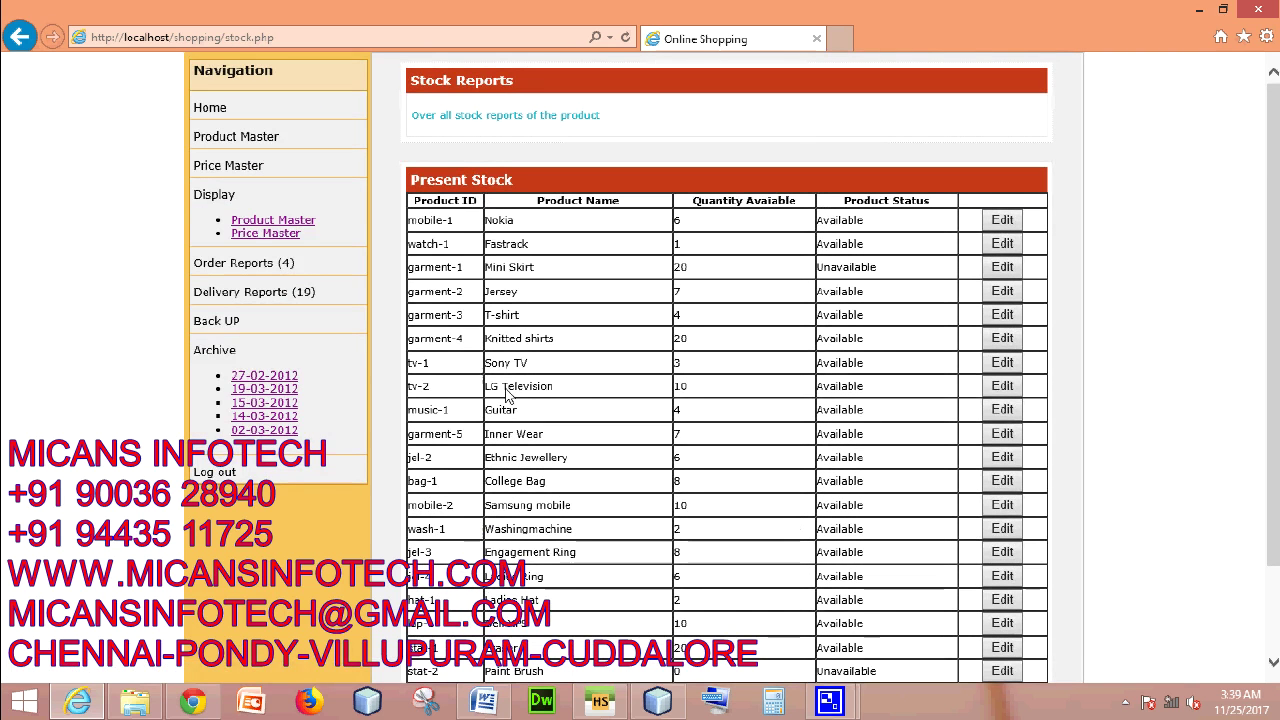
- Back up order transactions from 08-03-2015 to 17-03-2015
{"action": "left_click", "coordinate": [216, 321]}
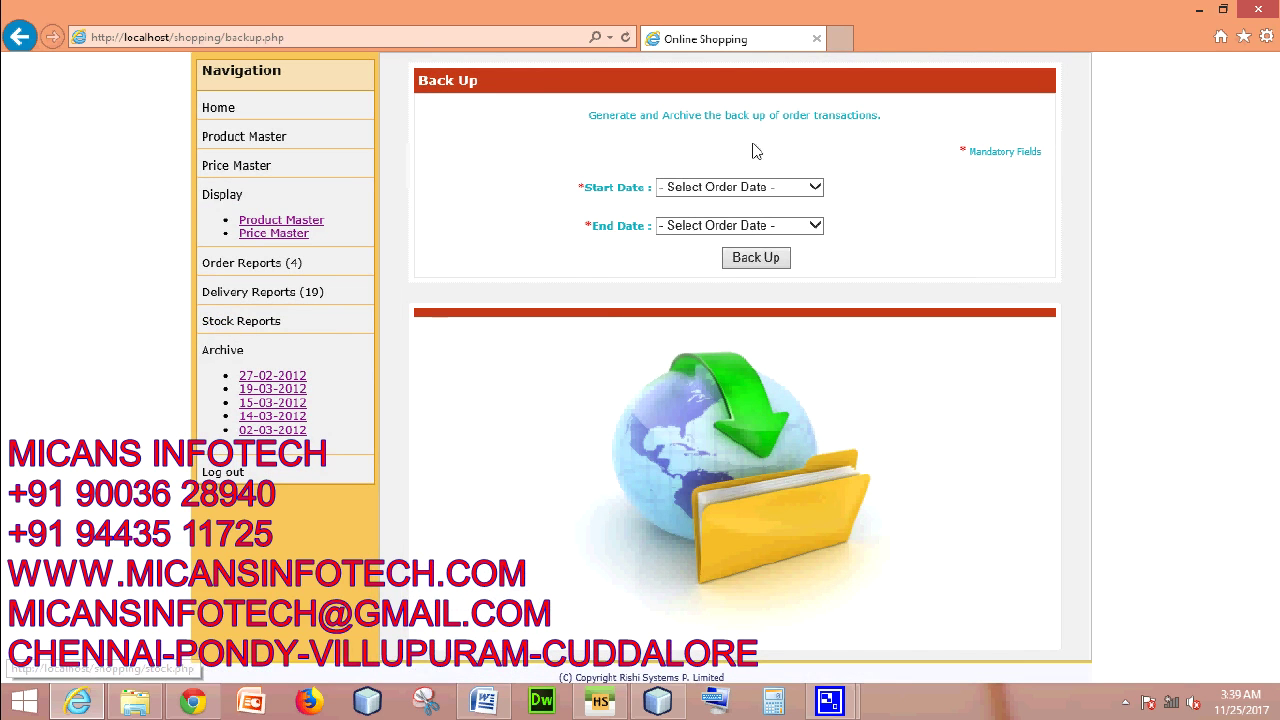
{"action": "left_click", "coordinate": [756, 190]}
{"action": "left_click", "coordinate": [714, 287]}
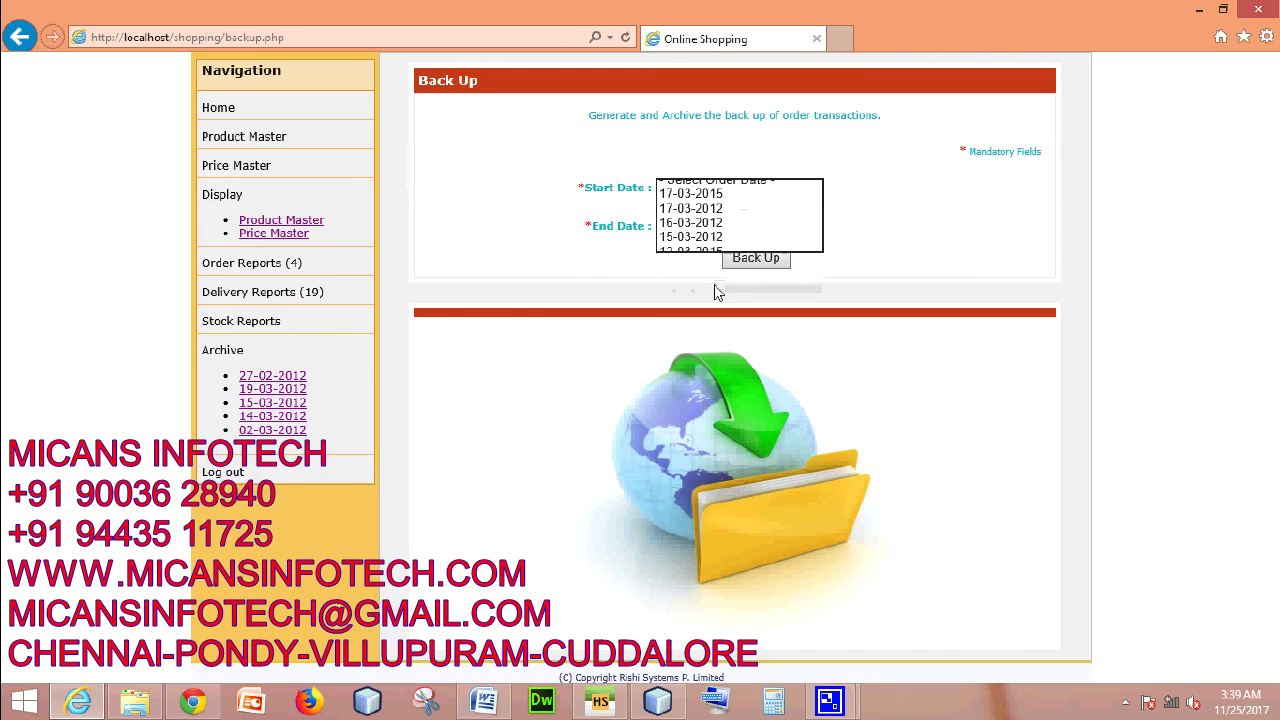
{"action": "left_click", "coordinate": [727, 230]}
{"action": "left_click", "coordinate": [727, 256]}
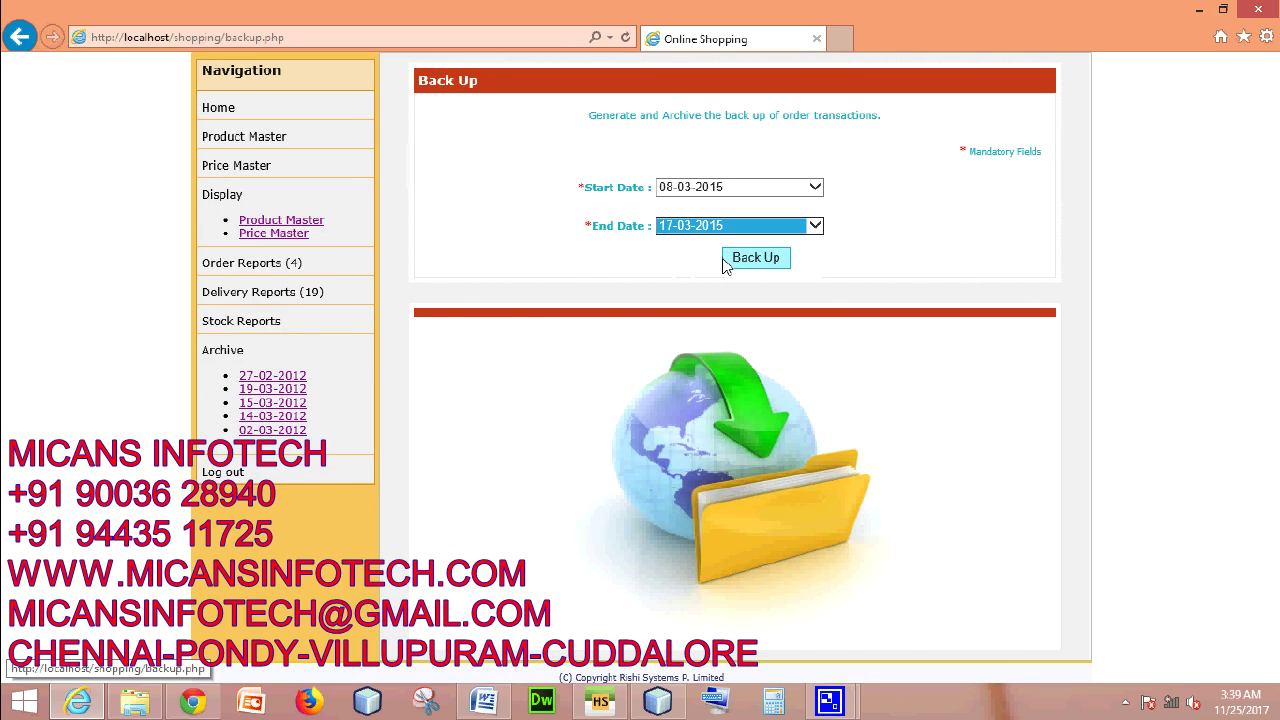
{"action": "left_click", "coordinate": [736, 262]}
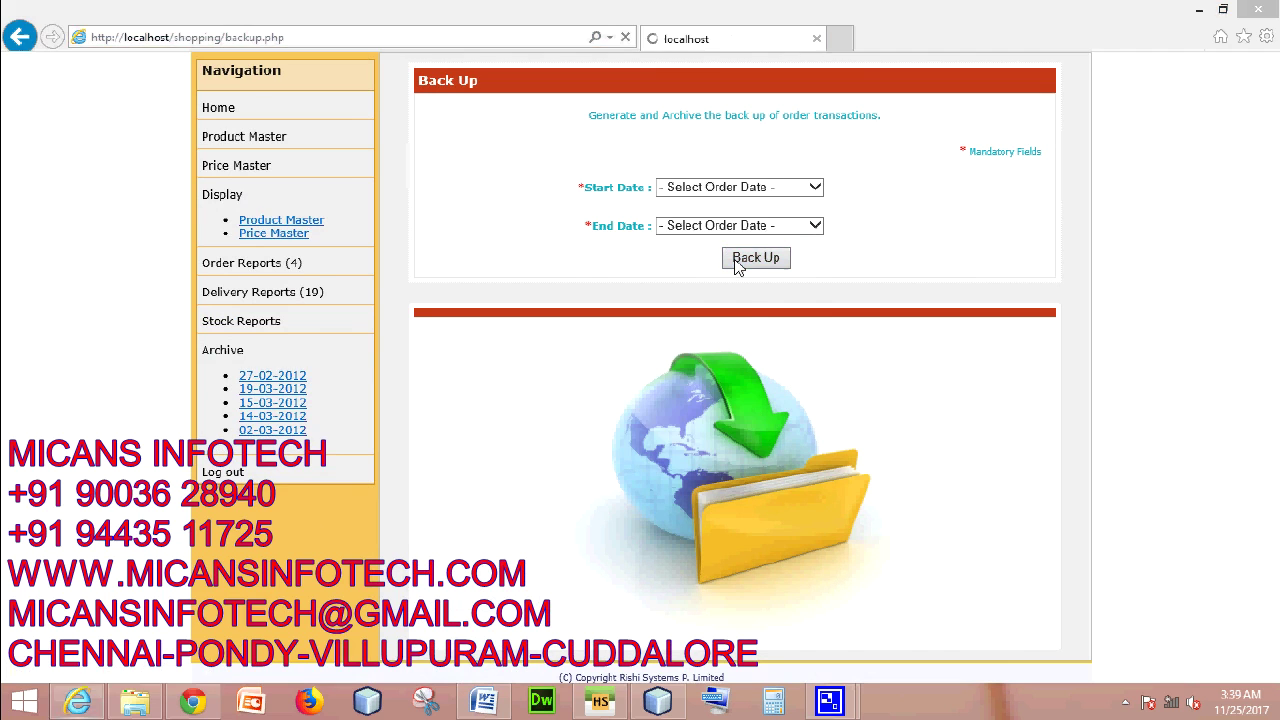
{"action": "left_click", "coordinate": [694, 422]}
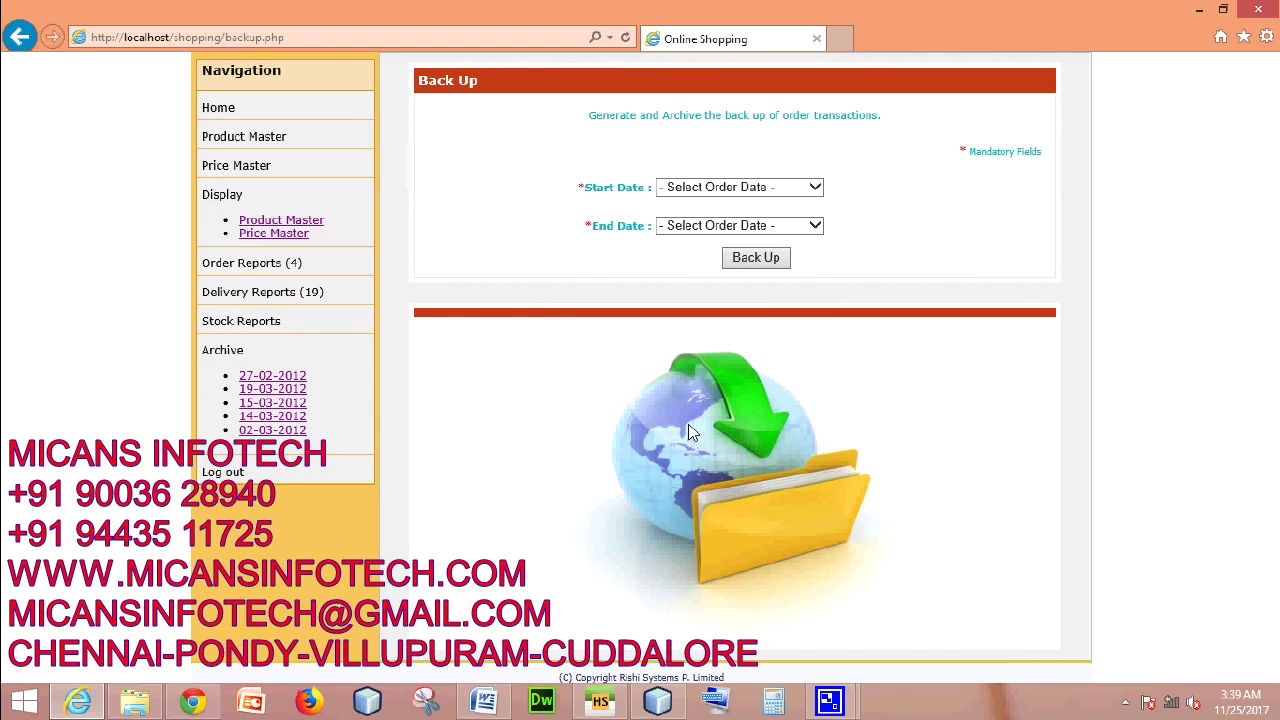
- Re-select 08-03-2015 to 17-03-2015 and run the backup a second time
{"action": "left_click", "coordinate": [777, 196]}
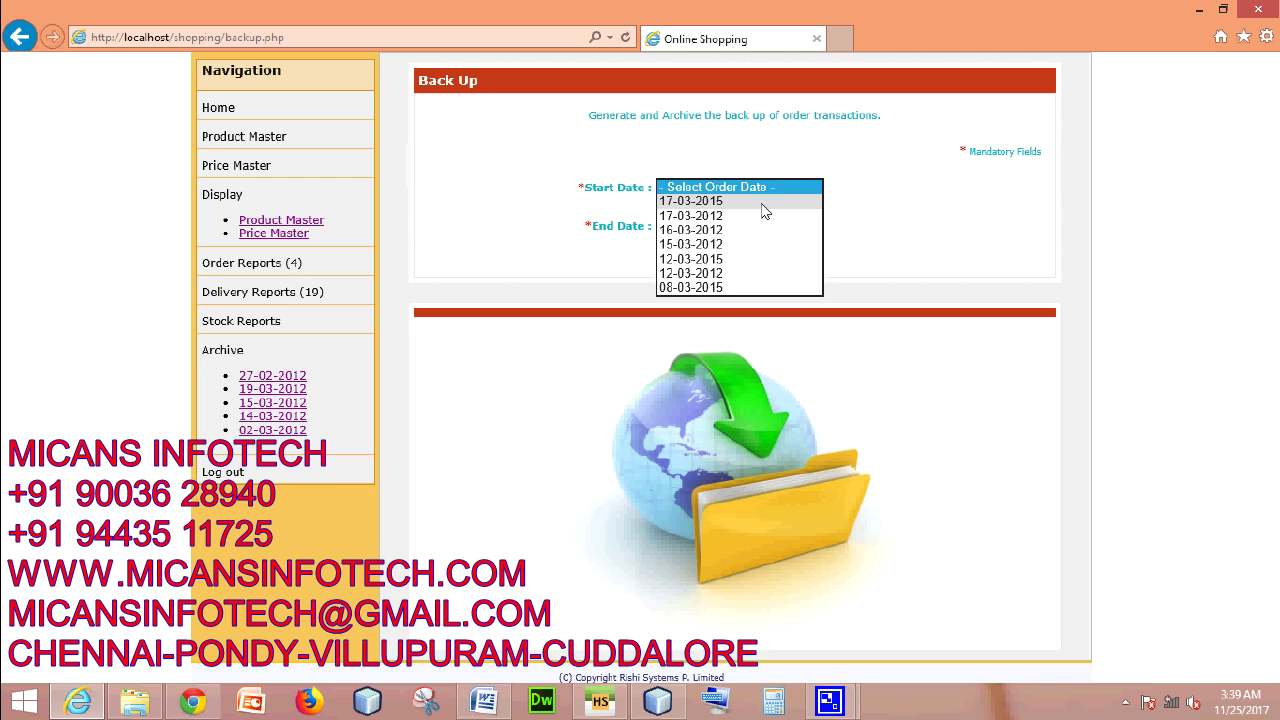
{"action": "left_click", "coordinate": [765, 201]}
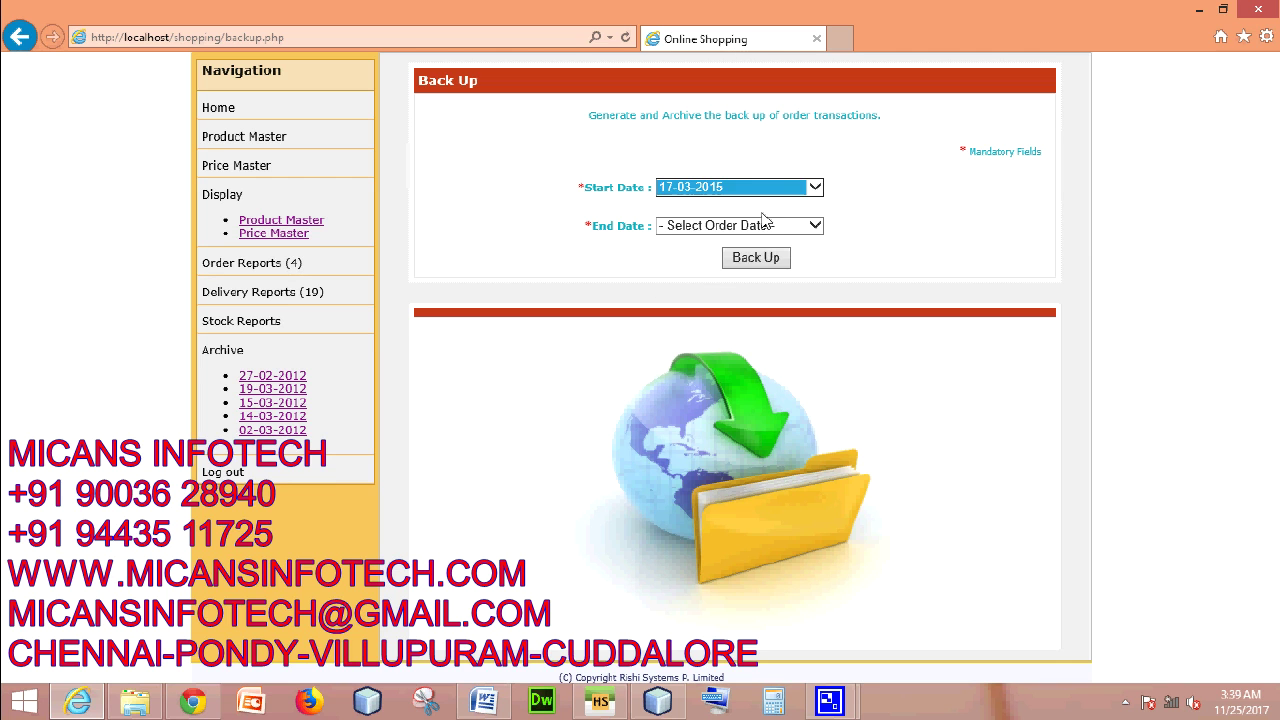
{"action": "left_click", "coordinate": [763, 230]}
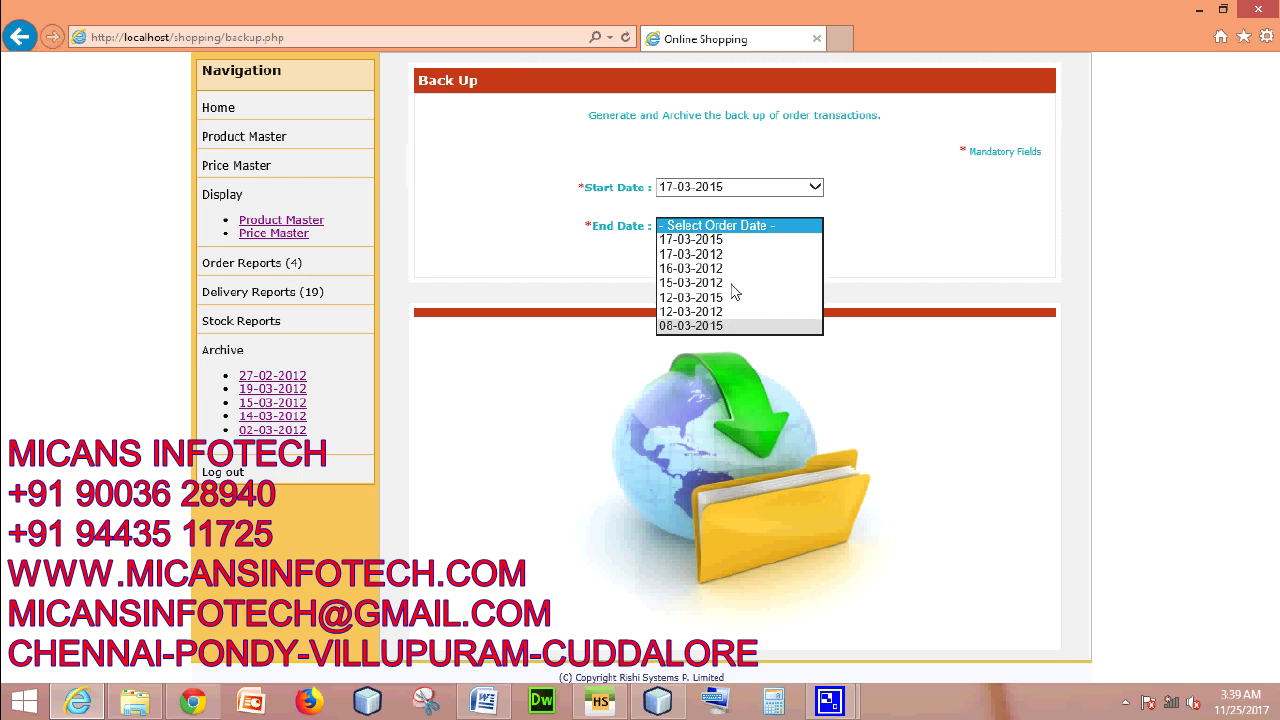
{"action": "left_click", "coordinate": [734, 186]}
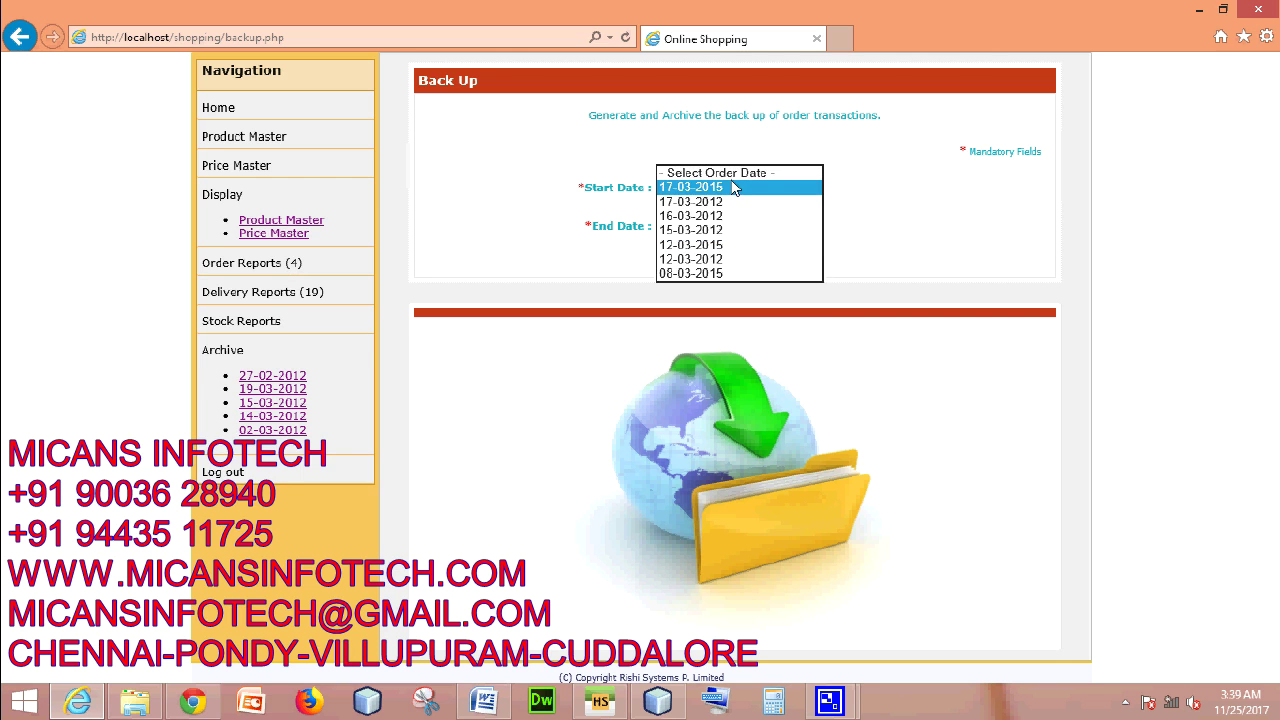
{"action": "left_click", "coordinate": [717, 274]}
{"action": "left_click", "coordinate": [740, 226]}
{"action": "left_click", "coordinate": [726, 256]}
{"action": "left_click", "coordinate": [733, 260]}
{"action": "left_click", "coordinate": [775, 226]}
{"action": "left_click", "coordinate": [760, 222]}
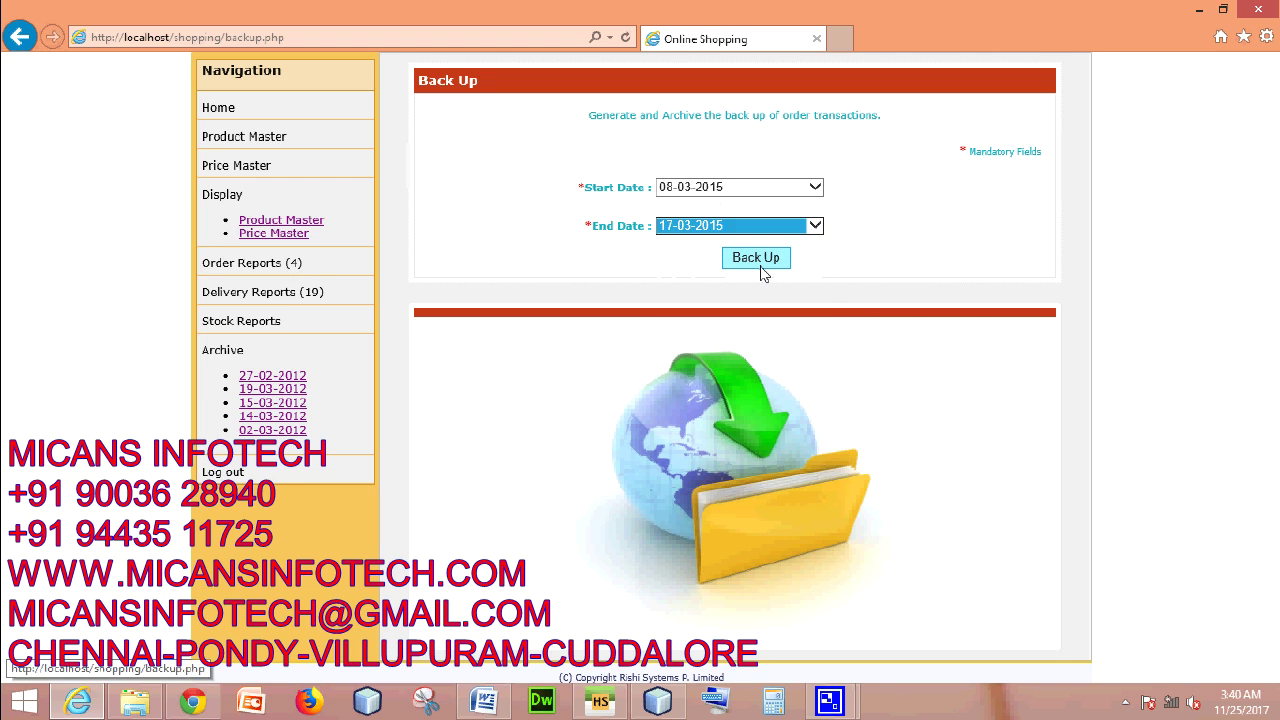
{"action": "left_click", "coordinate": [756, 258]}
{"action": "left_click", "coordinate": [694, 421]}
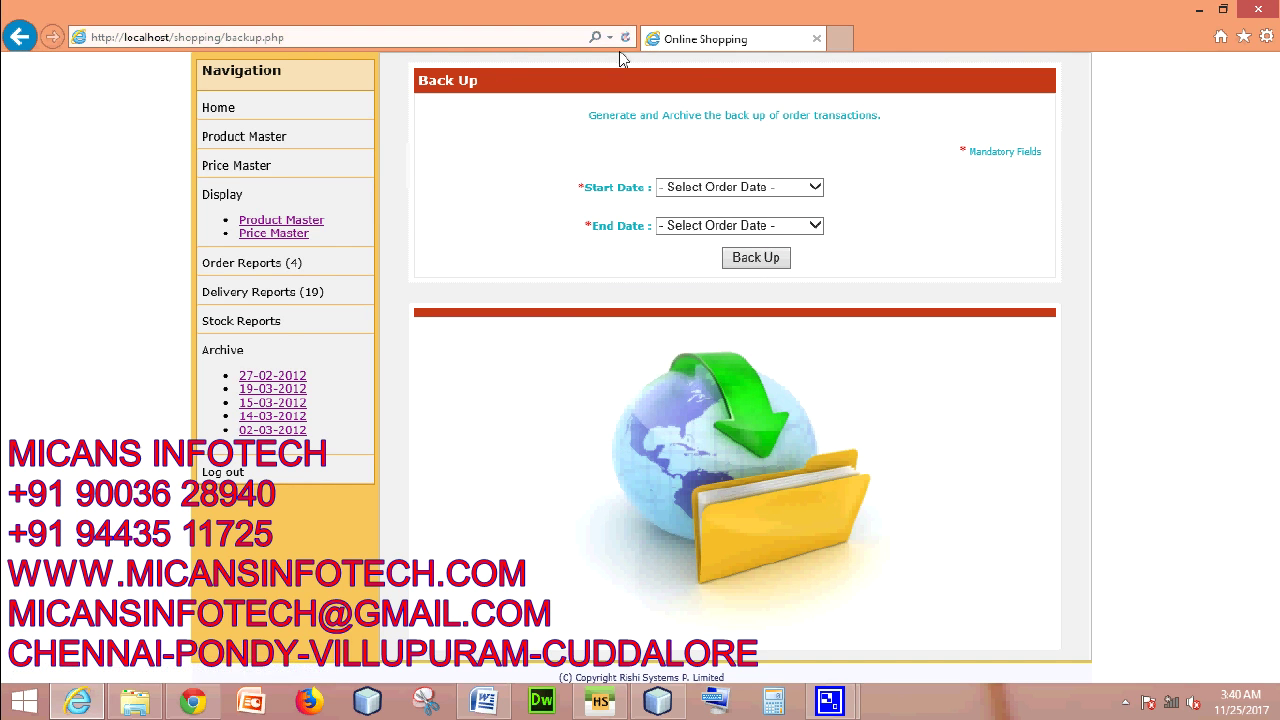
- Review the 14-03-2012 and 19-03-2012 archives and the current stock report
{"action": "left_click", "coordinate": [280, 415]}
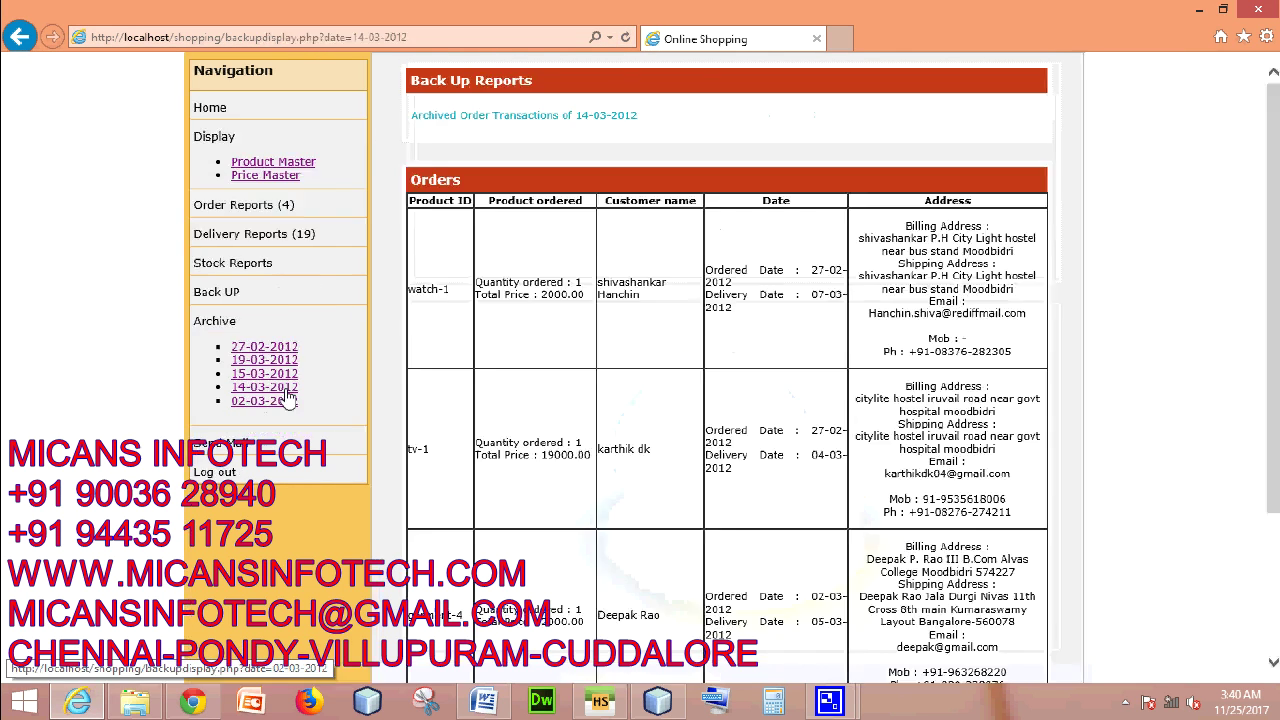
{"action": "left_click", "coordinate": [266, 360]}
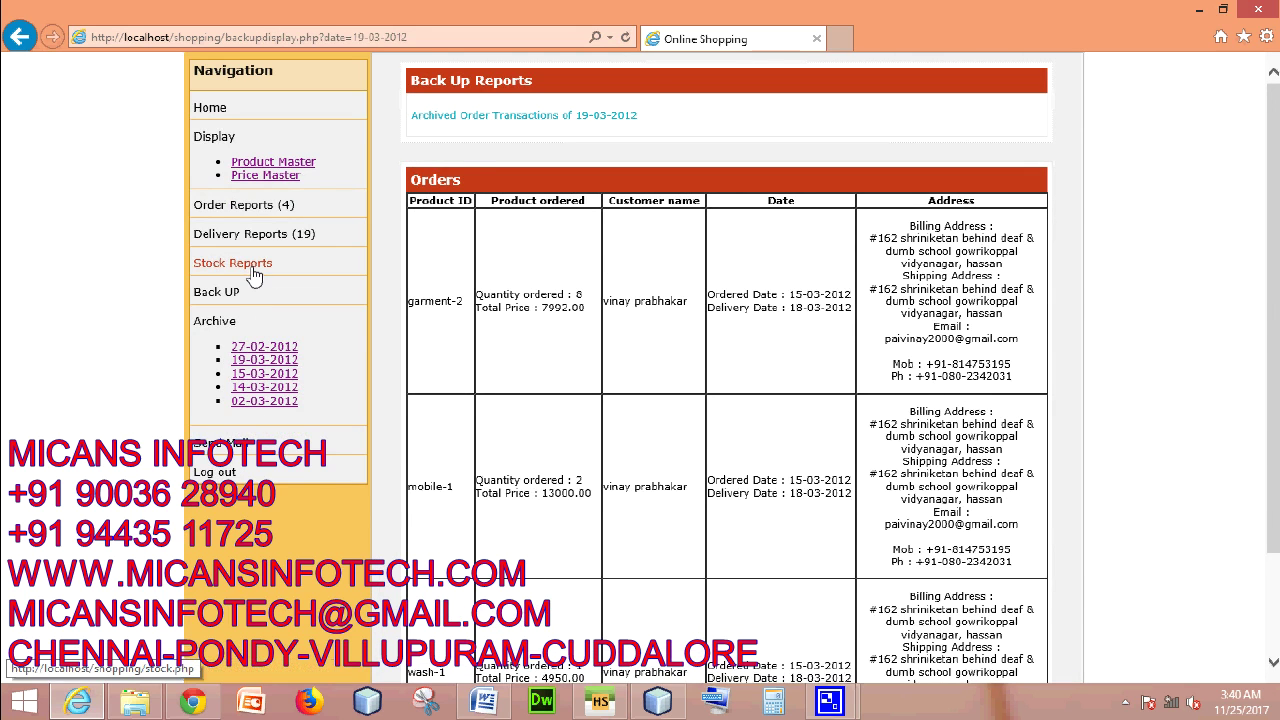
{"action": "left_click", "coordinate": [255, 275]}
{"action": "scroll", "coordinate": [780, 374], "scroll_direction": "down", "scroll_amount": 2}
{"action": "scroll", "coordinate": [780, 374], "scroll_direction": "up", "scroll_amount": 2}
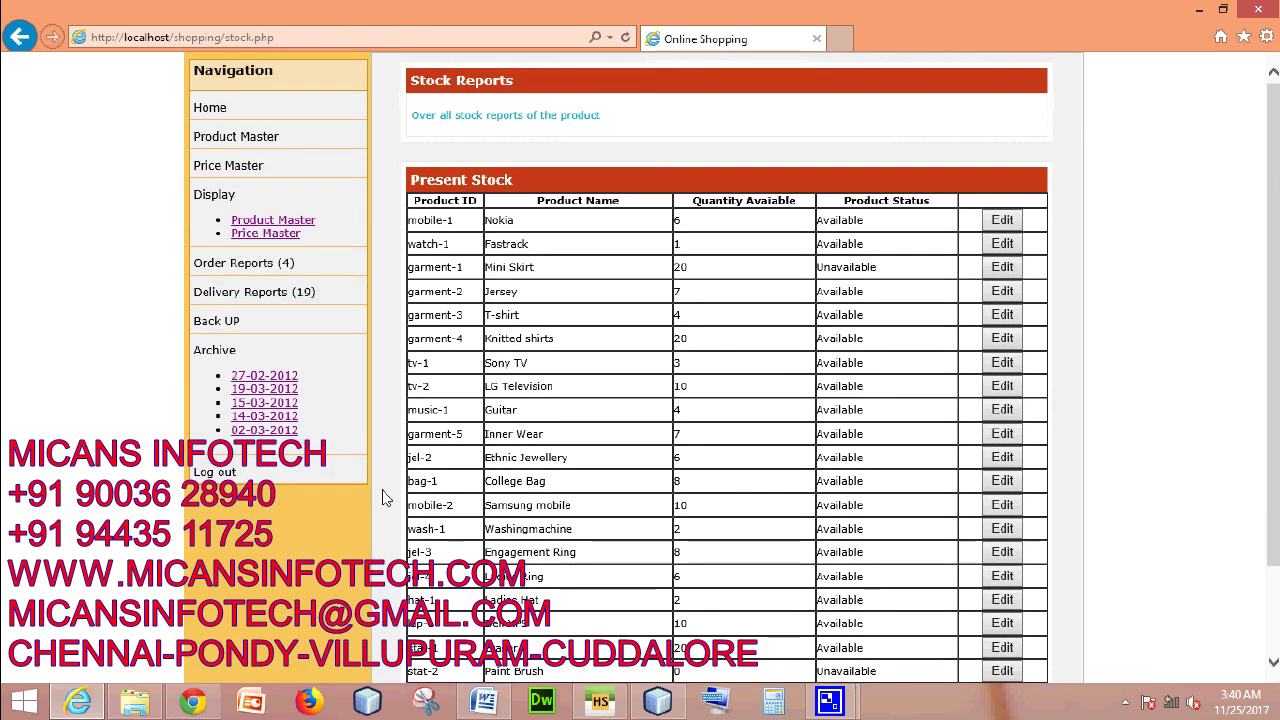
- Log out of the vendor account, confirming both message boxes, and switch to the Word document
{"action": "left_click", "coordinate": [217, 472]}
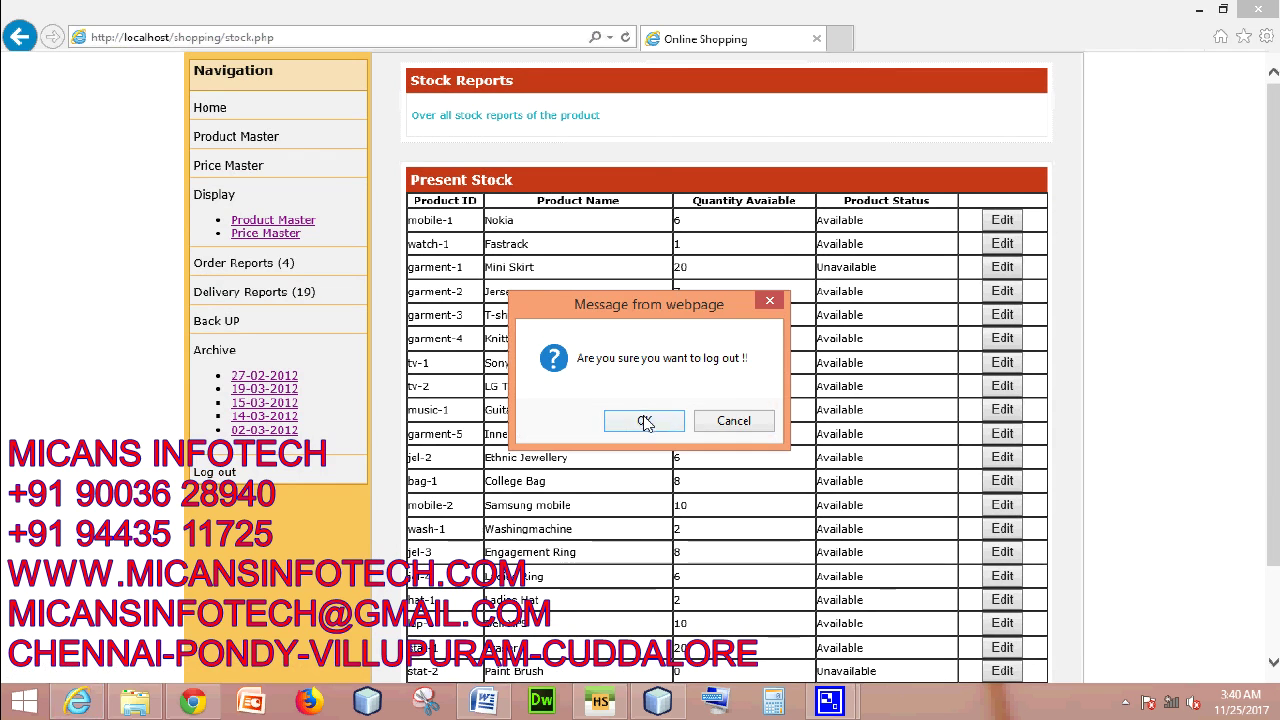
{"action": "left_click", "coordinate": [645, 421]}
{"action": "left_click", "coordinate": [690, 422]}
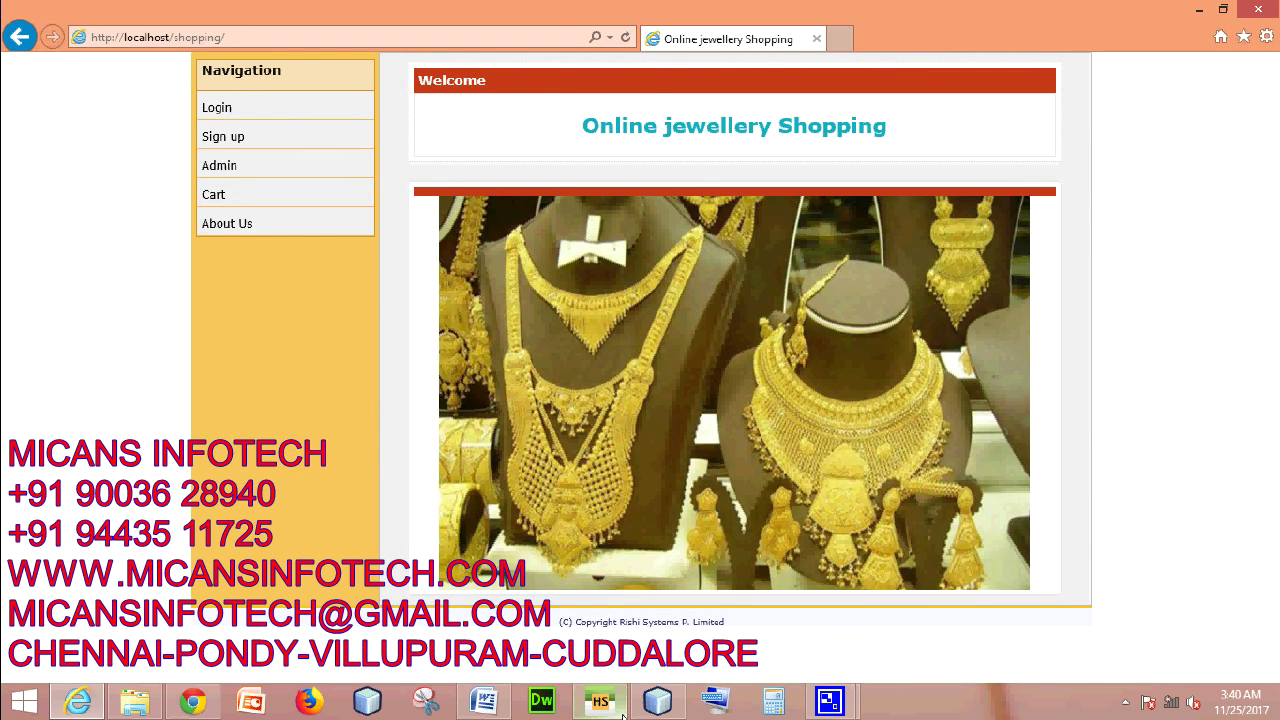
{"action": "left_click", "coordinate": [484, 703]}
- Scroll through the project flow document and minimize Word
{"action": "scroll", "coordinate": [666, 440], "scroll_direction": "up", "scroll_amount": 5}
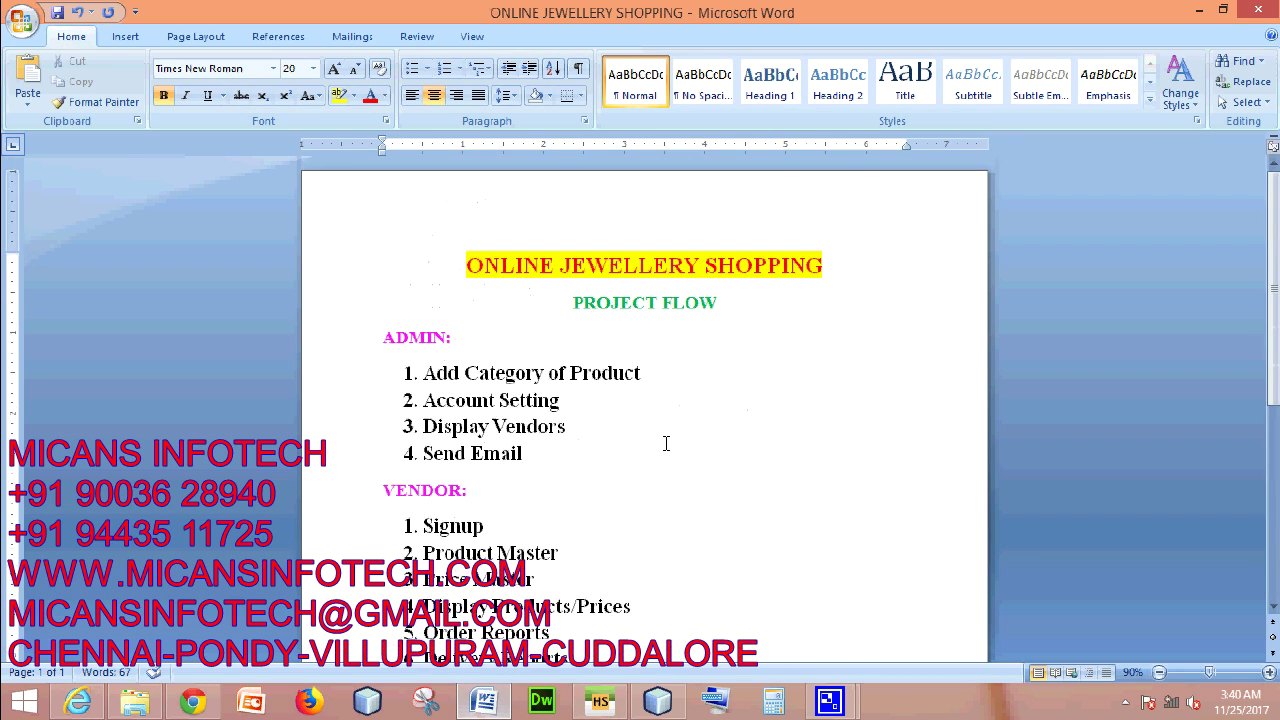
{"action": "scroll", "coordinate": [666, 443], "scroll_direction": "down", "scroll_amount": 7}
{"action": "scroll", "coordinate": [795, 370], "scroll_direction": "up", "scroll_amount": 4}
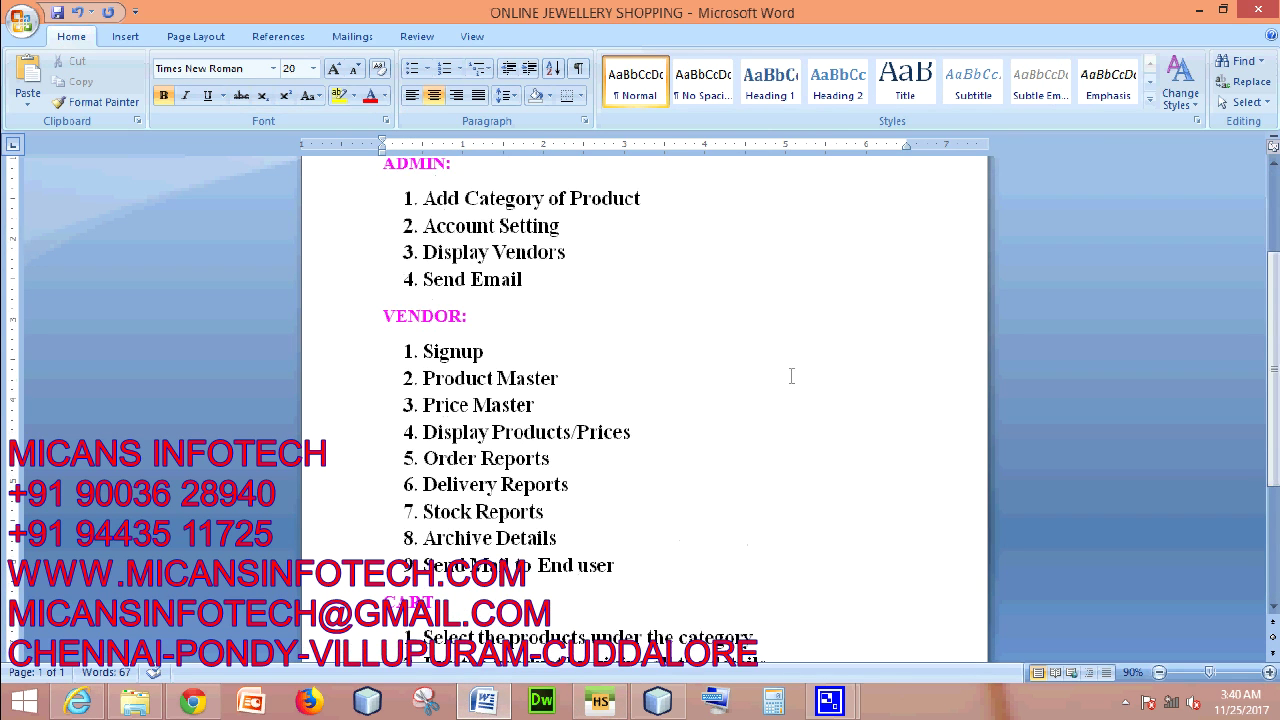
{"action": "scroll", "coordinate": [633, 442], "scroll_direction": "up", "scroll_amount": 2}
{"action": "scroll", "coordinate": [643, 449], "scroll_direction": "down", "scroll_amount": 5}
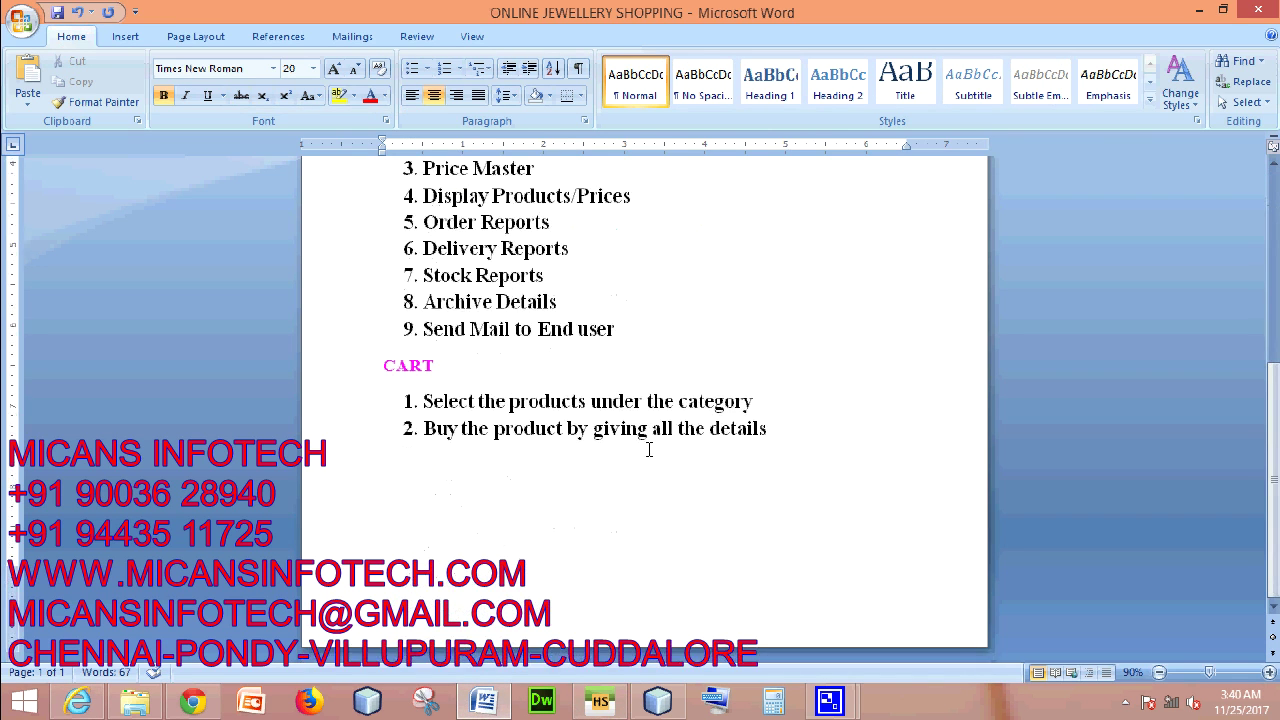
{"action": "scroll", "coordinate": [645, 450], "scroll_direction": "up", "scroll_amount": 5}
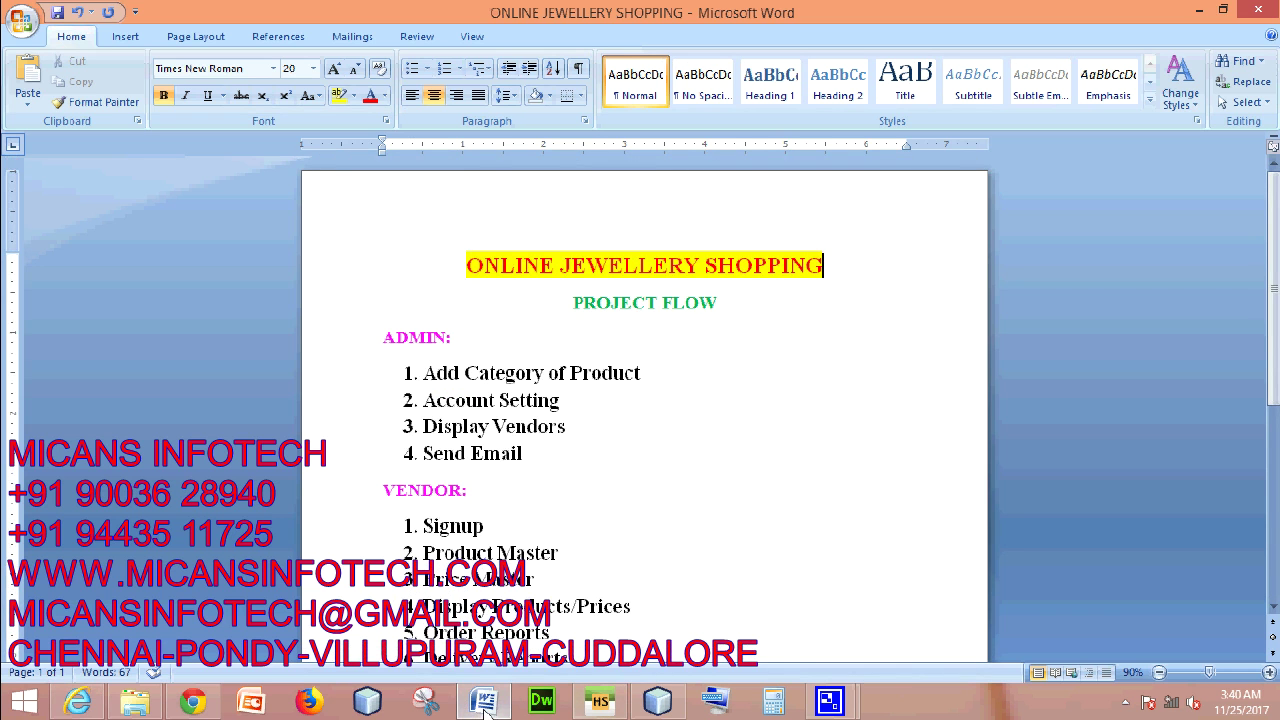
{"action": "left_click", "coordinate": [484, 704]}
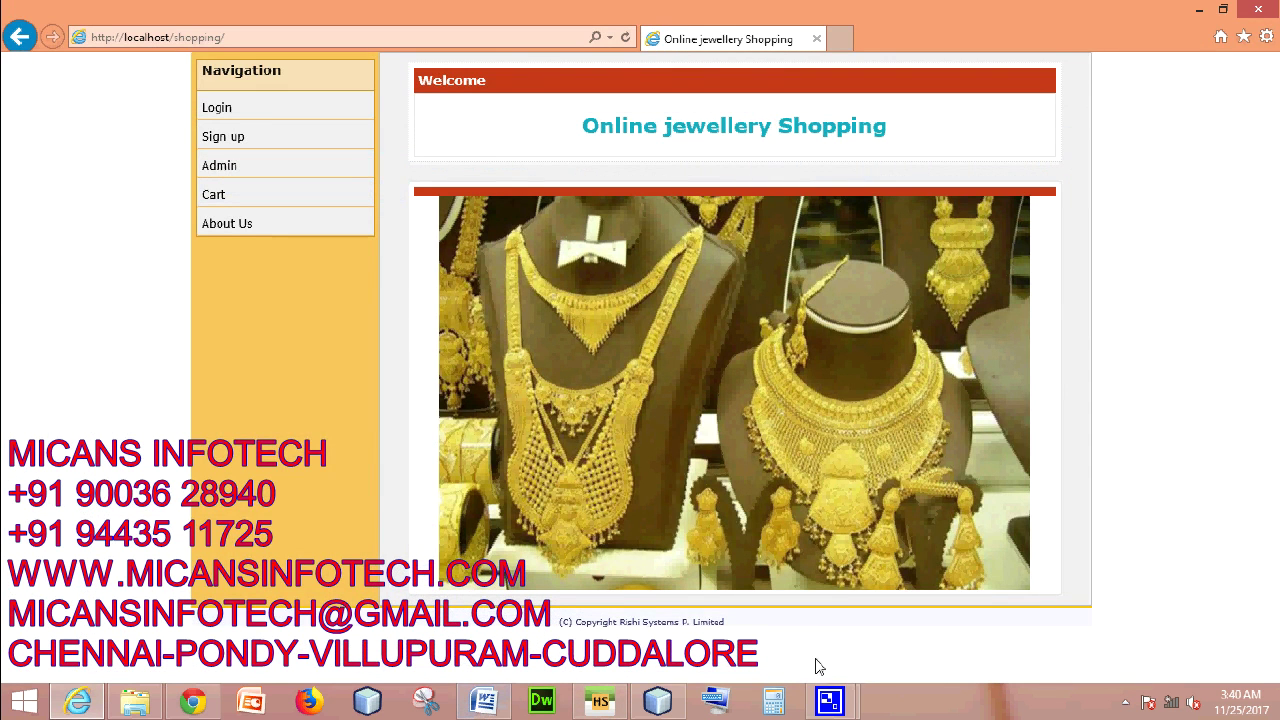
- Bring up the CamStudio recording controls from the notification area
{"action": "right_click", "coordinate": [835, 706]}
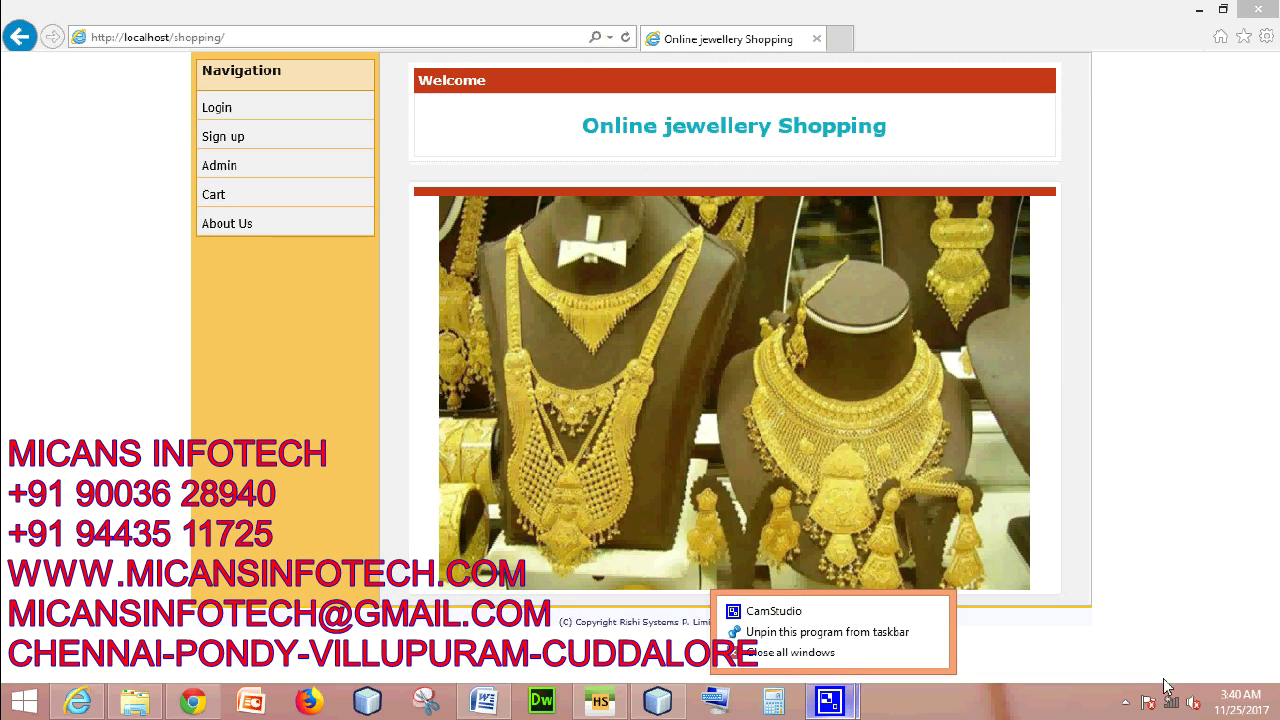
{"action": "left_click", "coordinate": [1124, 704]}
{"action": "right_click", "coordinate": [1096, 608]}
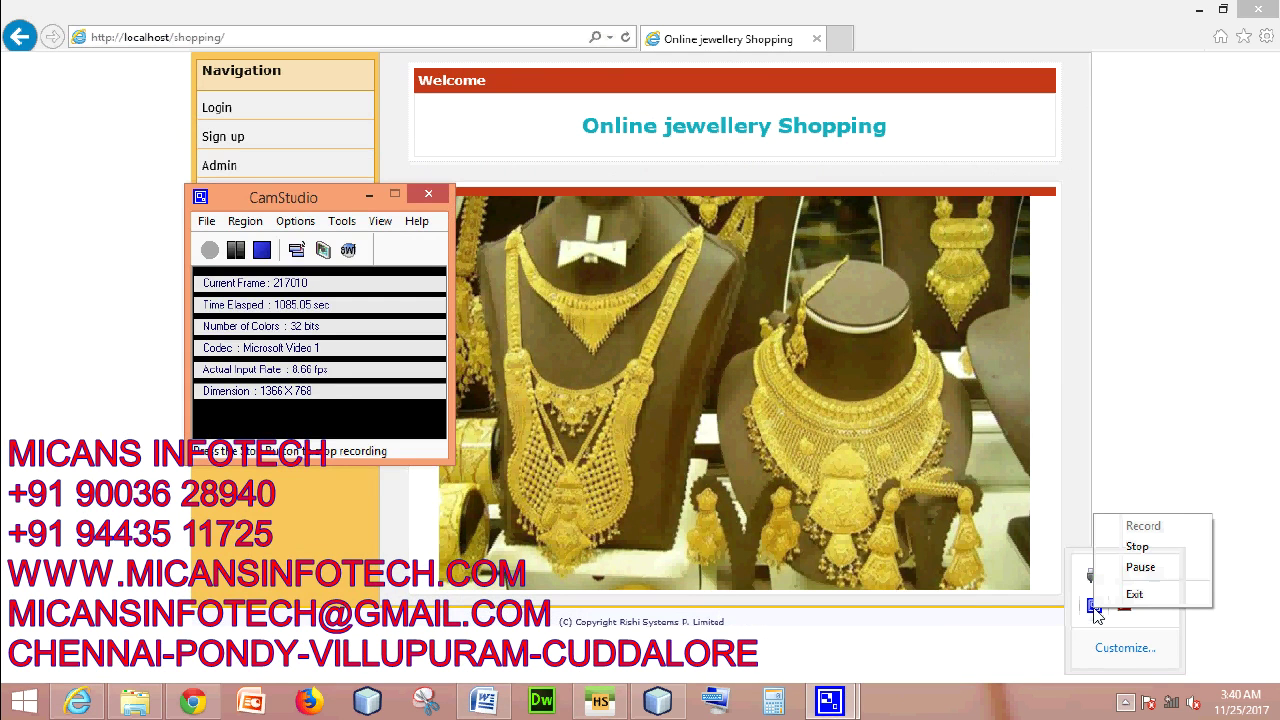